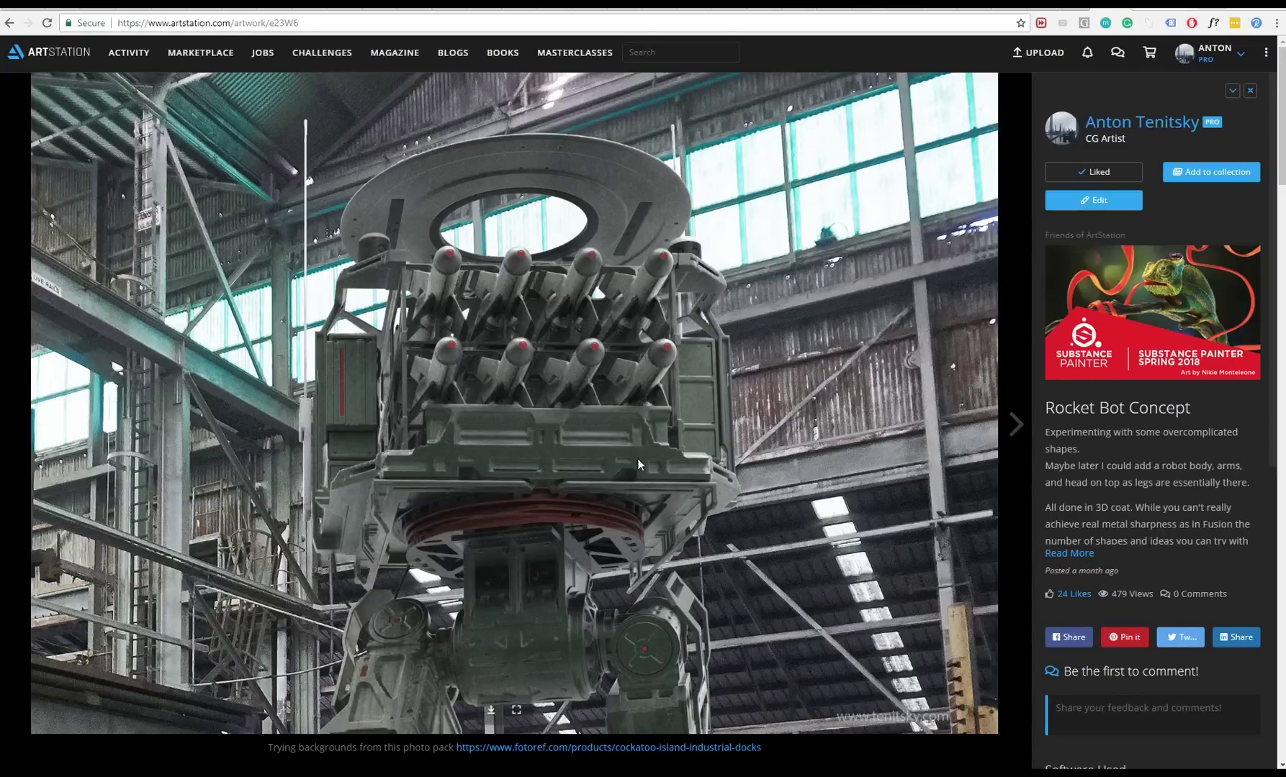
Look through the Rocket Bot Concept artwork's photo-background composite and white-background renders on ArtStation.
scroll(627, 478, "down", 2)
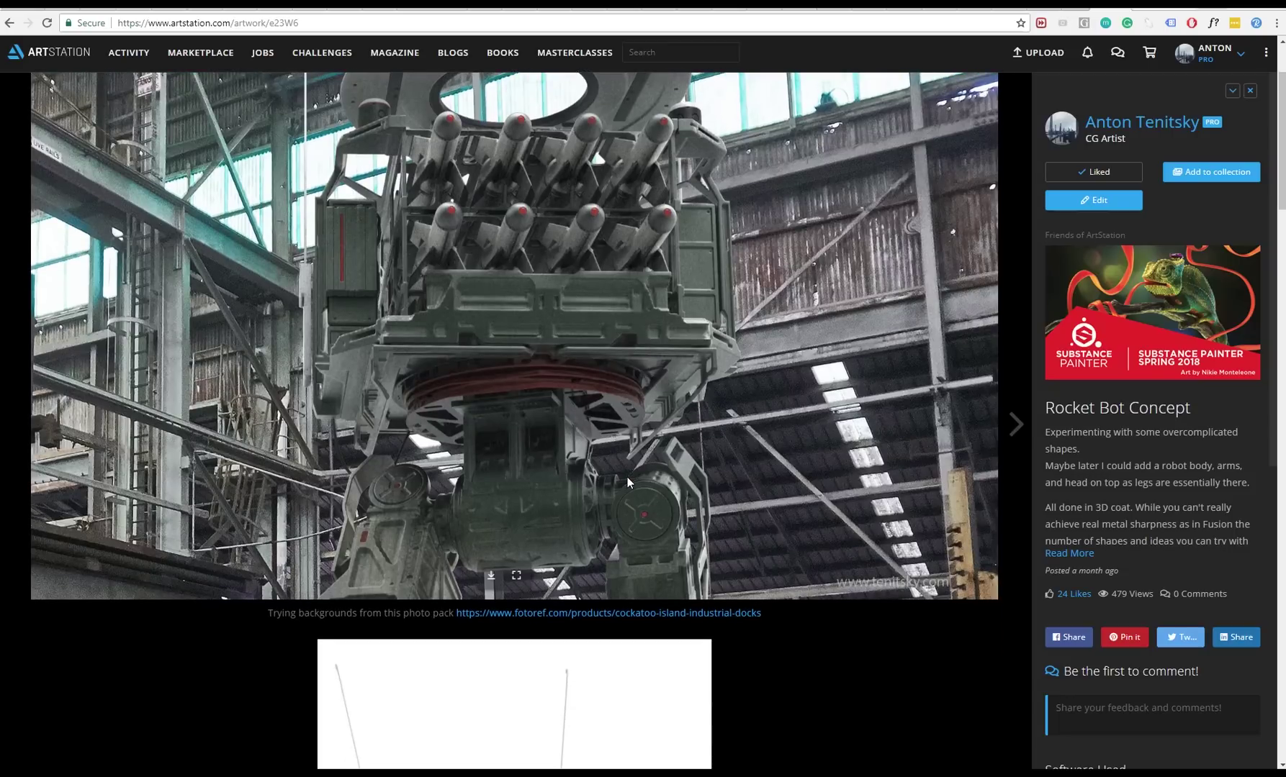
scroll(627, 477, "down", 3)
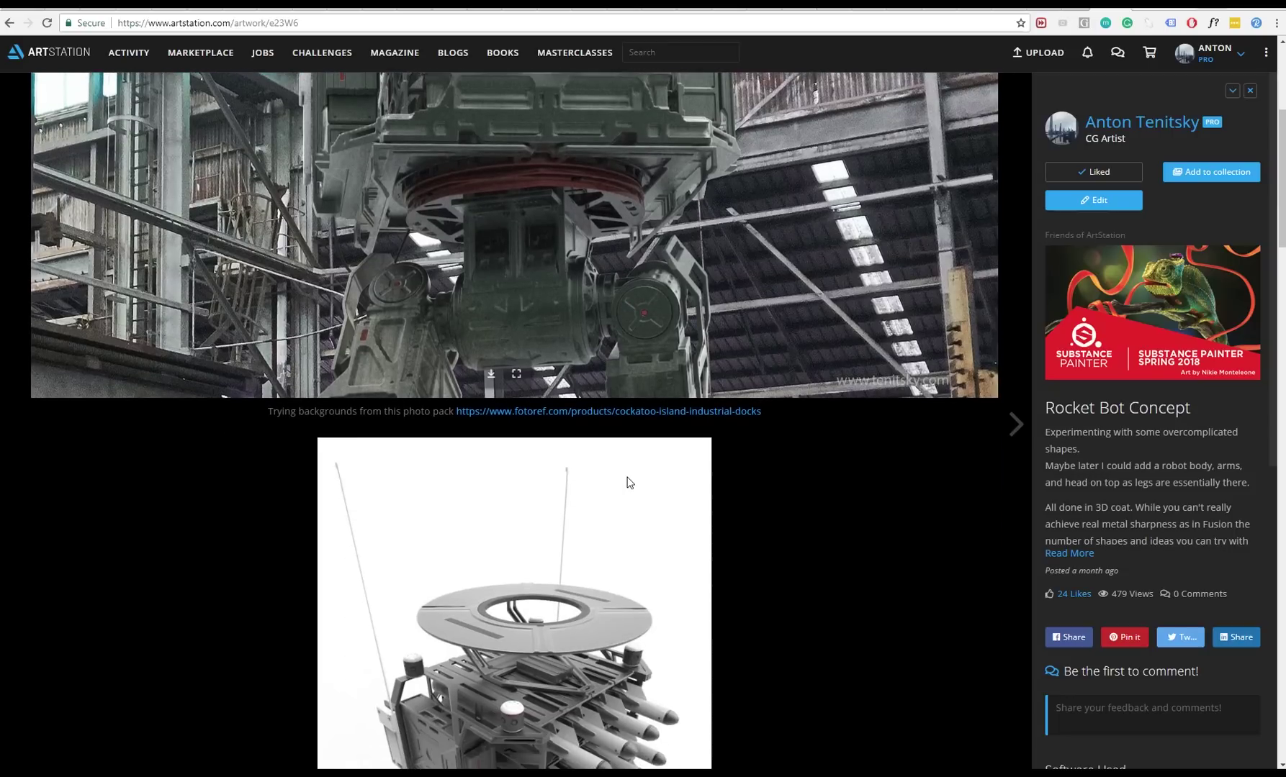
scroll(630, 482, "down", 4)
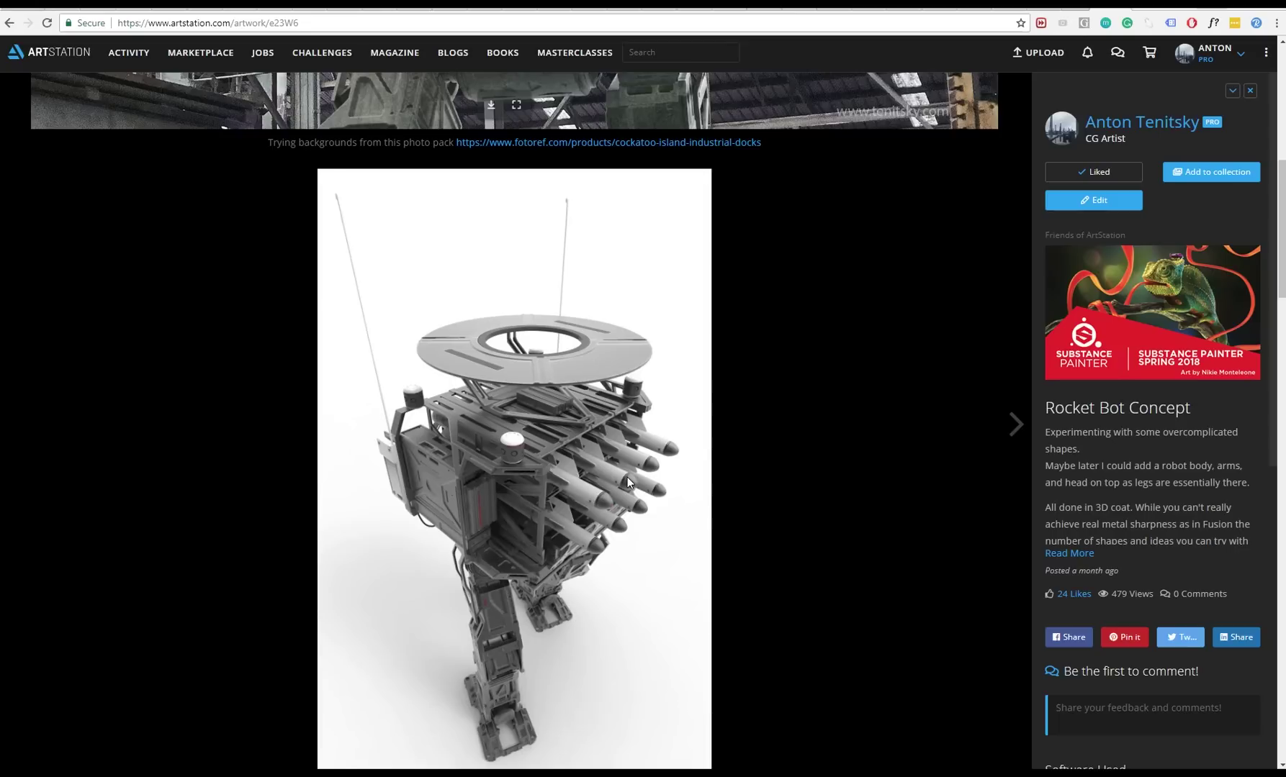
scroll(630, 482, "down", 3)
scroll(628, 482, "down", 4)
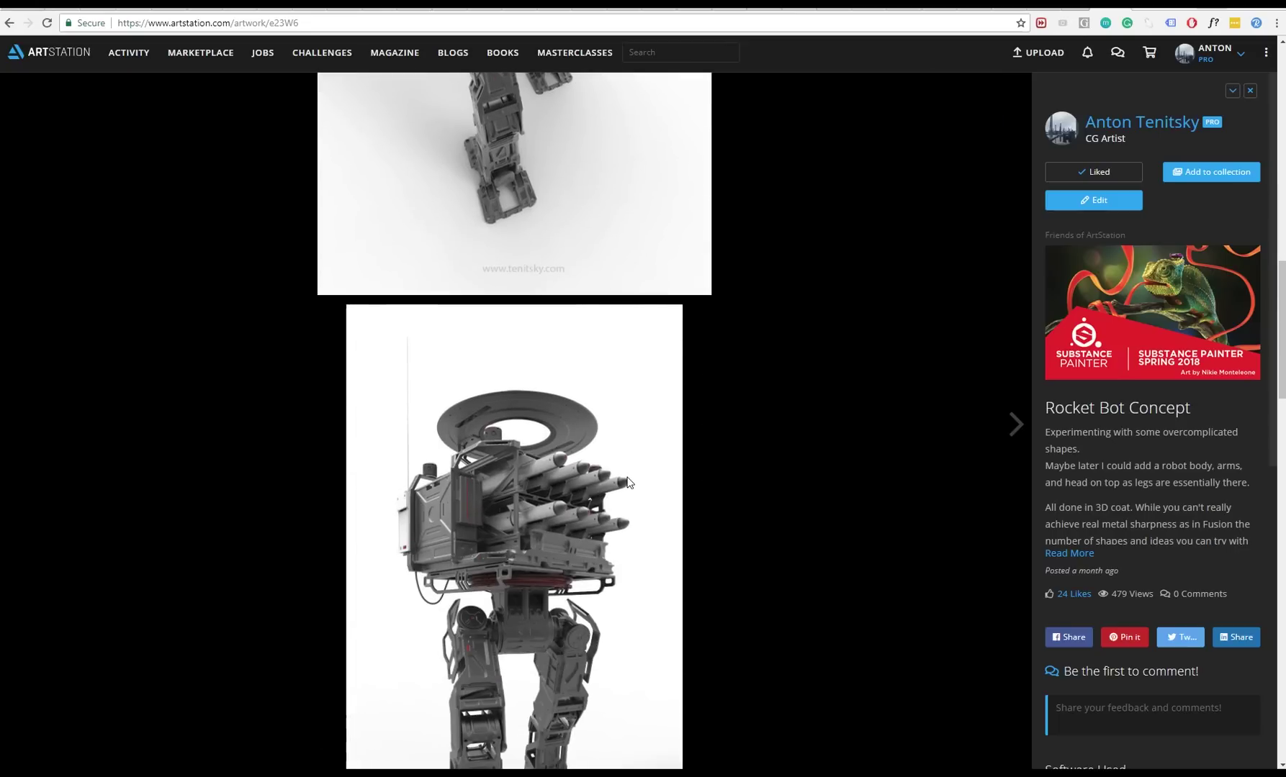
scroll(628, 482, "down", 3)
scroll(628, 482, "down", 9)
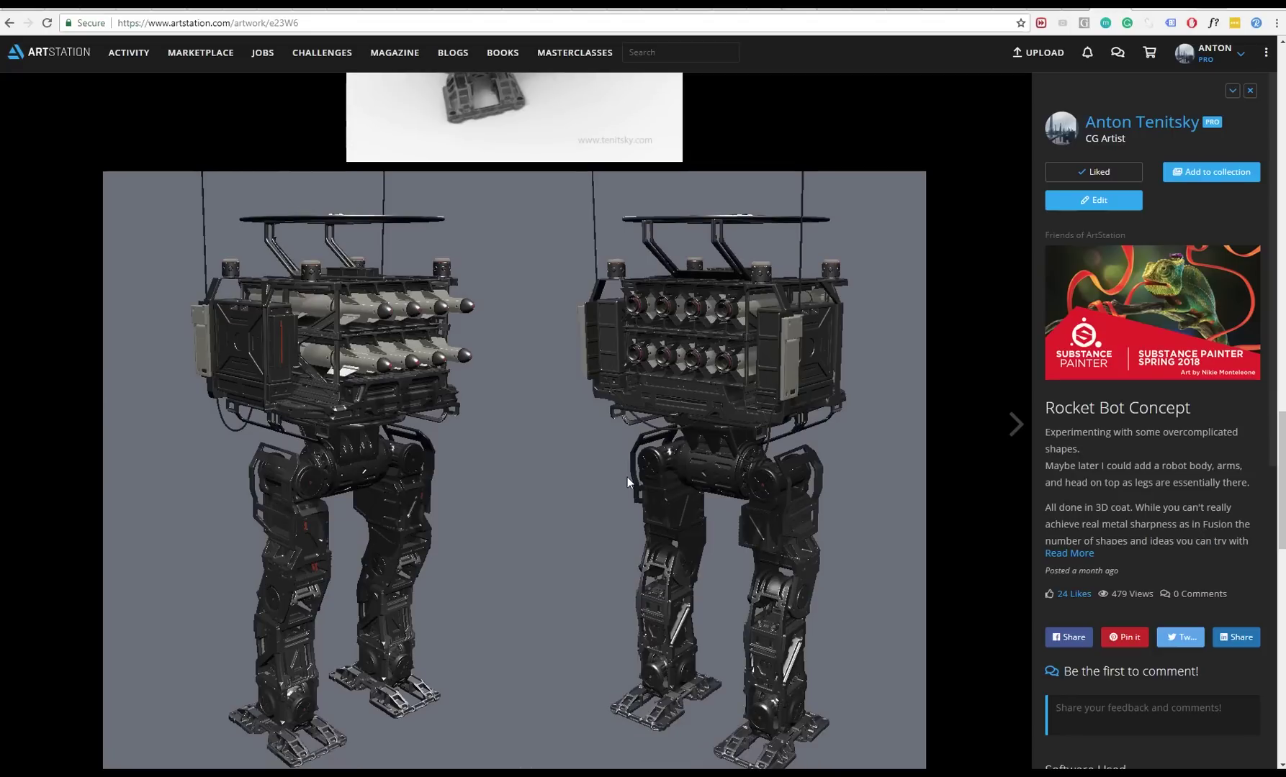
Examine the robot's full-body views, lower-leg and foot close-ups, and missile images in the artwork.
scroll(627, 478, "down", 2)
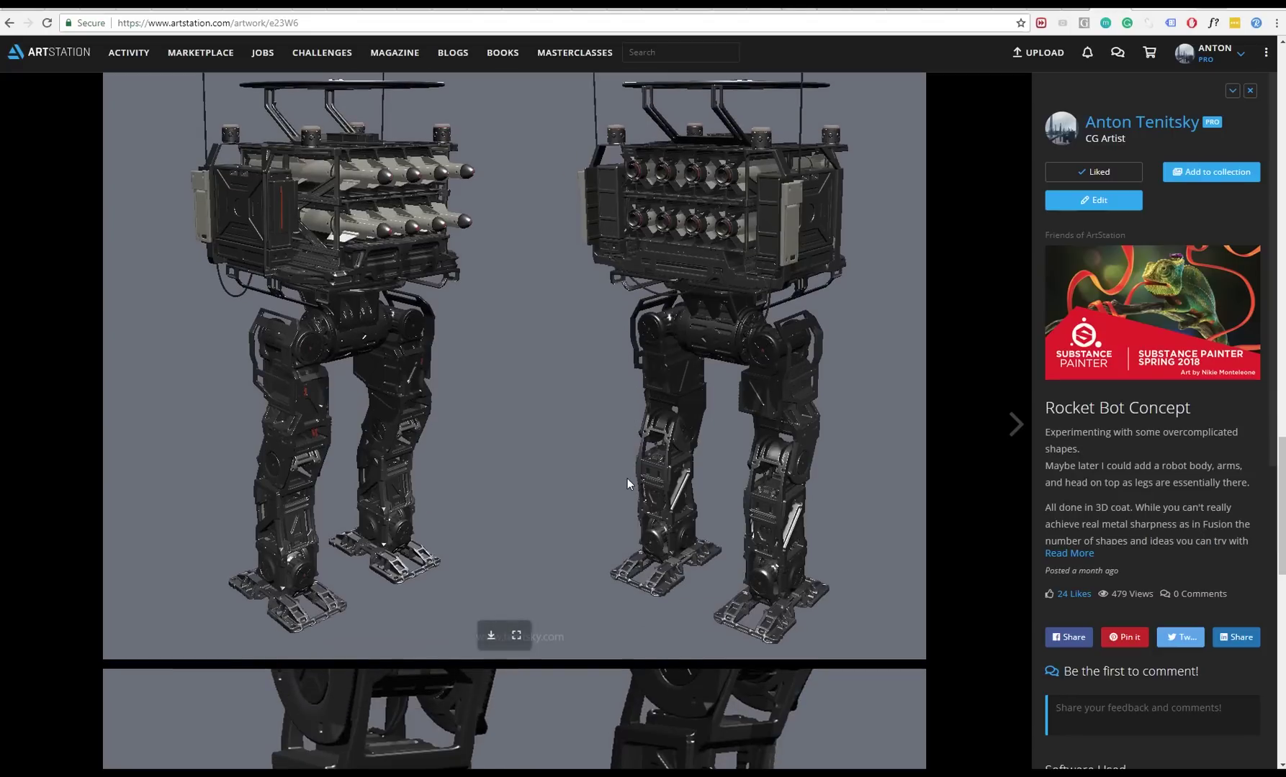
scroll(627, 478, "down", 5)
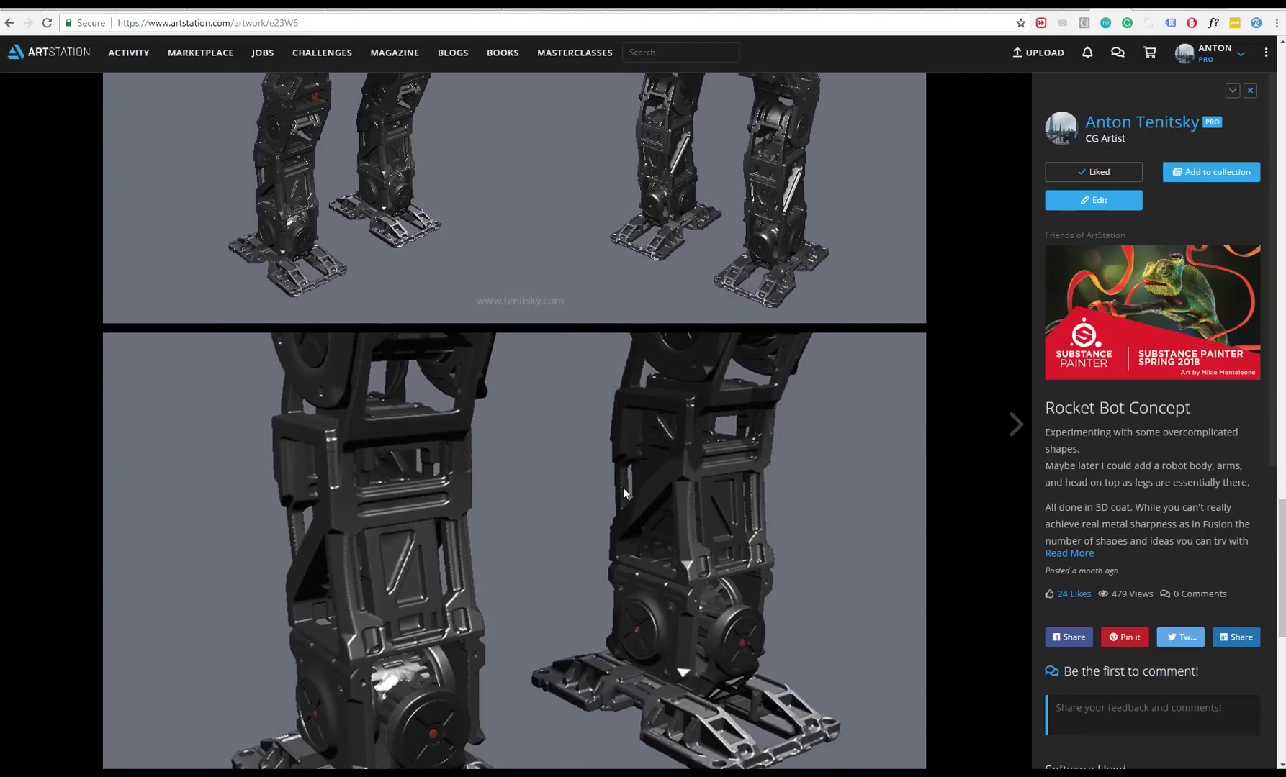
scroll(622, 487, "down", 3)
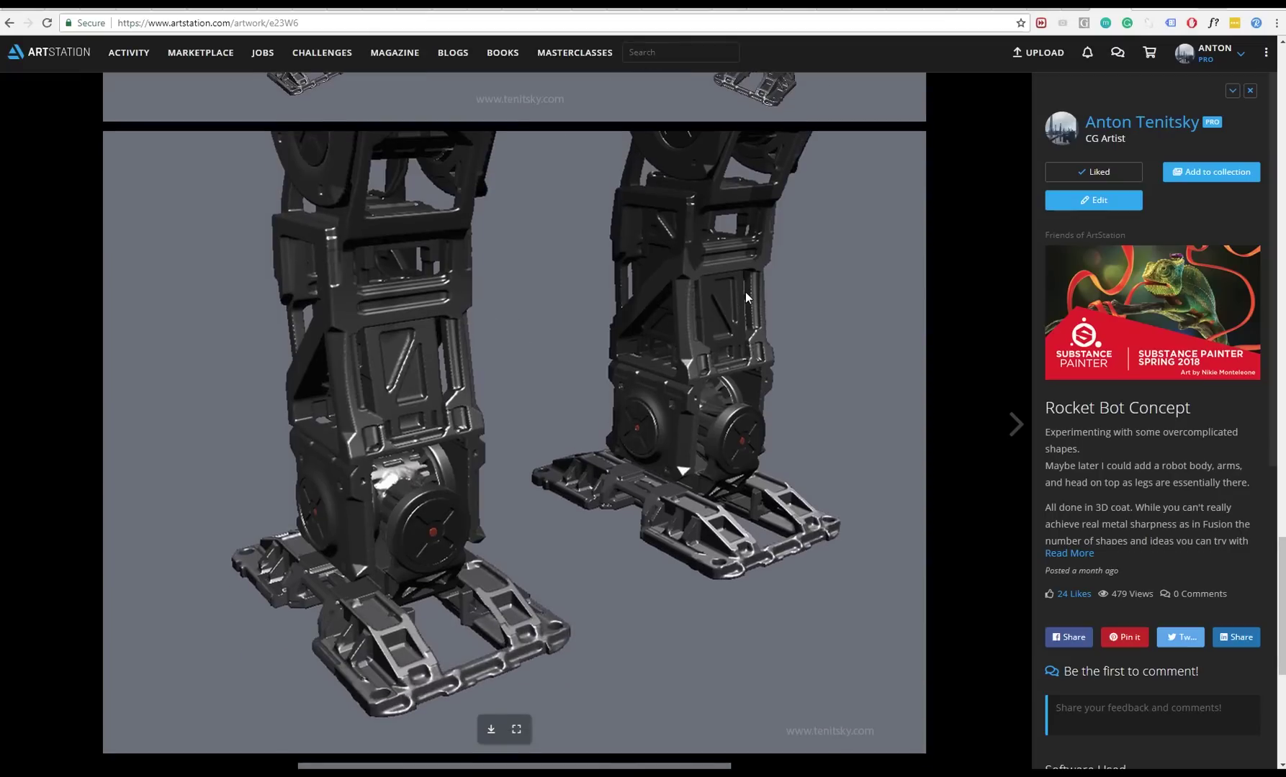
scroll(752, 355, "up", 3)
scroll(735, 396, "down", 4)
scroll(735, 397, "down", 5)
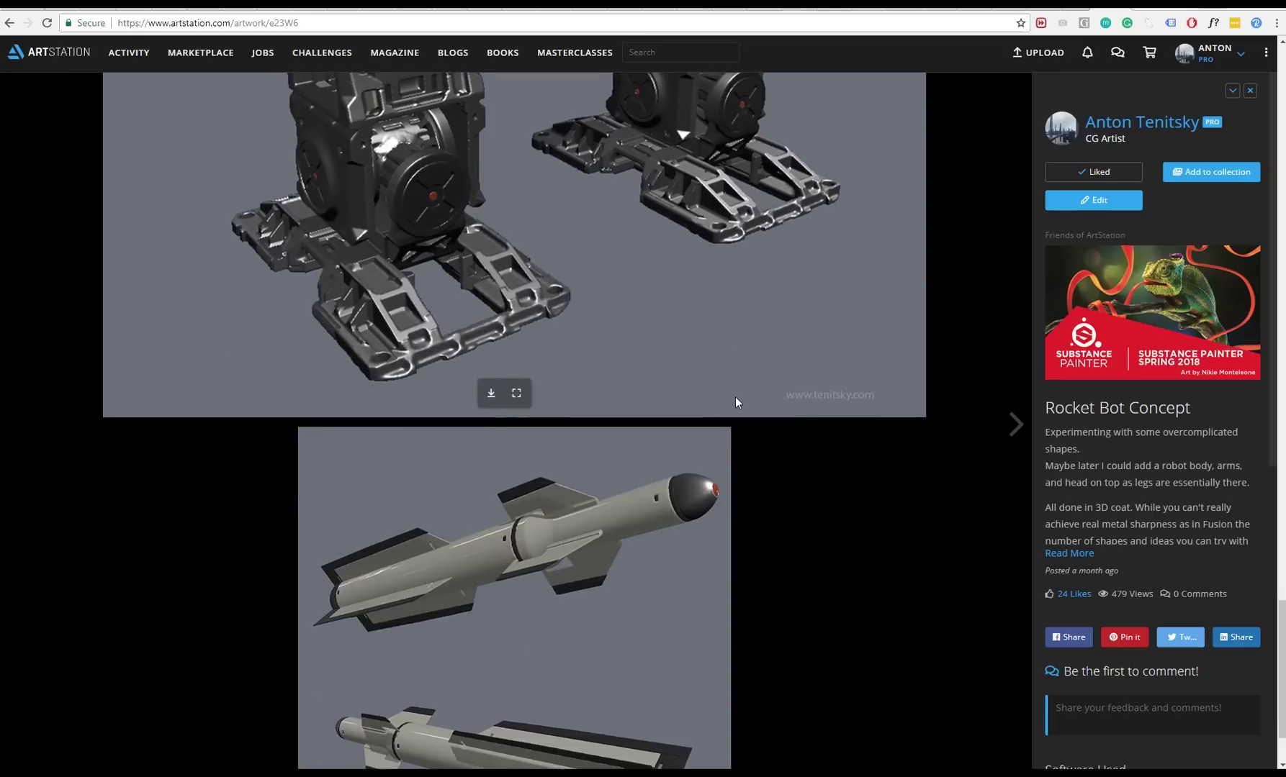
scroll(728, 412, "up", 8)
scroll(728, 417, "up", 7)
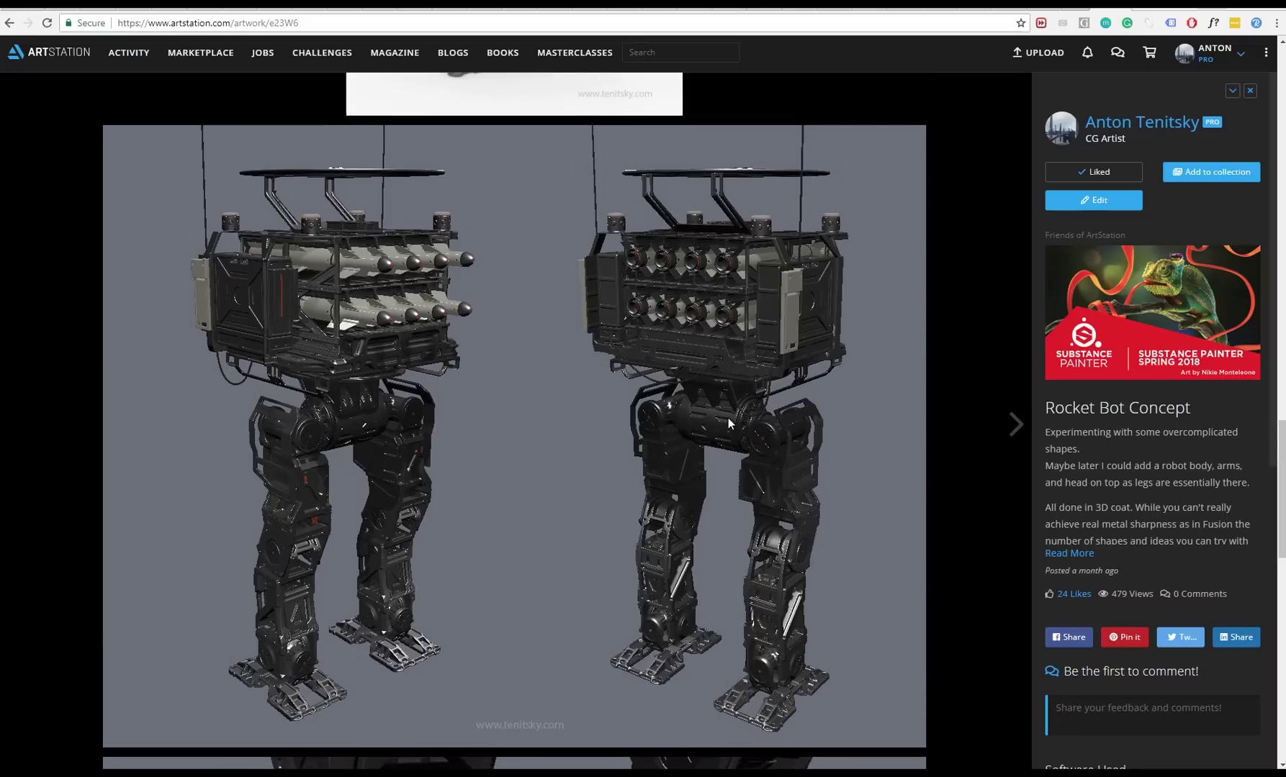
scroll(729, 421, "up", 9)
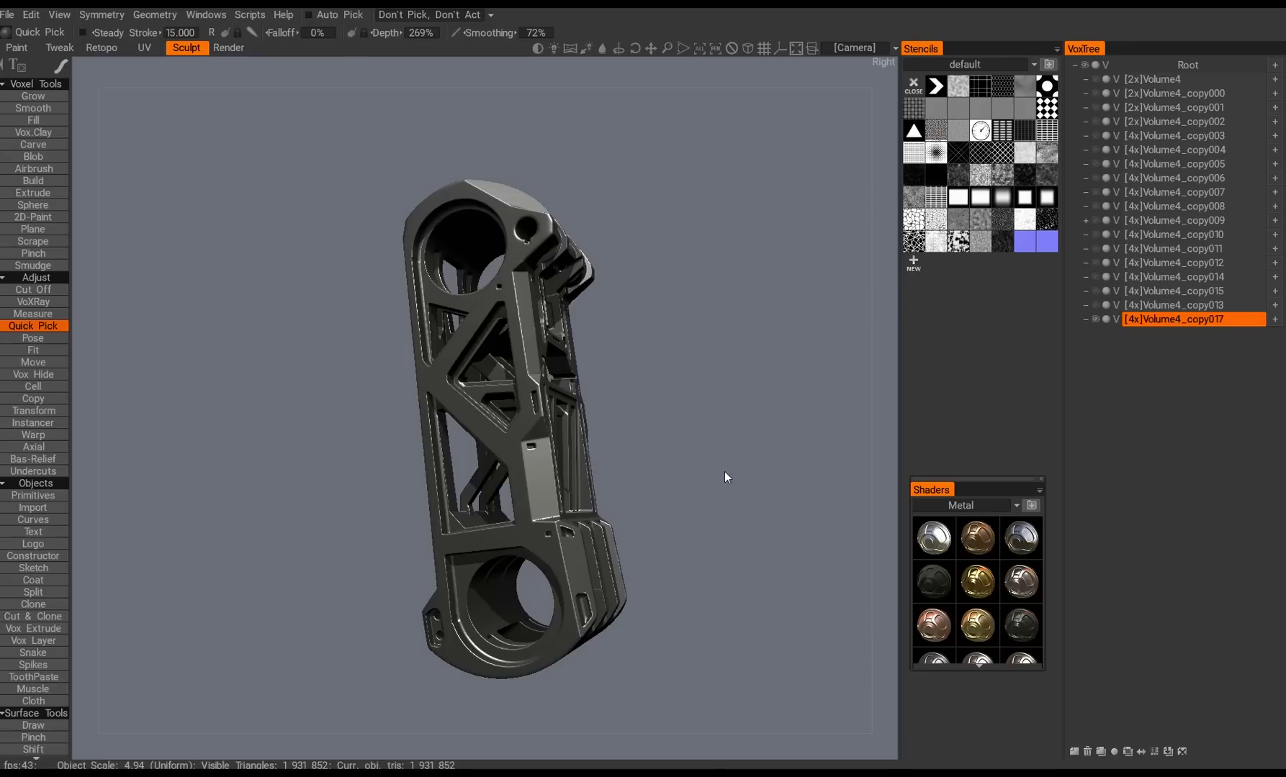
Switch to 3D-Coat and inspect the detailed mechanical leg segment from several angles.
mouse_move(724, 471)
right_mouse_down()
mouse_move(645, 475)
mouse_move(665, 518)
mouse_move(635, 549)
mouse_move(386, 531)
mouse_move(658, 530)
mouse_move(640, 565)
mouse_move(815, 581)
mouse_move(617, 543)
mouse_move(654, 562)
mouse_move(637, 585)
mouse_move(569, 592)
mouse_move(528, 546)
mouse_move(676, 560)
mouse_move(470, 502)
mouse_move(481, 463)
mouse_move(659, 492)
mouse_move(615, 514)
mouse_move(720, 522)
mouse_move(642, 522)
mouse_move(649, 505)
mouse_move(704, 510)
right_mouse_up()
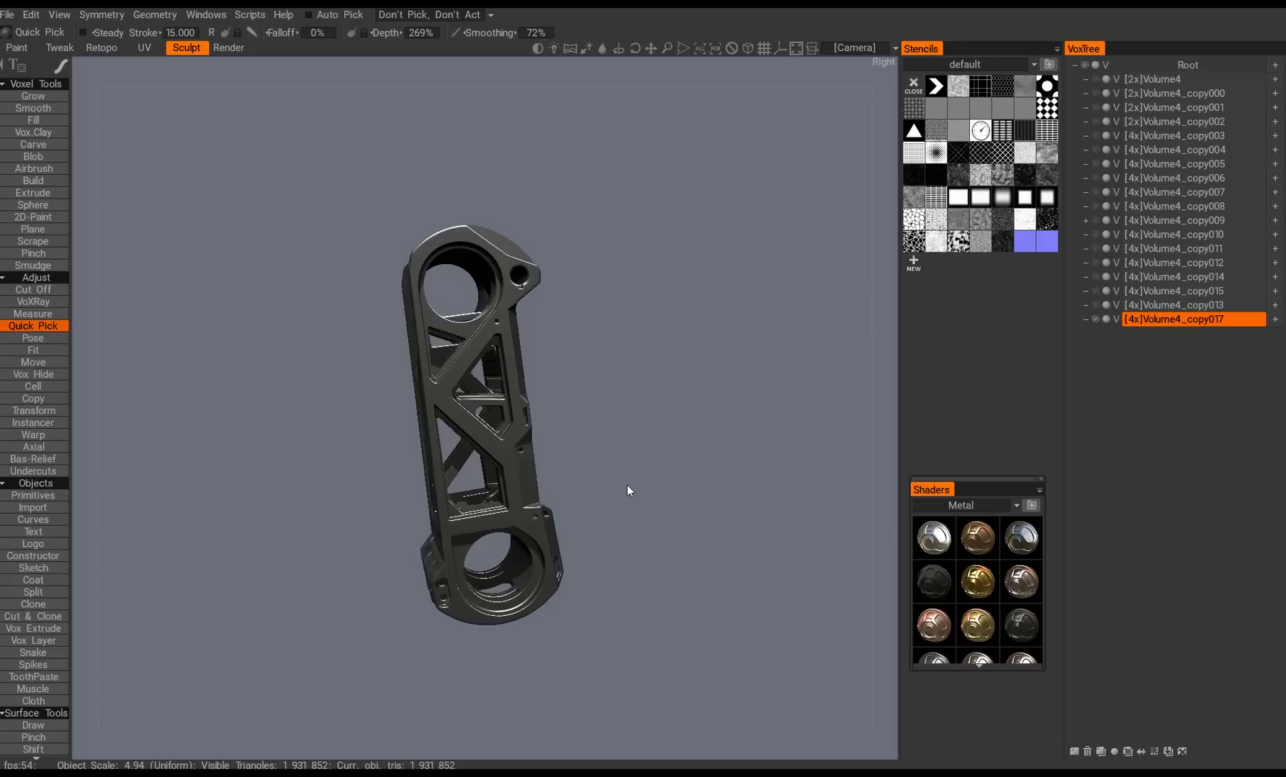
mouse_move(627, 486)
right_mouse_down()
mouse_move(609, 446)
mouse_move(749, 476)
right_mouse_up()
mouse_move(603, 491)
right_mouse_down()
mouse_move(723, 482)
mouse_move(637, 514)
mouse_move(622, 540)
mouse_move(657, 539)
right_mouse_up()
mouse_move(634, 460)
right_mouse_down()
mouse_move(646, 485)
mouse_move(755, 483)
mouse_move(620, 514)
mouse_move(718, 509)
mouse_move(720, 540)
mouse_move(658, 568)
mouse_move(479, 490)
mouse_move(331, 504)
mouse_move(413, 534)
mouse_move(523, 445)
mouse_move(513, 463)
mouse_move(631, 547)
mouse_move(618, 521)
mouse_move(609, 539)
mouse_move(708, 517)
mouse_move(671, 521)
right_mouse_up()
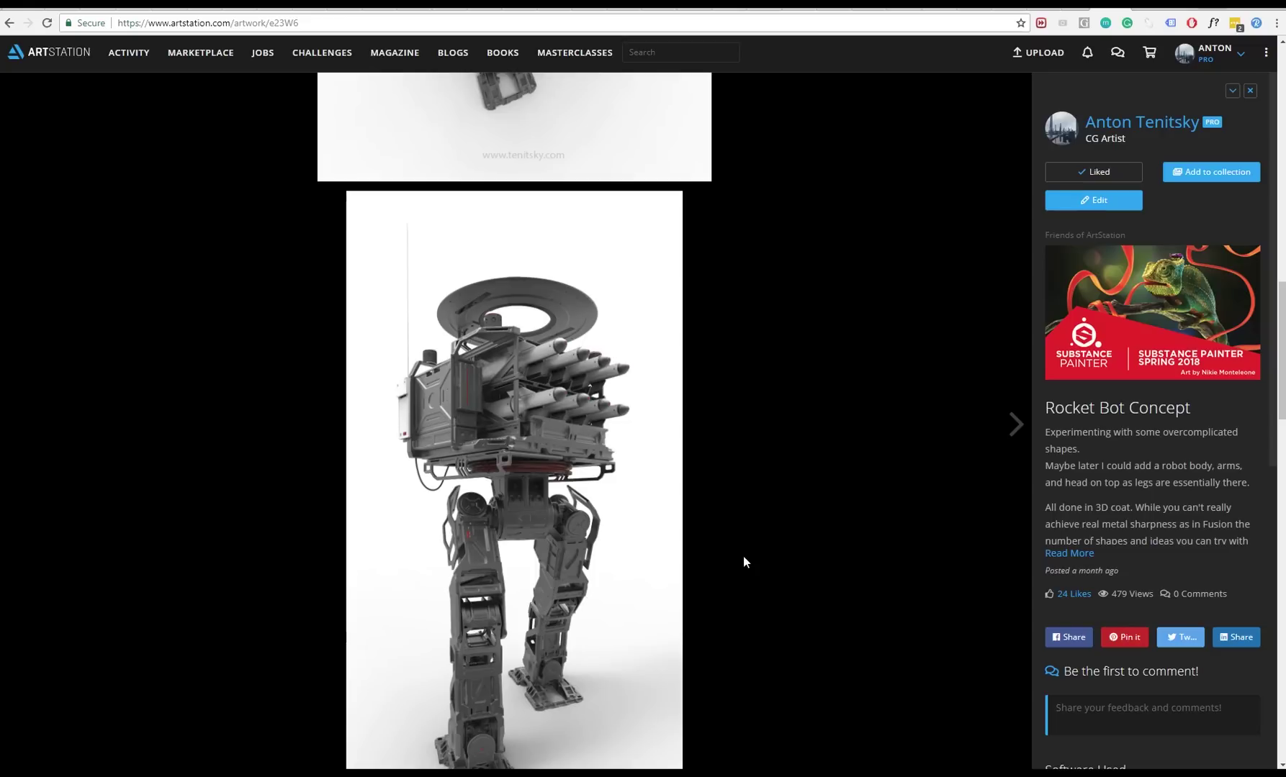
Return to the Rocket Bot Concept artwork page and review its missiles, hero image and robot renders again.
scroll(743, 556, "down", 15)
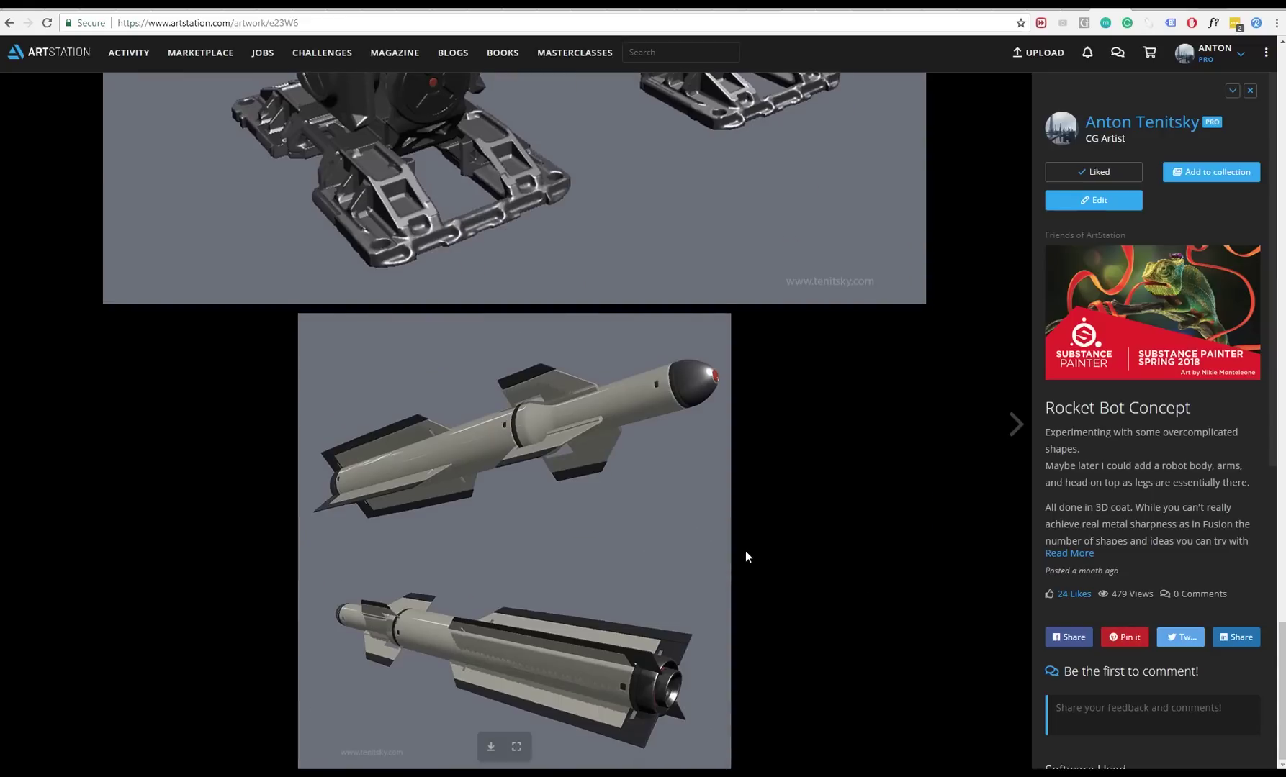
scroll(745, 551, "up", 2)
scroll(745, 550, "down", 2)
scroll(749, 561, "up", 10)
scroll(768, 541, "up", 15)
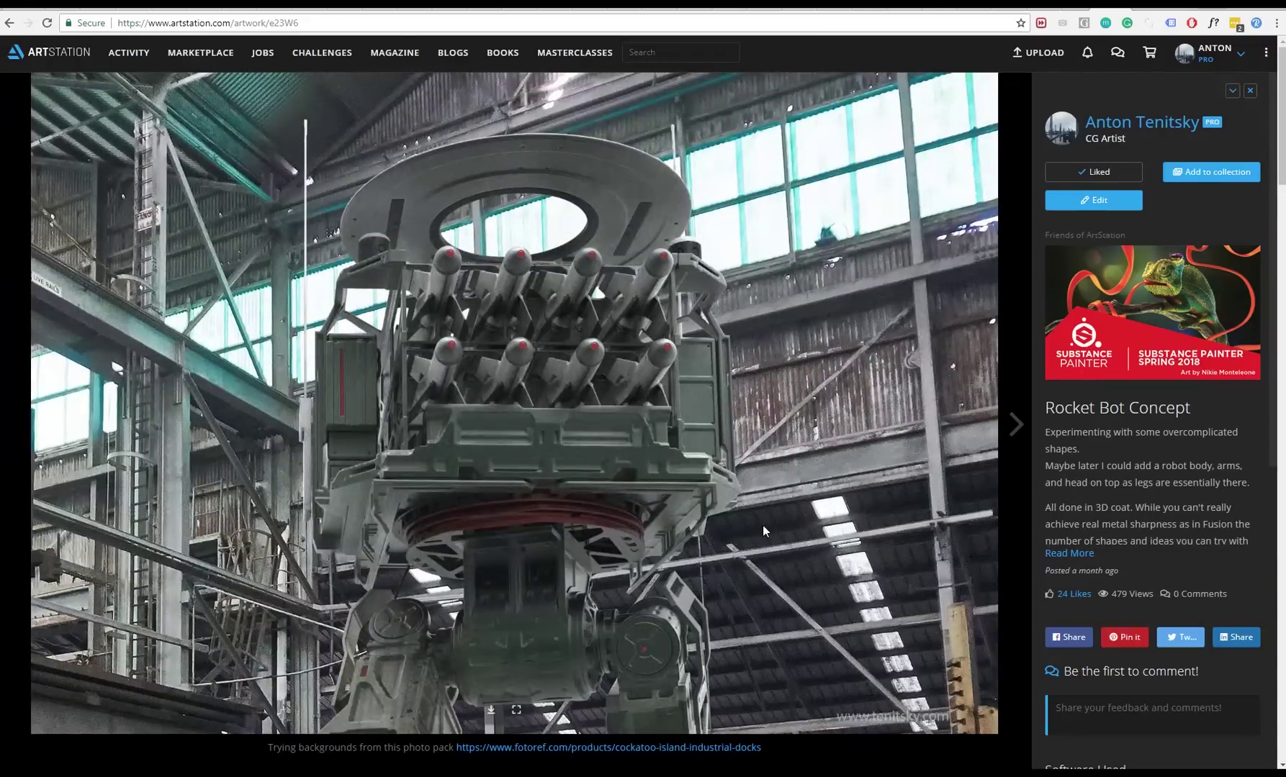
scroll(728, 499, "down", 3)
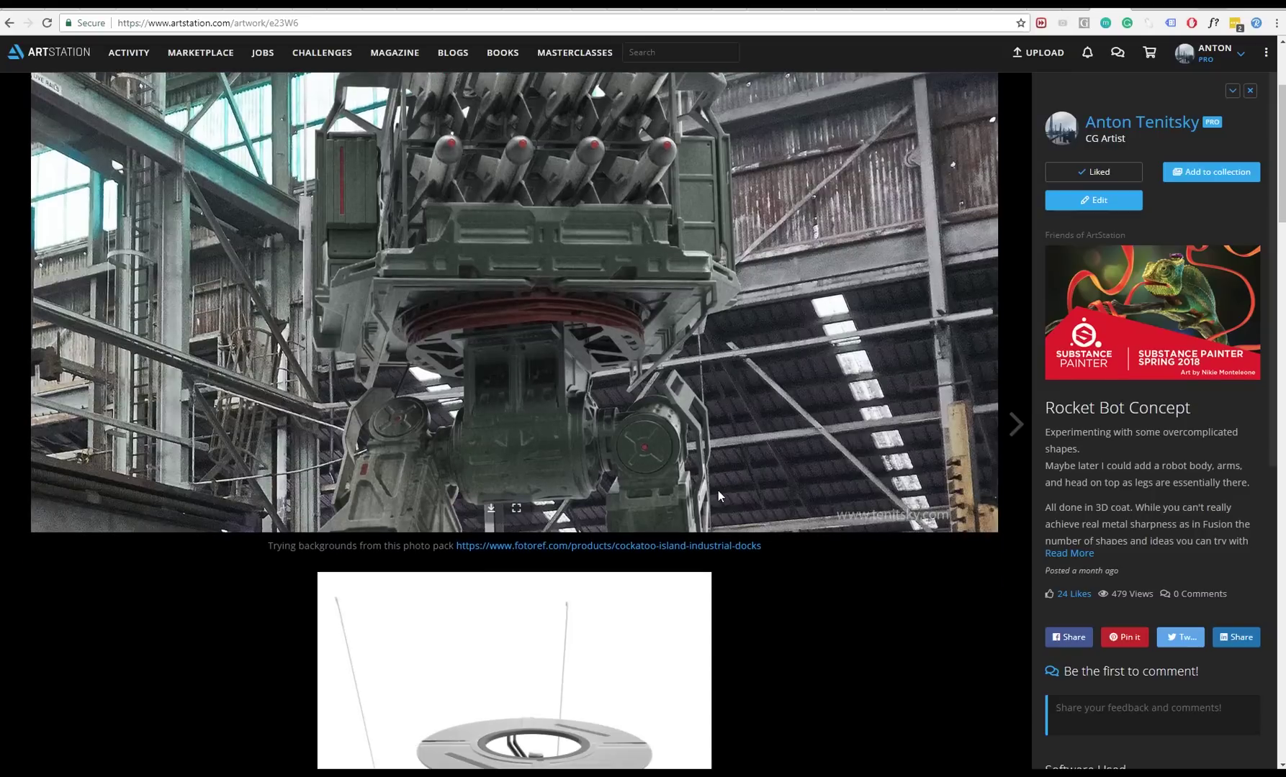
scroll(725, 575, "down", 5)
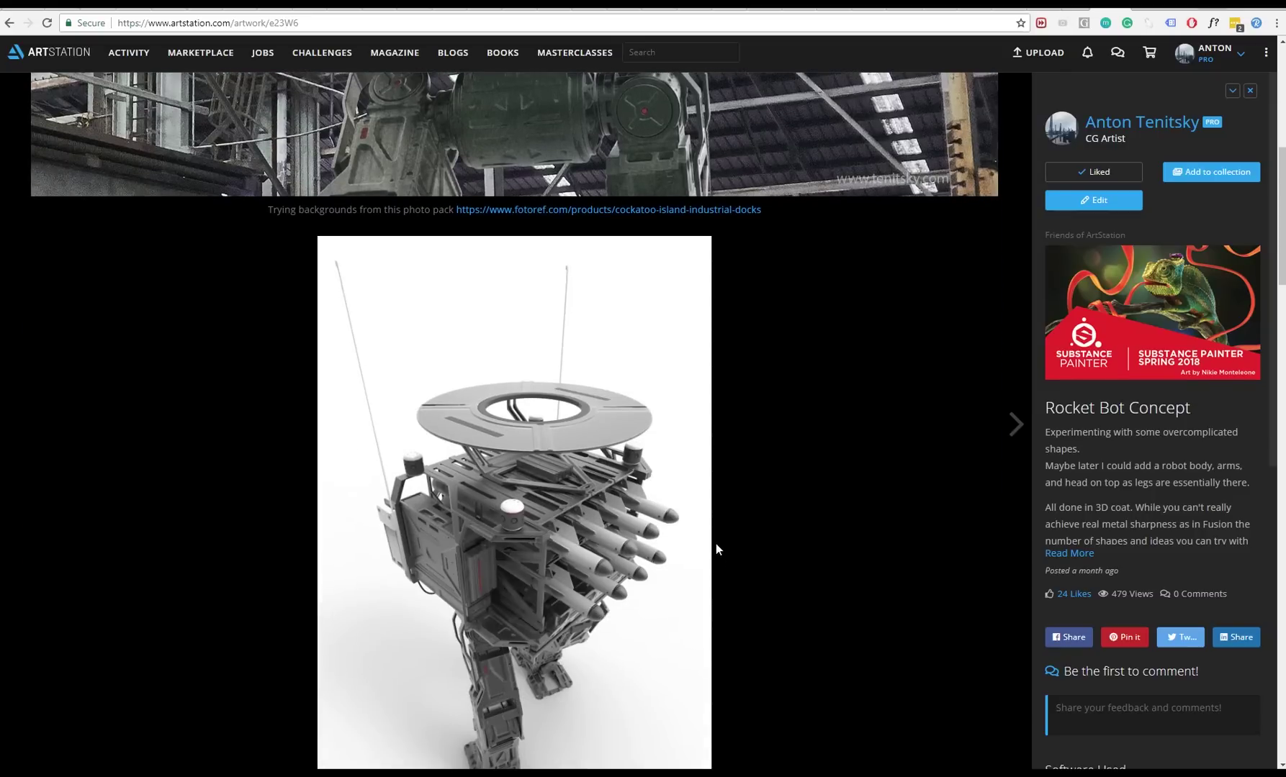
scroll(715, 543, "down", 12)
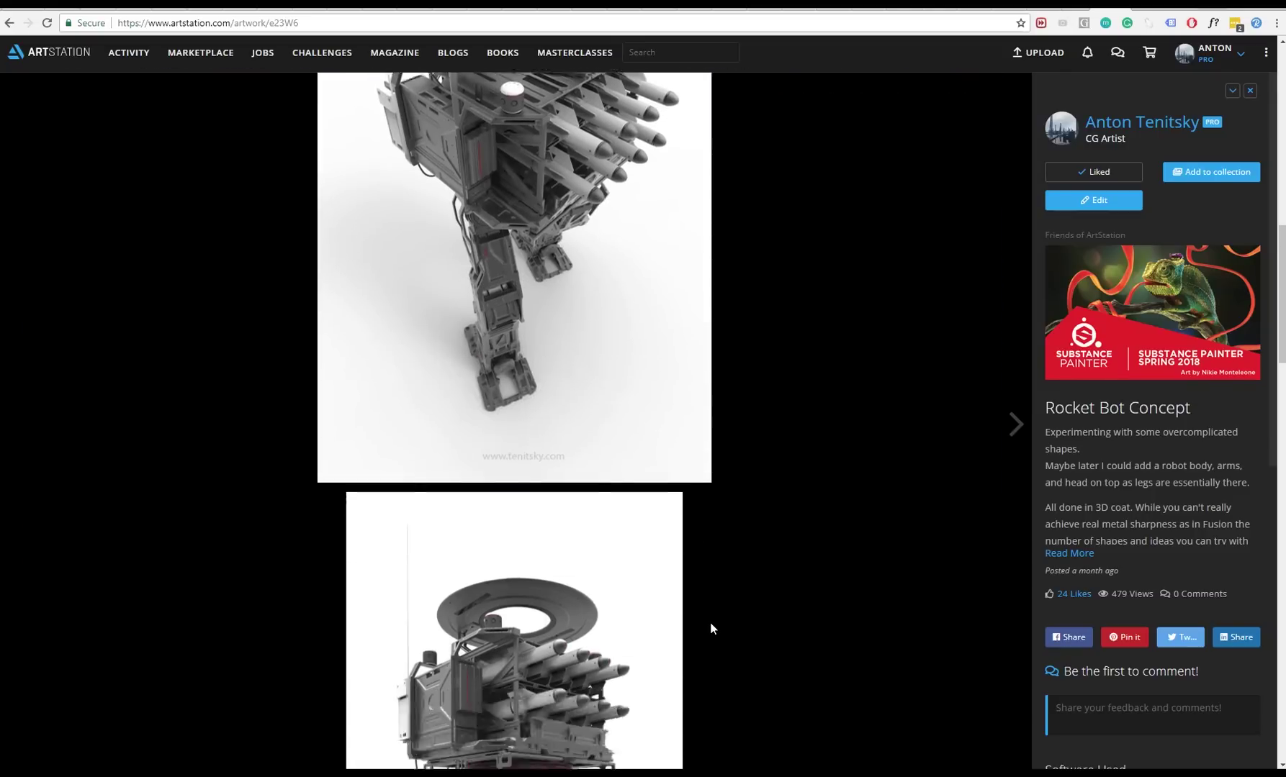
scroll(710, 622, "down", 4)
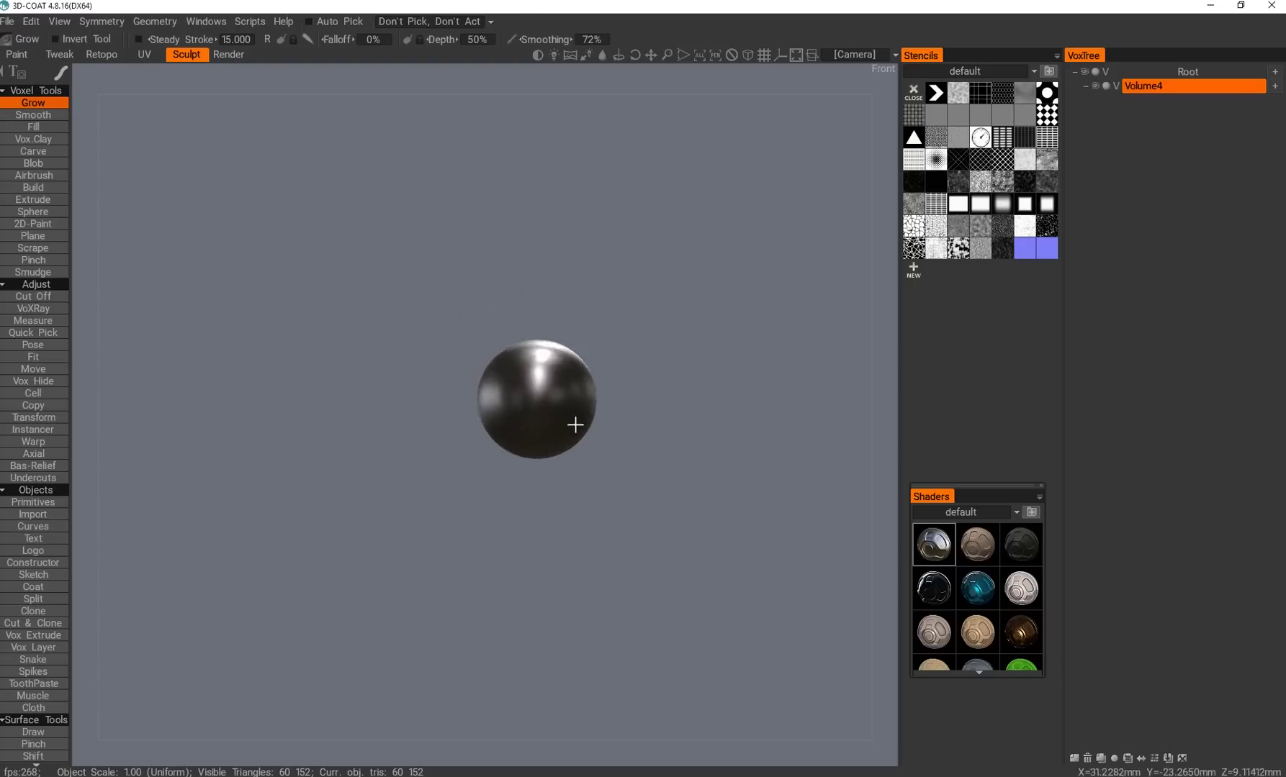
Switch to 3D-Coat and turn on X-axis mirror symmetry in global space for the sphere volume.
key("t")
key("s")
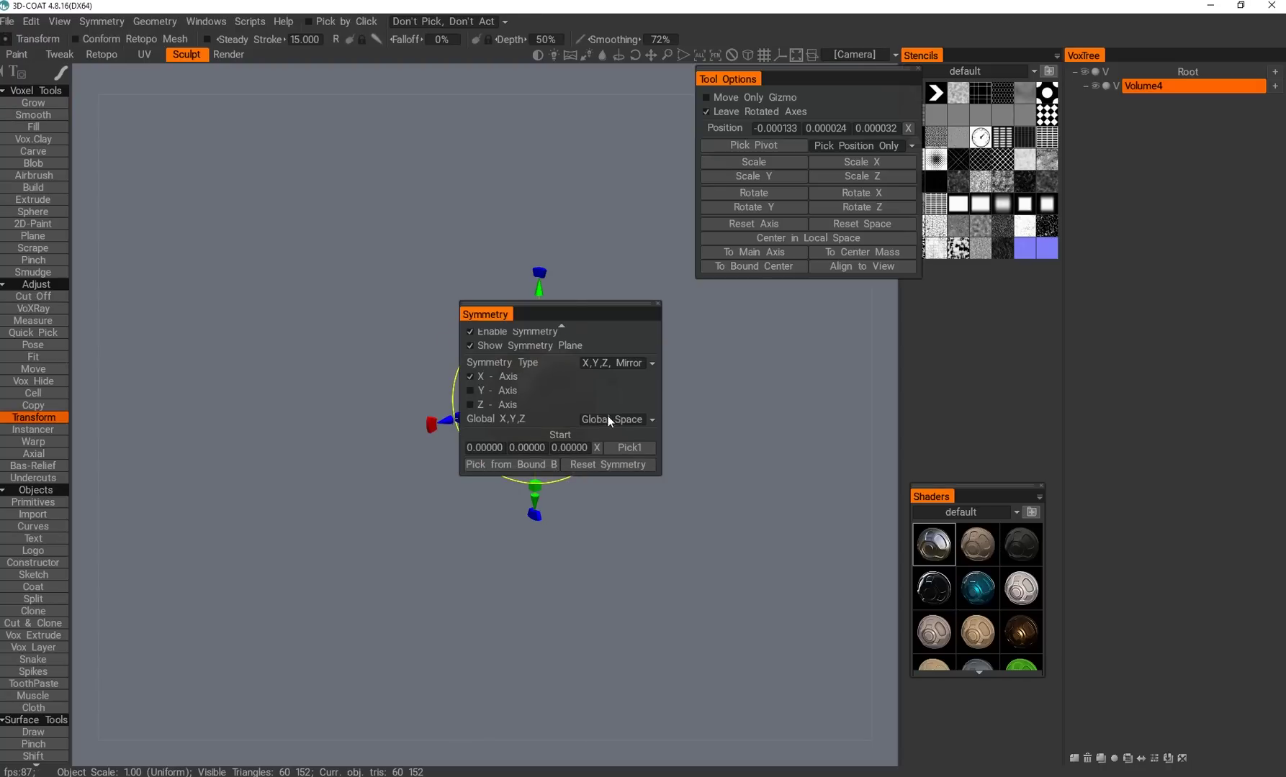
key("c")
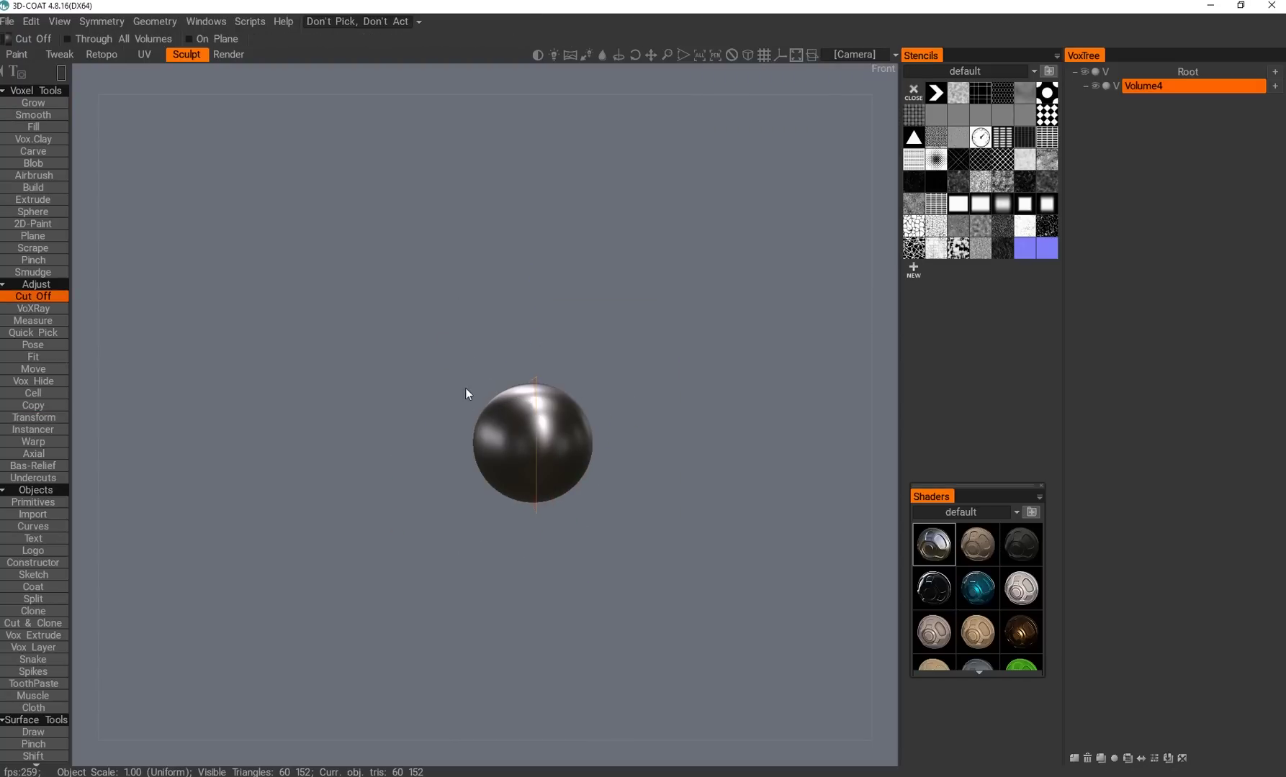
Shape the sphere into a tall rectangular block and increase its volume resolution to 2x.
left_click_drag(438, 373, 451, 341)
key("t")
right_click(1166, 86)
left_click(1051, 148)
left_click_drag(396, 432, 501, 345)
key("Return")
left_click_drag(634, 407, 660, 424)
key("t")
right_click(1159, 86)
left_click(1051, 180)
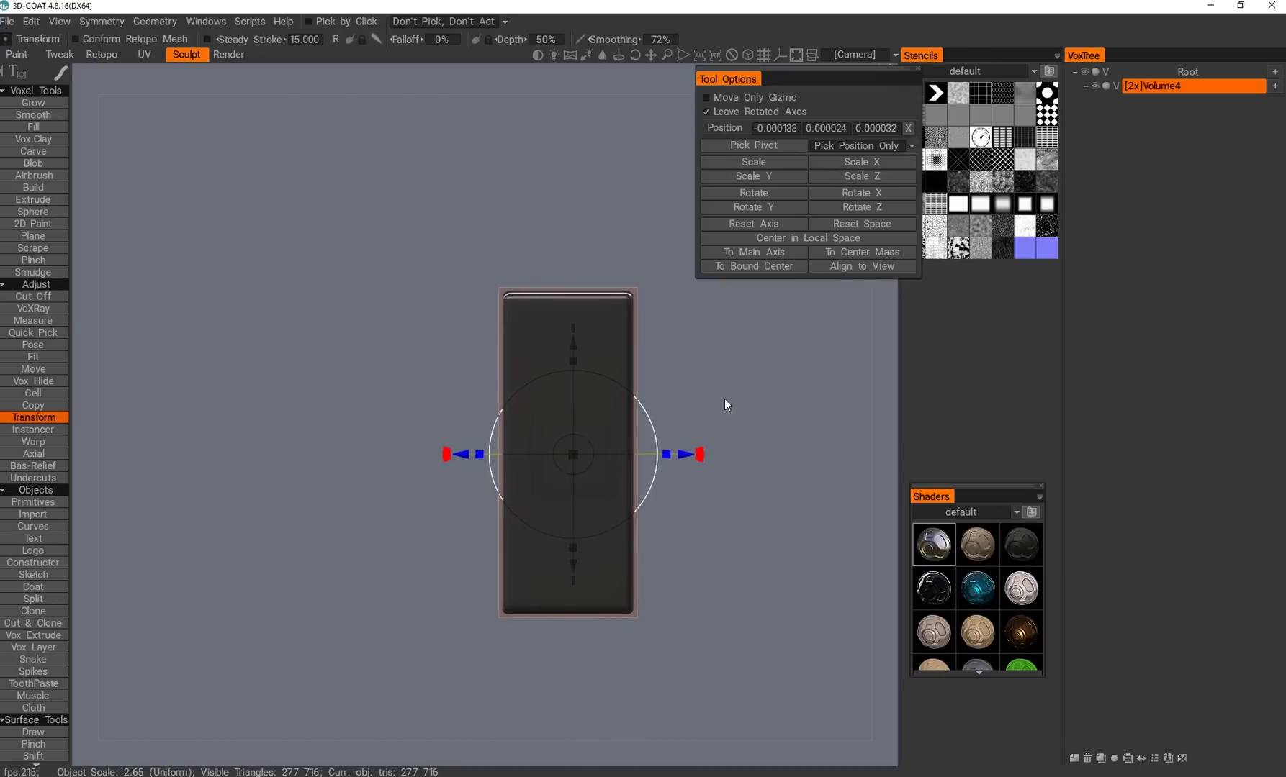
Trim the block's rounded outer edges flat with rectangular Cut Off selections.
key("o")
left_click_drag(697, 668, 531, 672)
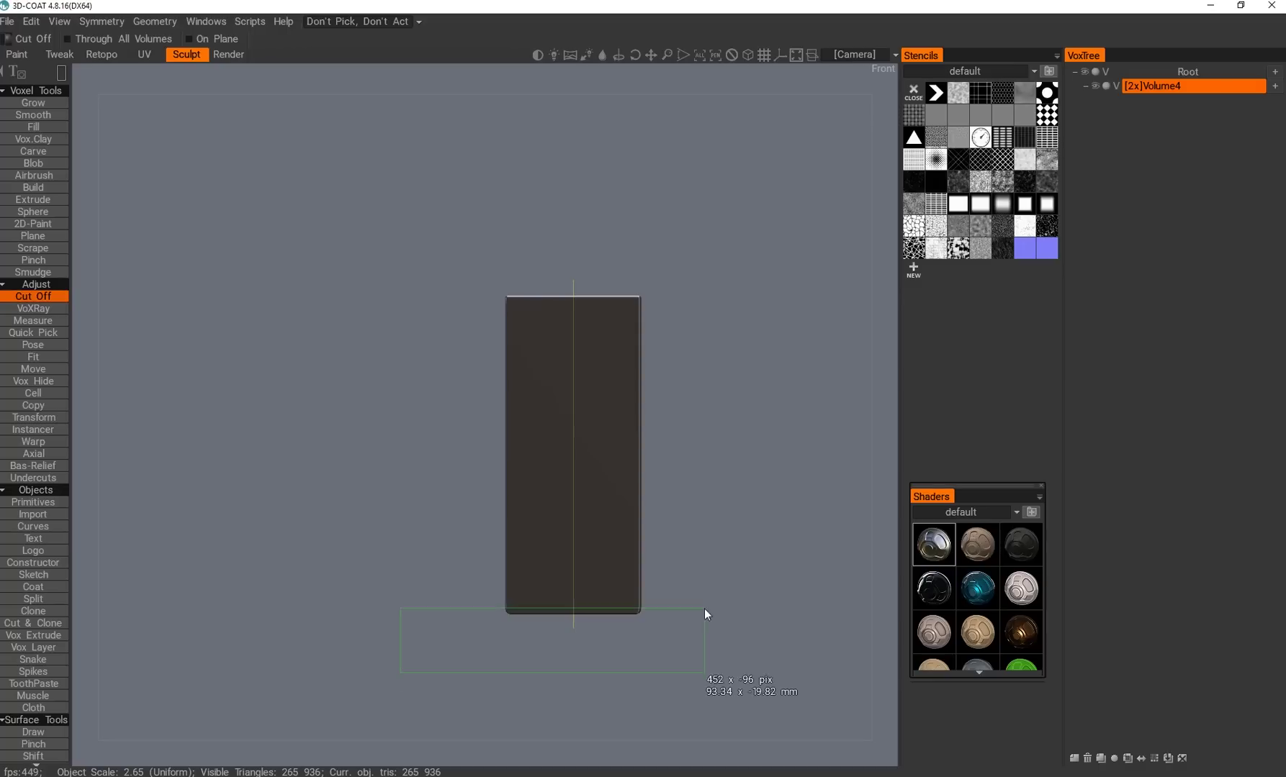
key("ctrl+KP_1")
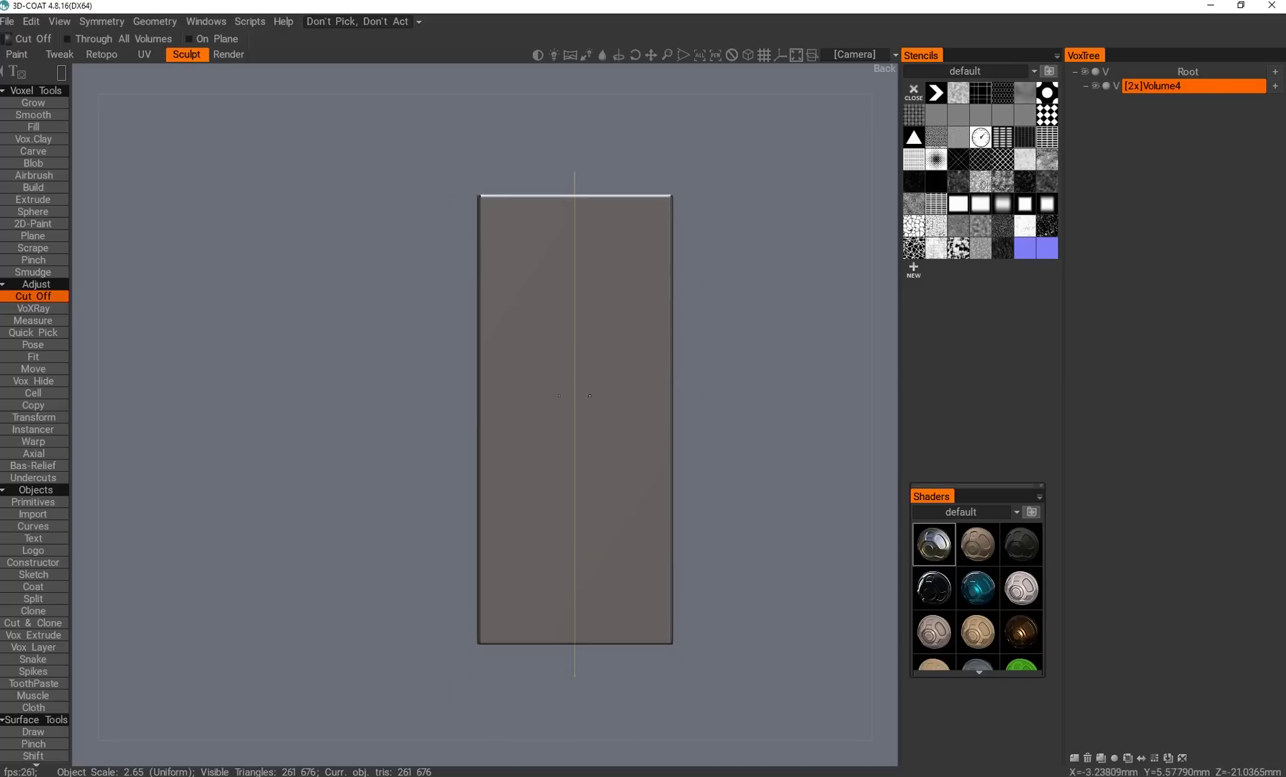
Try to round the block's ends with circular Vox Hide regions, undoing each attempt.
key("space")
key("h")
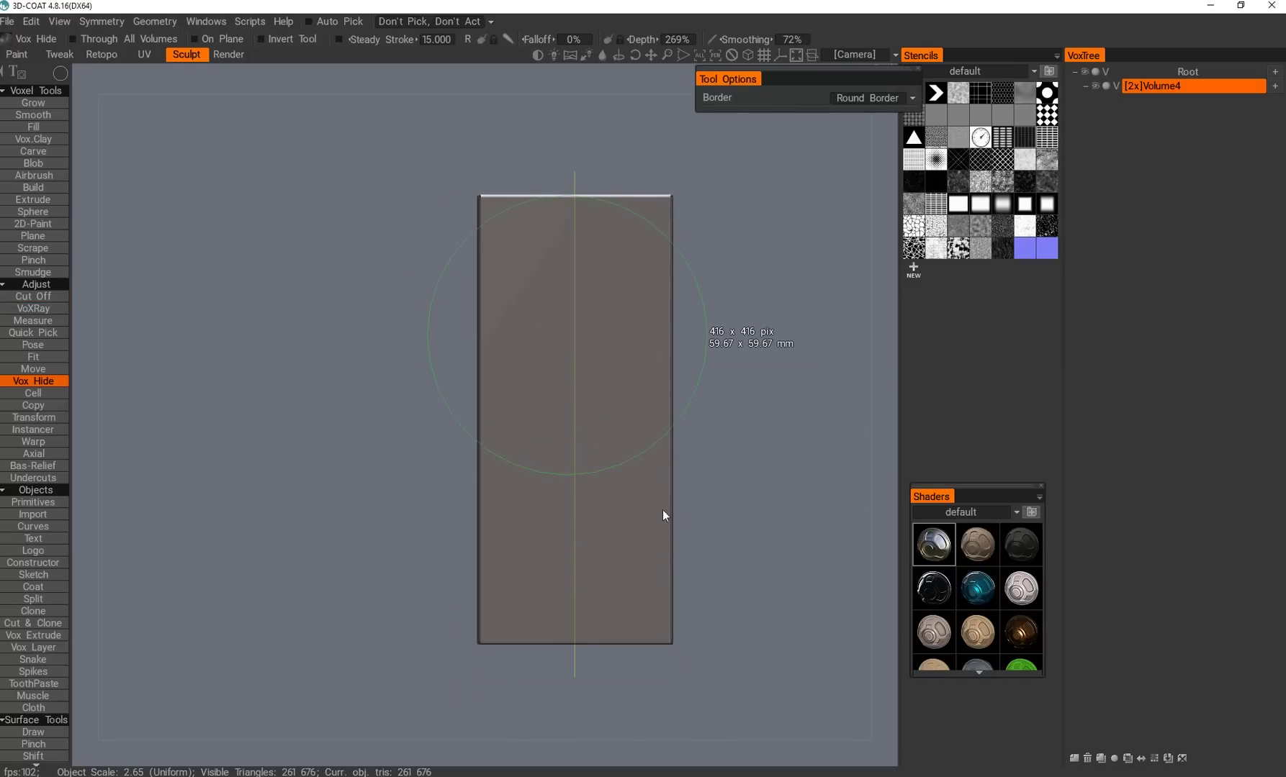
left_click_drag(664, 498, 470, 429)
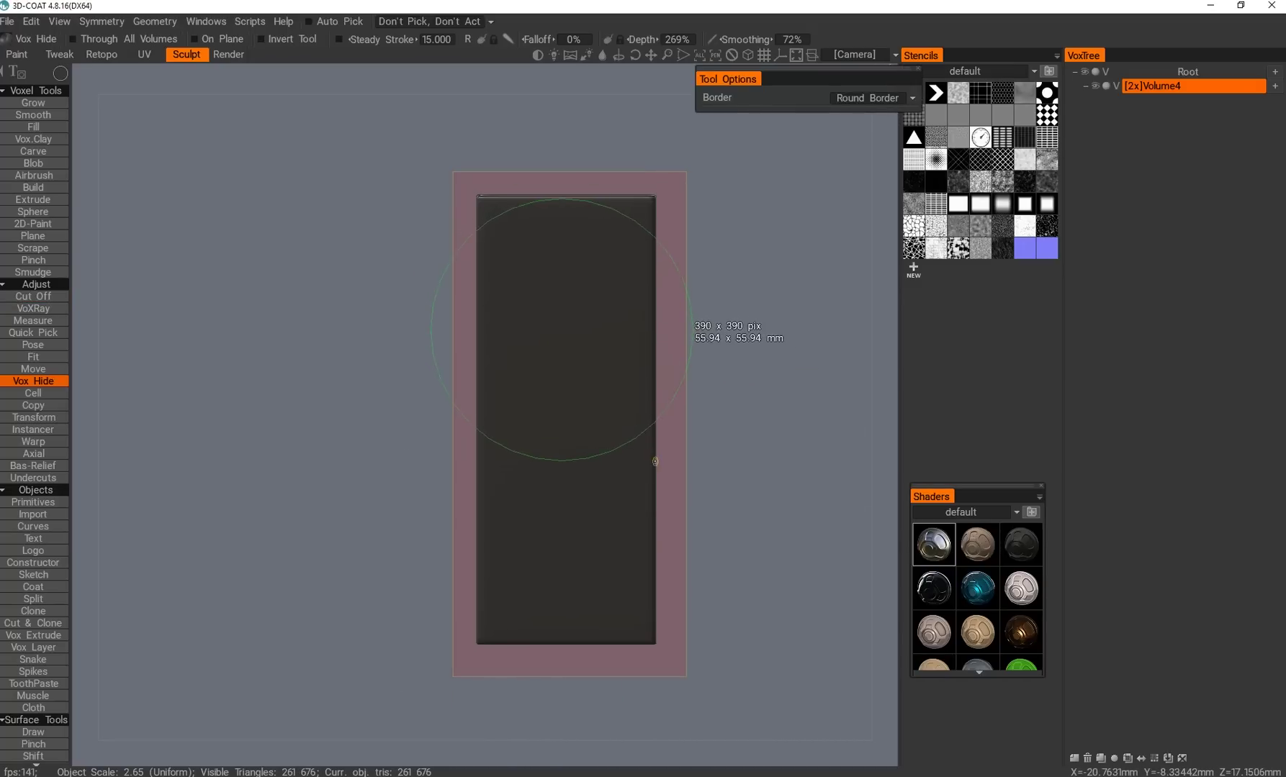
left_click(651, 457)
key("ctrl+z")
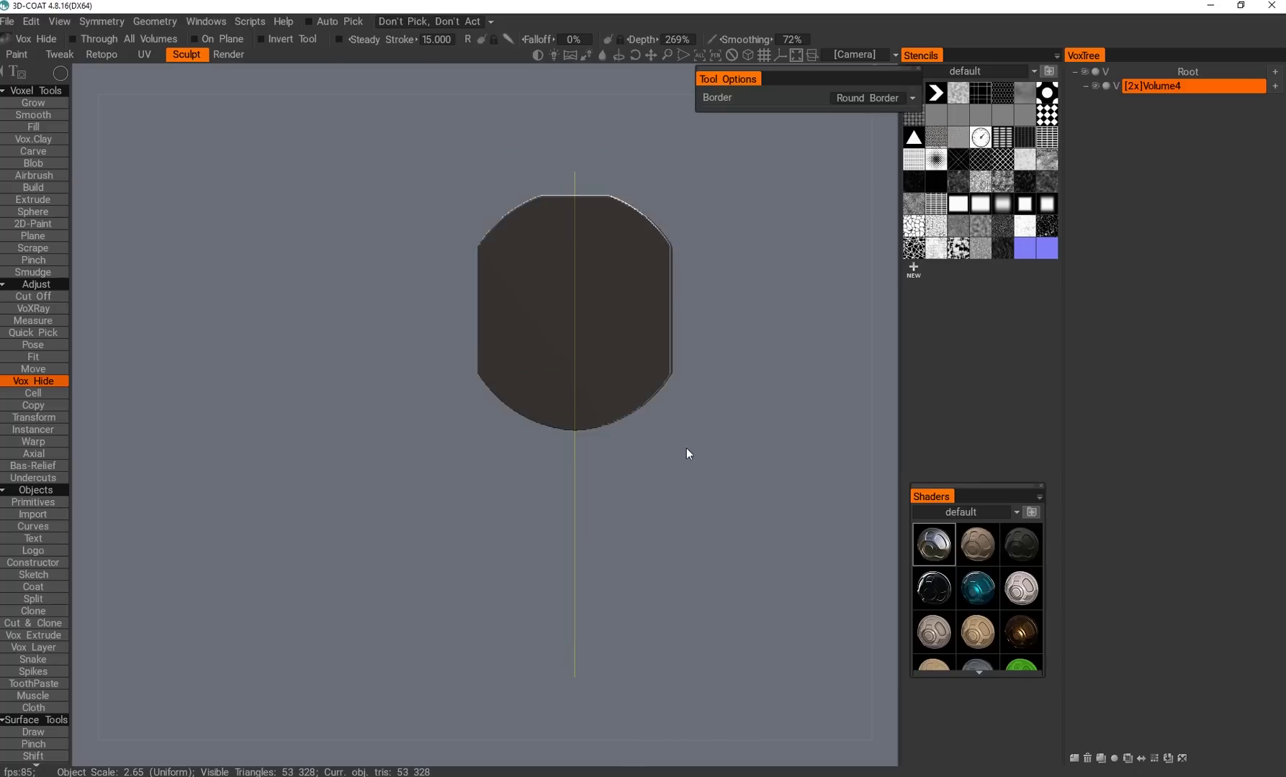
left_click(691, 450)
left_click_drag(690, 450, 514, 418)
key("ctrl+z")
left_click_drag(652, 462, 651, 463)
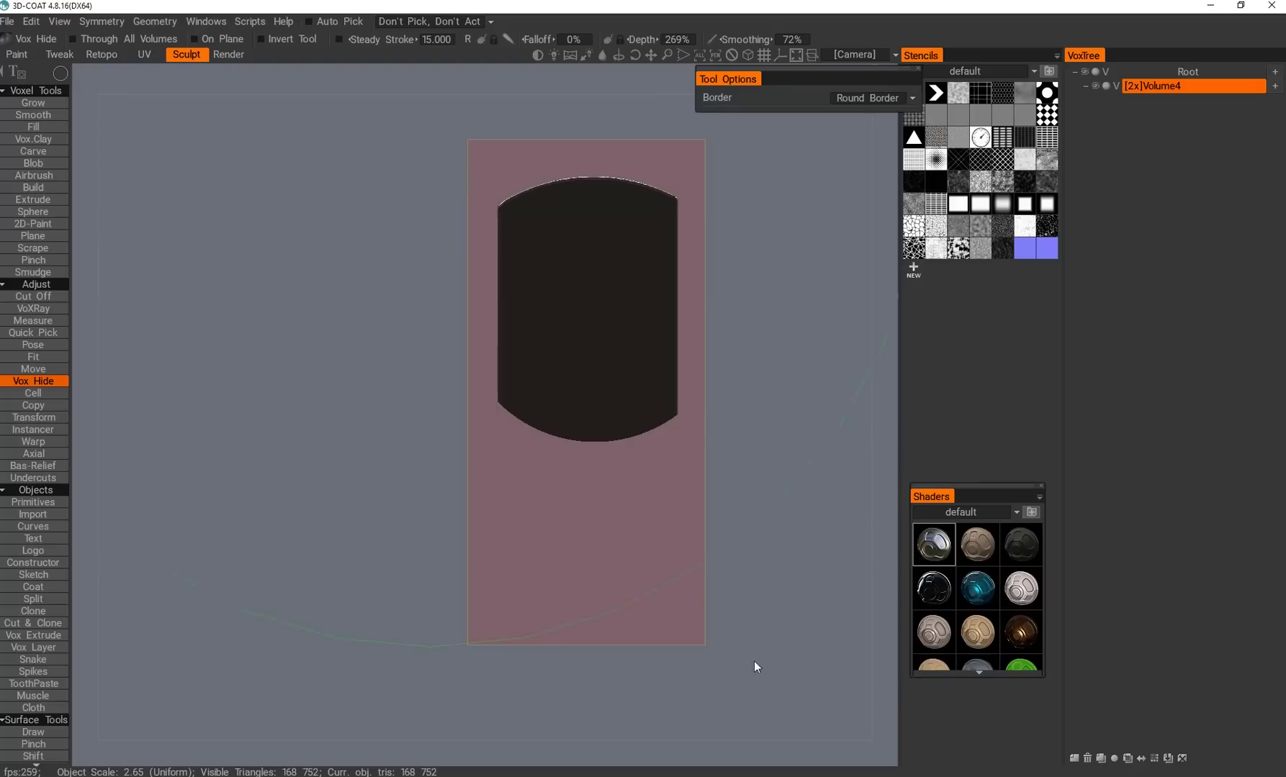
key("ctrl+z")
Duplicate the block's volume and round the copy's upper and lower ends with circular Vox Hide regions.
left_click_drag(586, 265, 627, 365)
left_click_drag(495, 266, 666, 334, "alt")
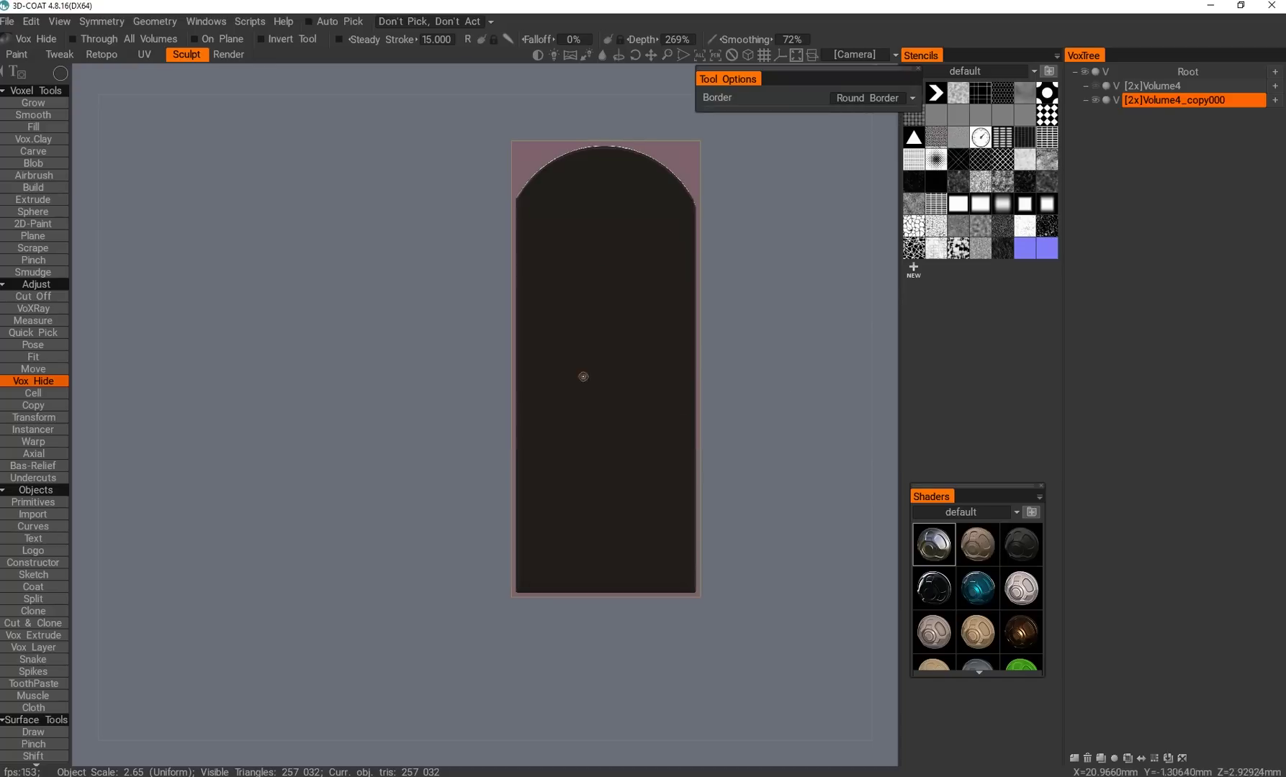
left_click_drag(603, 477, 690, 616)
mouse_move(710, 419)
left_mouse_down("alt")
mouse_move(673, 375)
mouse_move(582, 369)
mouse_move(437, 433)
left_mouse_up("alt")
left_click_drag(509, 477, 536, 391, "alt")
left_click_drag(497, 480, 638, 665, "alt")
Bend the rounded block into an angled limb shape by posing its lower section with a line selection.
key("p")
left_click_drag(587, 598, 587, 333)
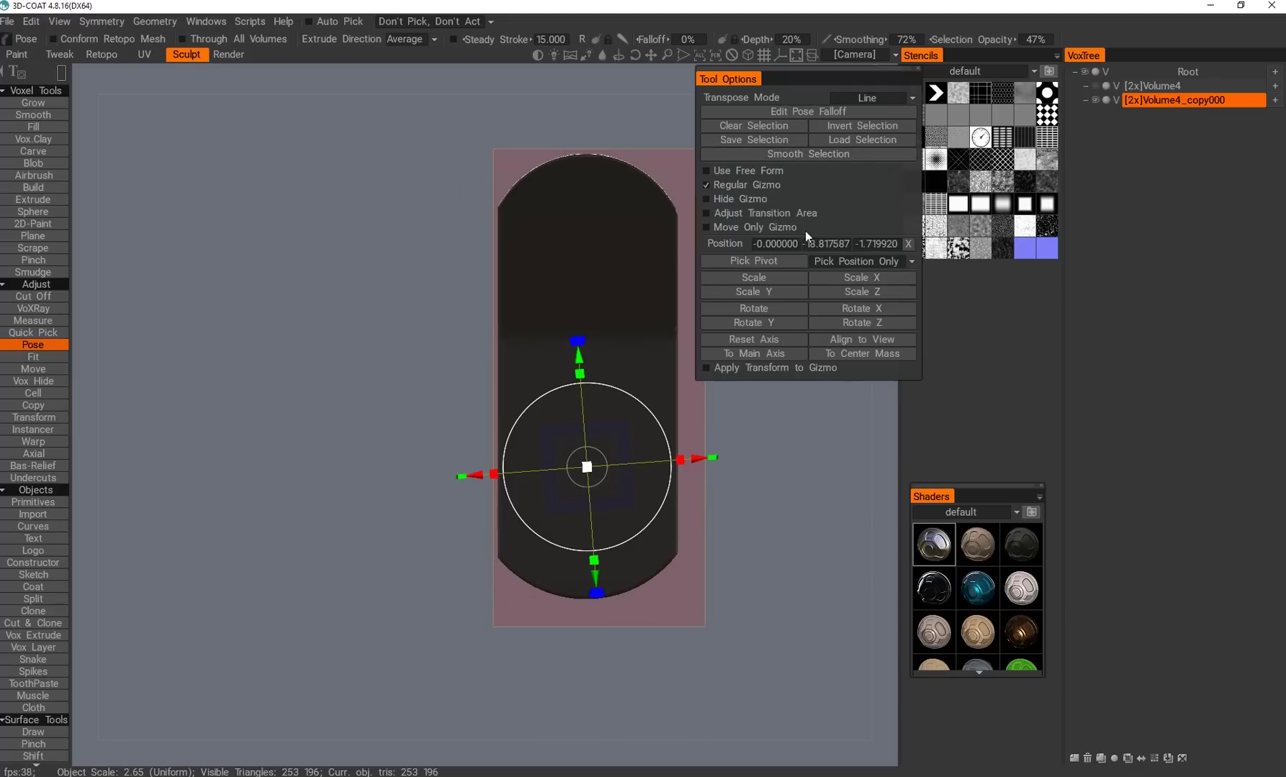
left_click_drag(686, 473, 692, 612)
left_click_drag(668, 523, 646, 442)
key("ctrl+z")
mouse_move(575, 553)
left_mouse_down()
mouse_move(514, 307)
mouse_move(545, 306)
mouse_move(525, 339)
mouse_move(540, 302)
mouse_move(573, 493)
left_mouse_up()
Trim the limb's protruding outer bend with a Cut Off rectangle about 6.3 × 36 mm.
left_click(33, 418)
key("c")
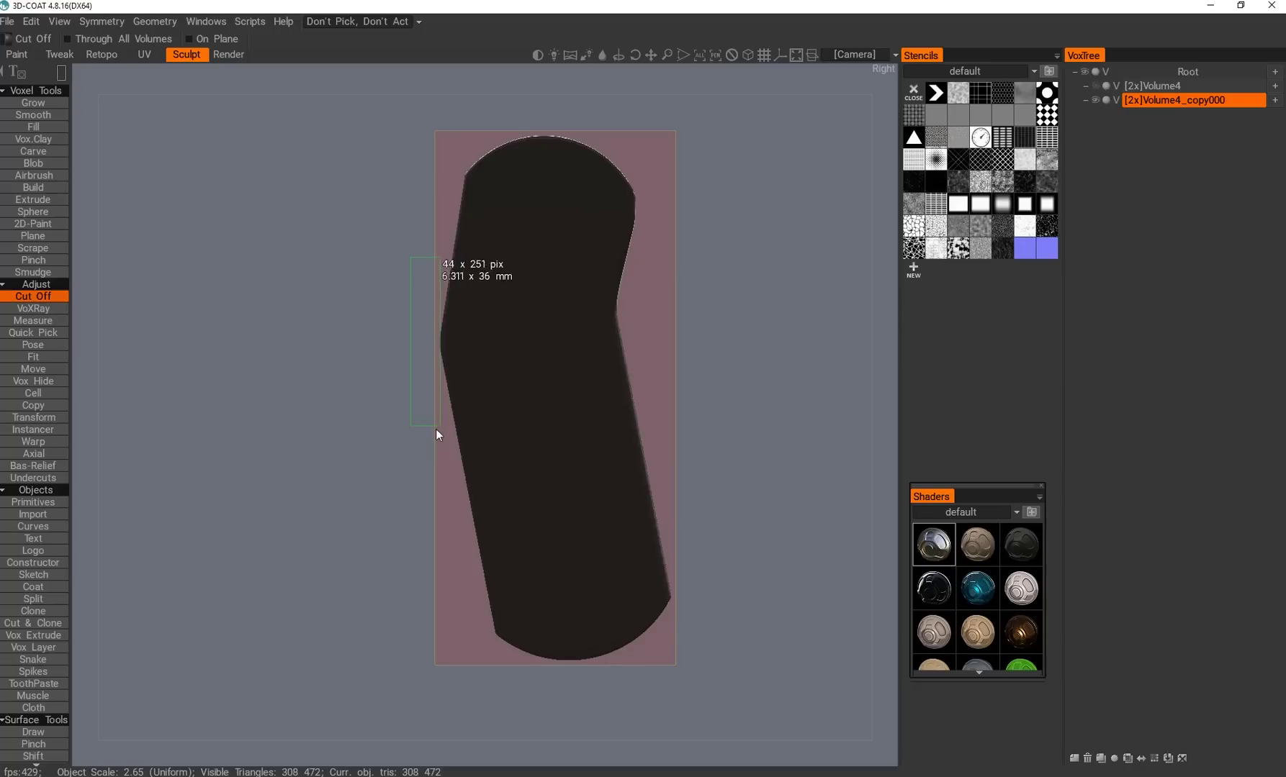
left_click_drag(593, 191, 627, 307)
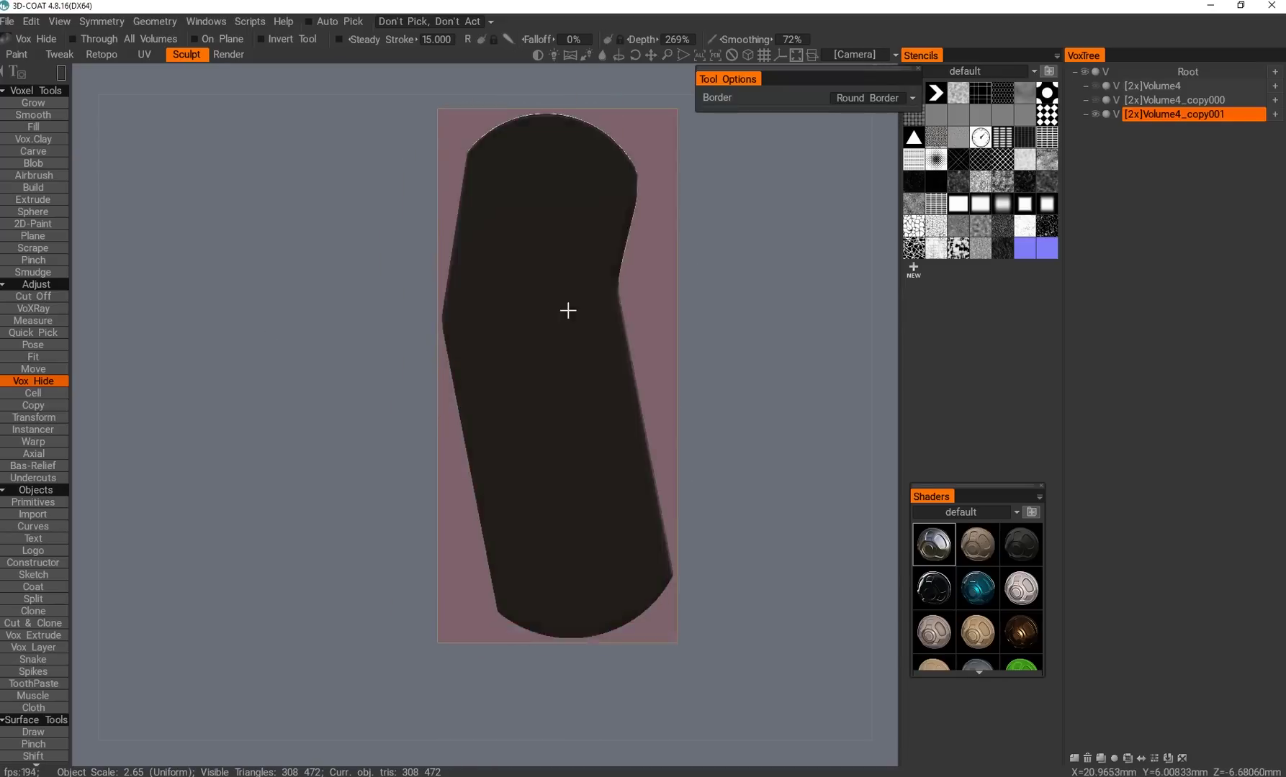
Trim the limb's protruding outer side and its inner edge with polygonal Vox Hide regions.
left_click_drag(597, 224, 626, 324)
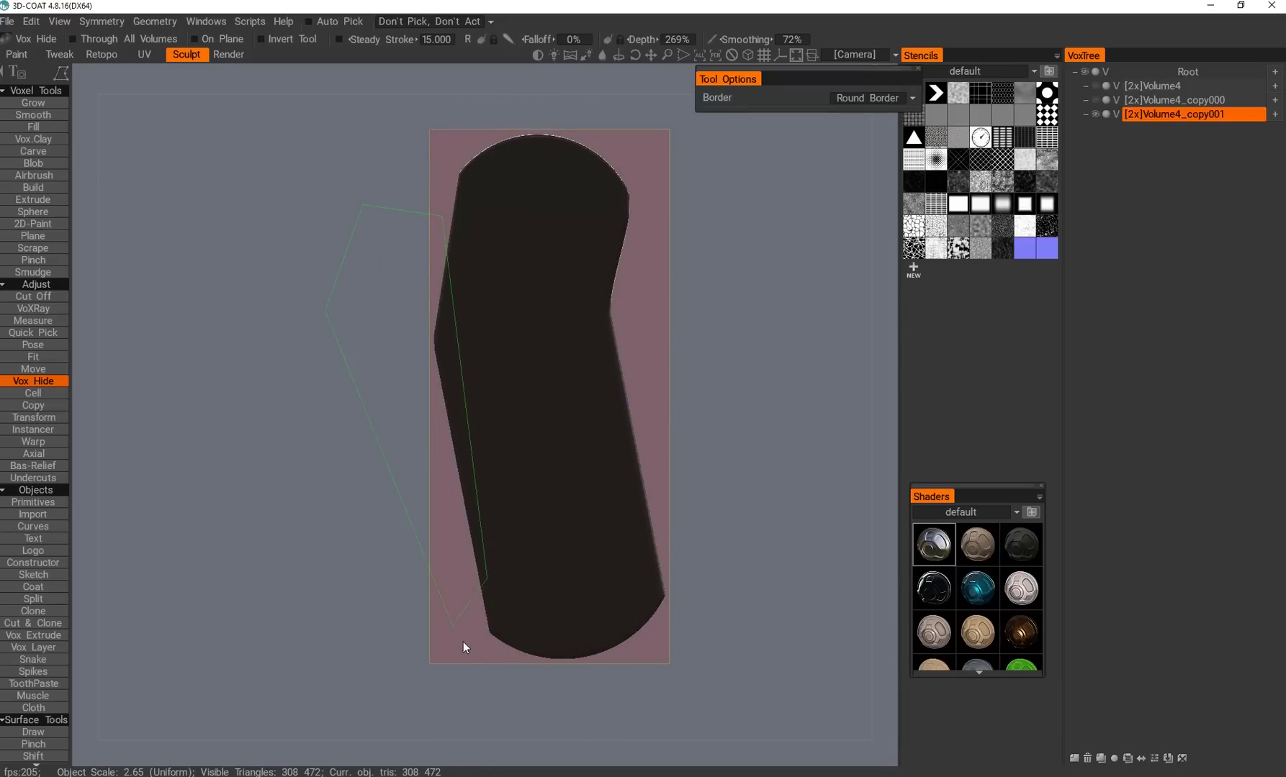
left_click(468, 646)
left_click(645, 199)
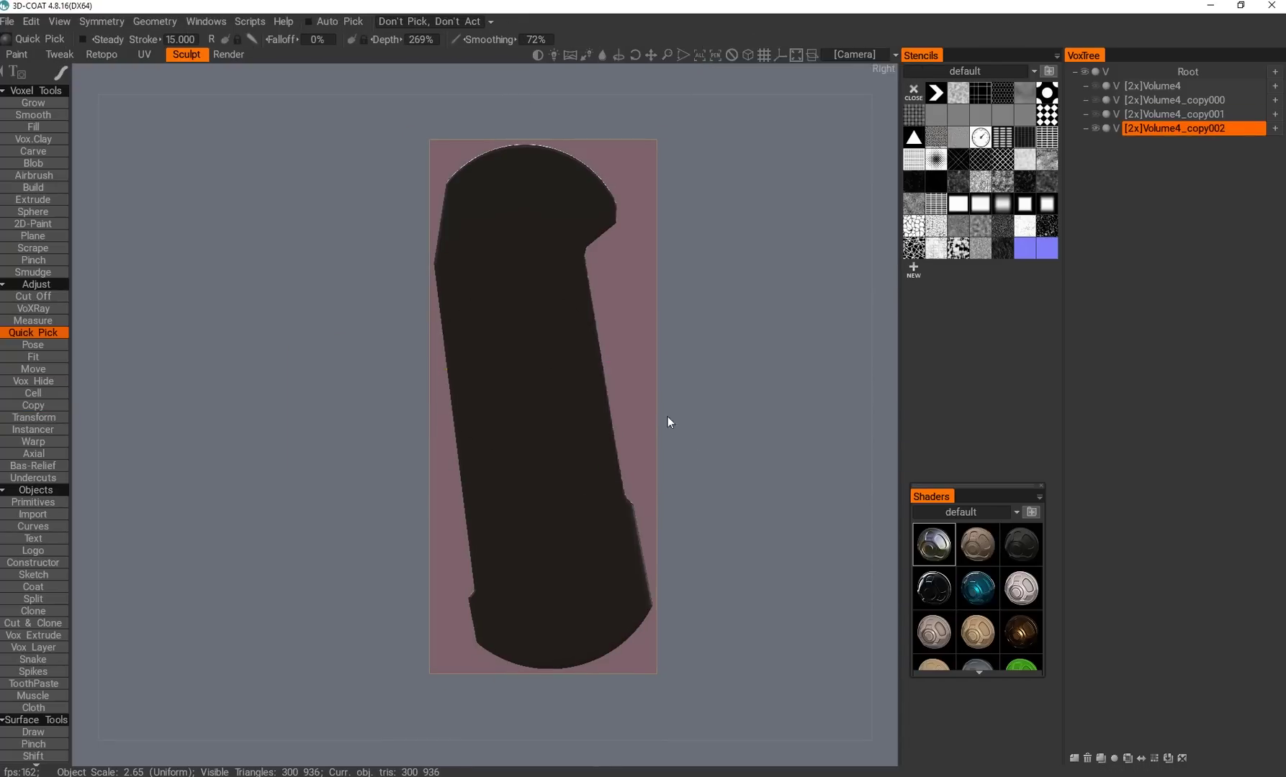
Undo the volume duplication and cut the limb's inner edge back further with a polygonal Vox Hide region.
left_click_drag(667, 418, 633, 471)
key("ctrl+z")
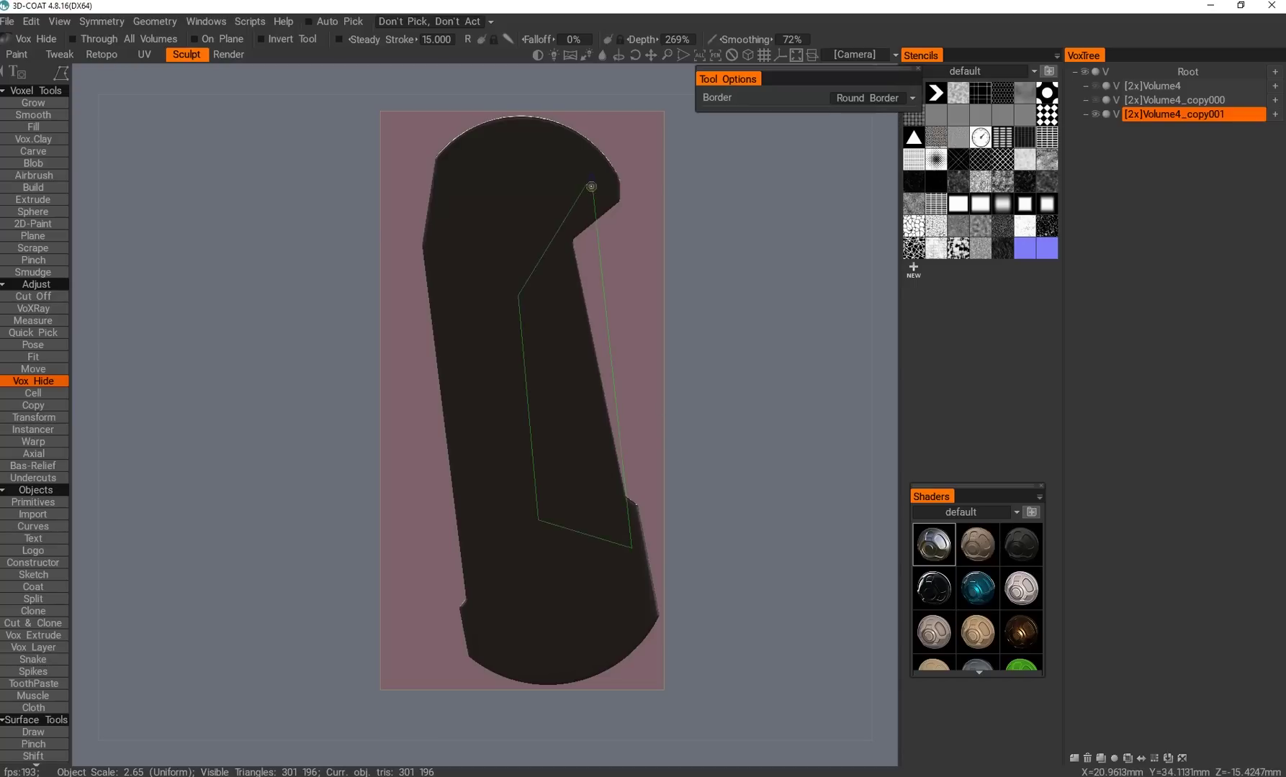
left_click(591, 186)
left_click(676, 448)
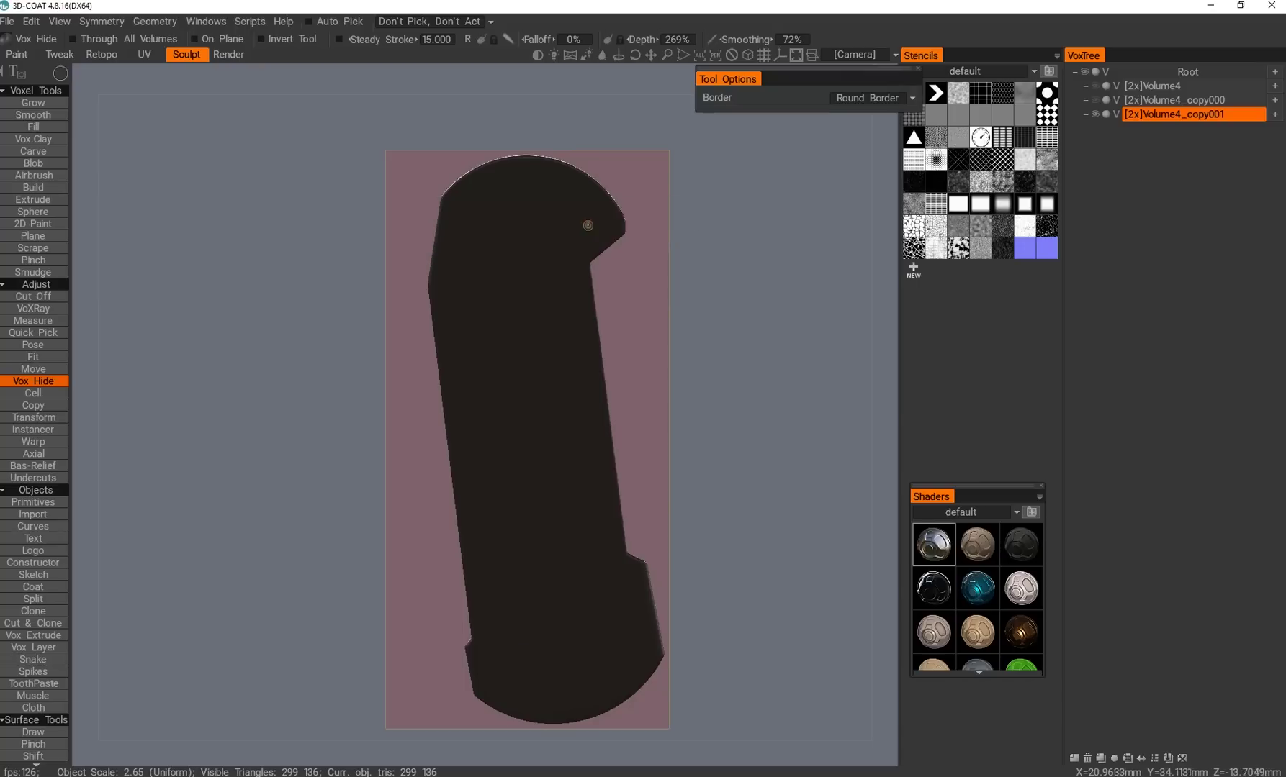
Punch a small circular hole through the hook at the limb's upper inner end.
left_click_drag(594, 223, 611, 222)
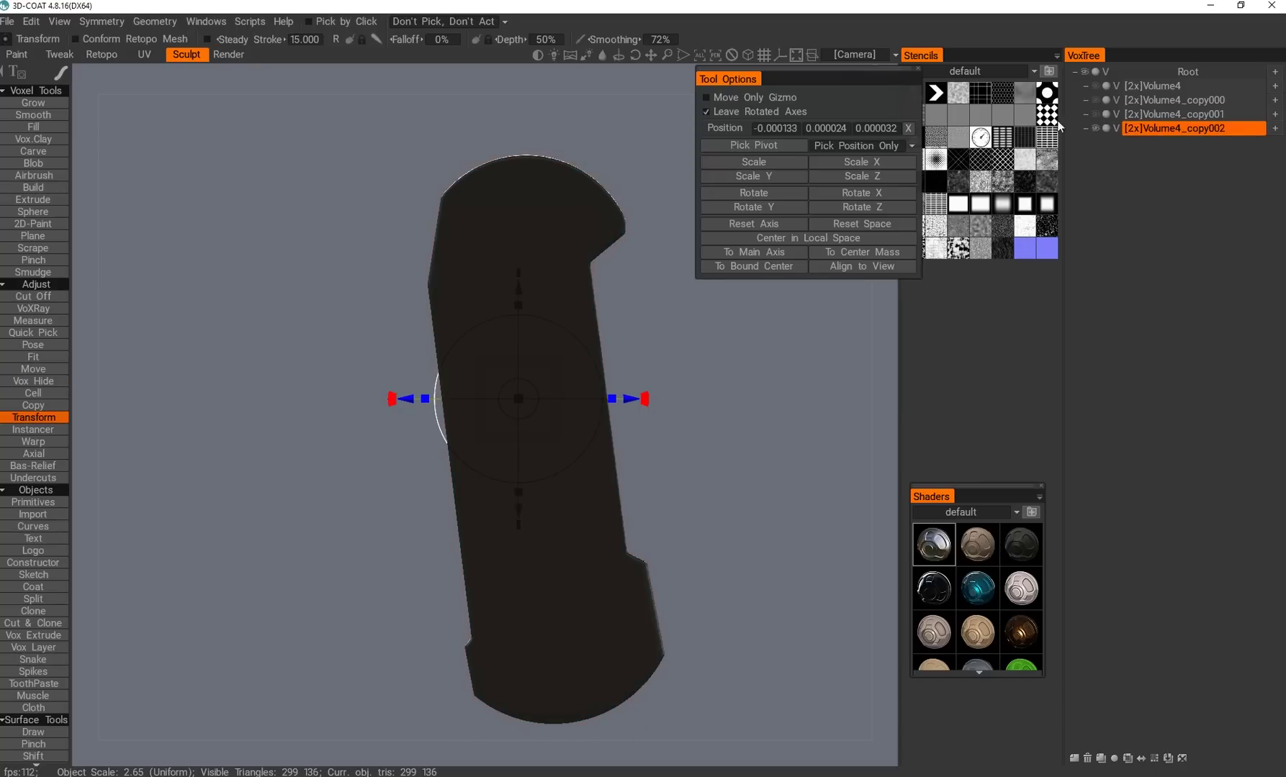
key("space")
left_click(709, 213)
left_click(593, 224)
Duplicate the volume and raise the copy's resolution to 4x.
key("t")
key("ctrl+r")
left_click(402, 468)
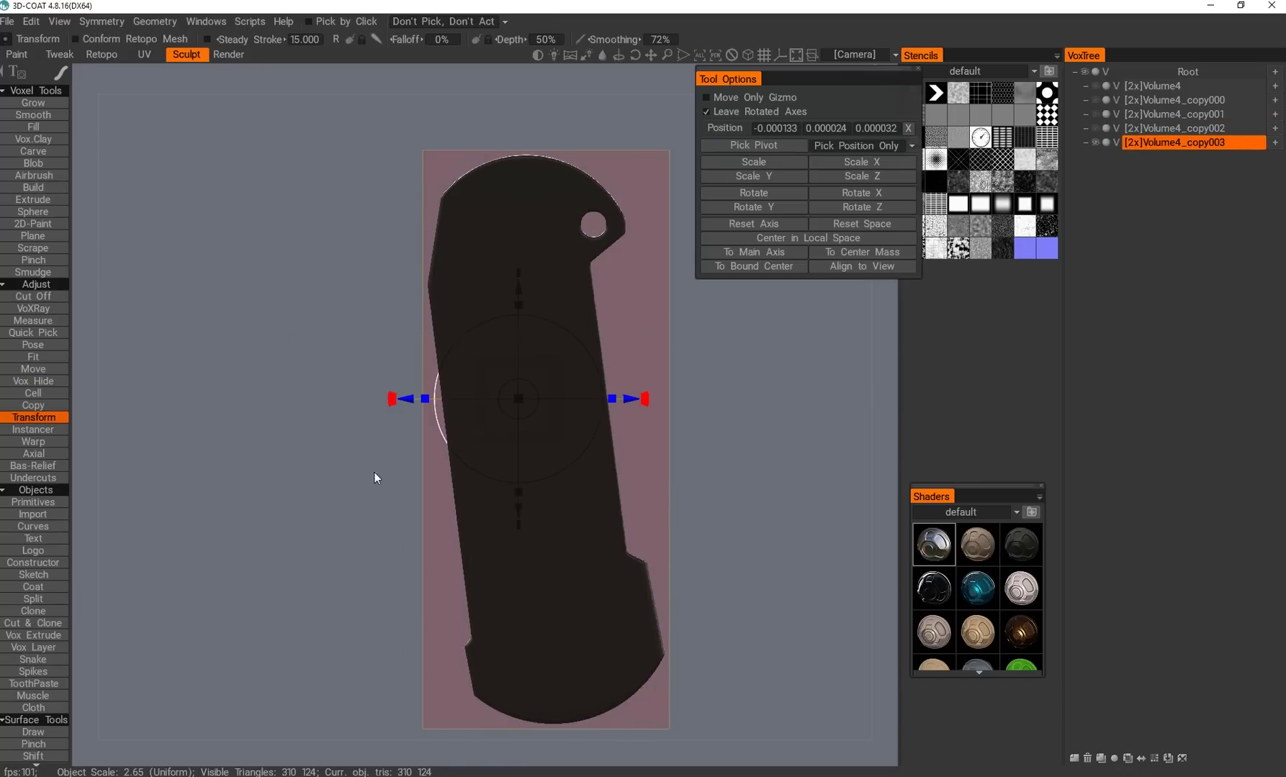
left_click_drag(379, 342, 415, 339)
Trim the limb's long outer edge with a polygonal Vox Hide region, leaving a small lug at the lower end.
key("space")
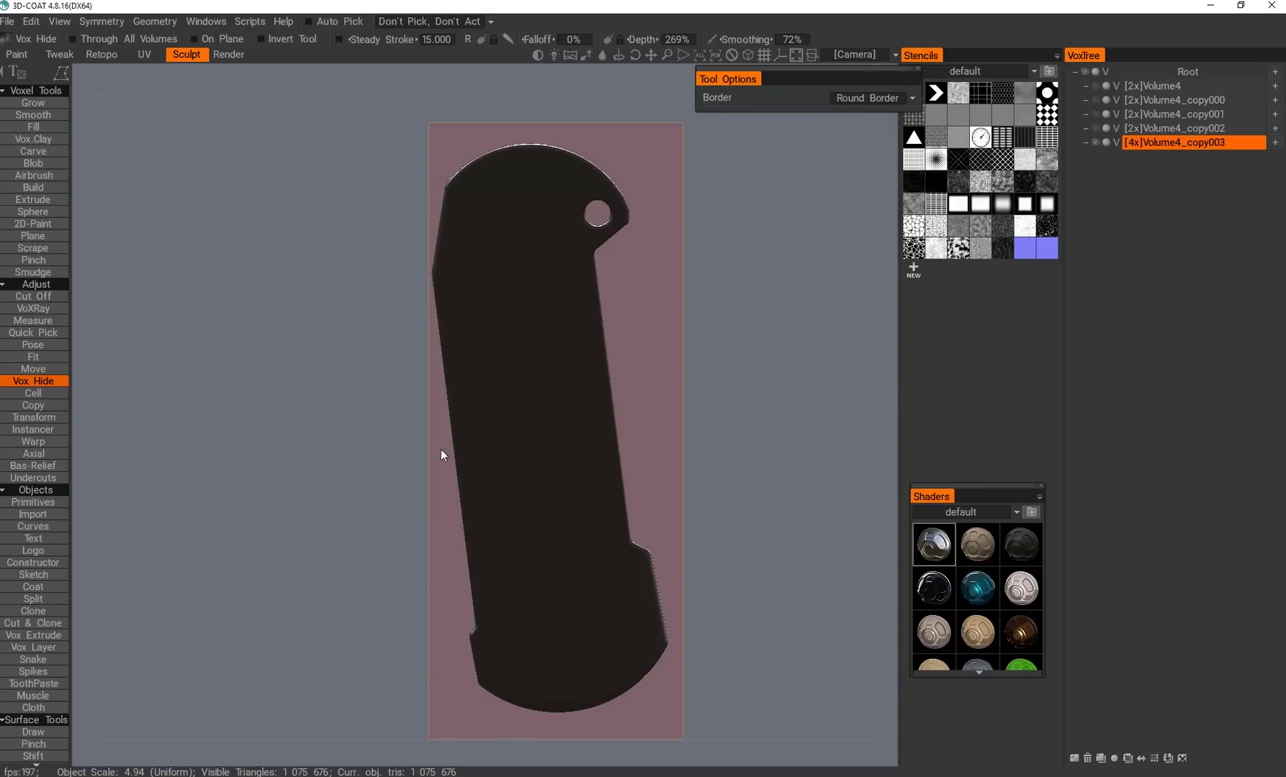
left_click(432, 455)
mouse_move(432, 455)
right_mouse_down()
mouse_move(413, 448)
mouse_move(412, 466)
right_mouse_up()
key("ctrl+z")
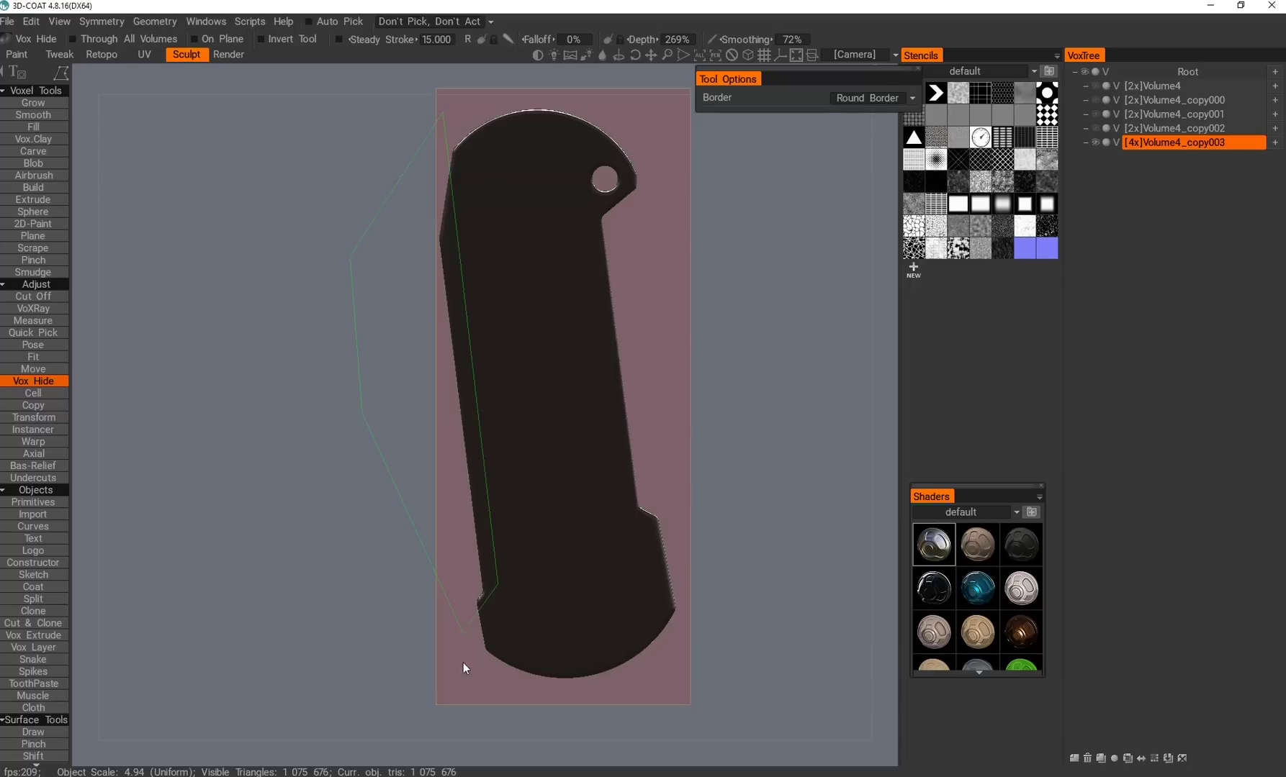
left_click(465, 627)
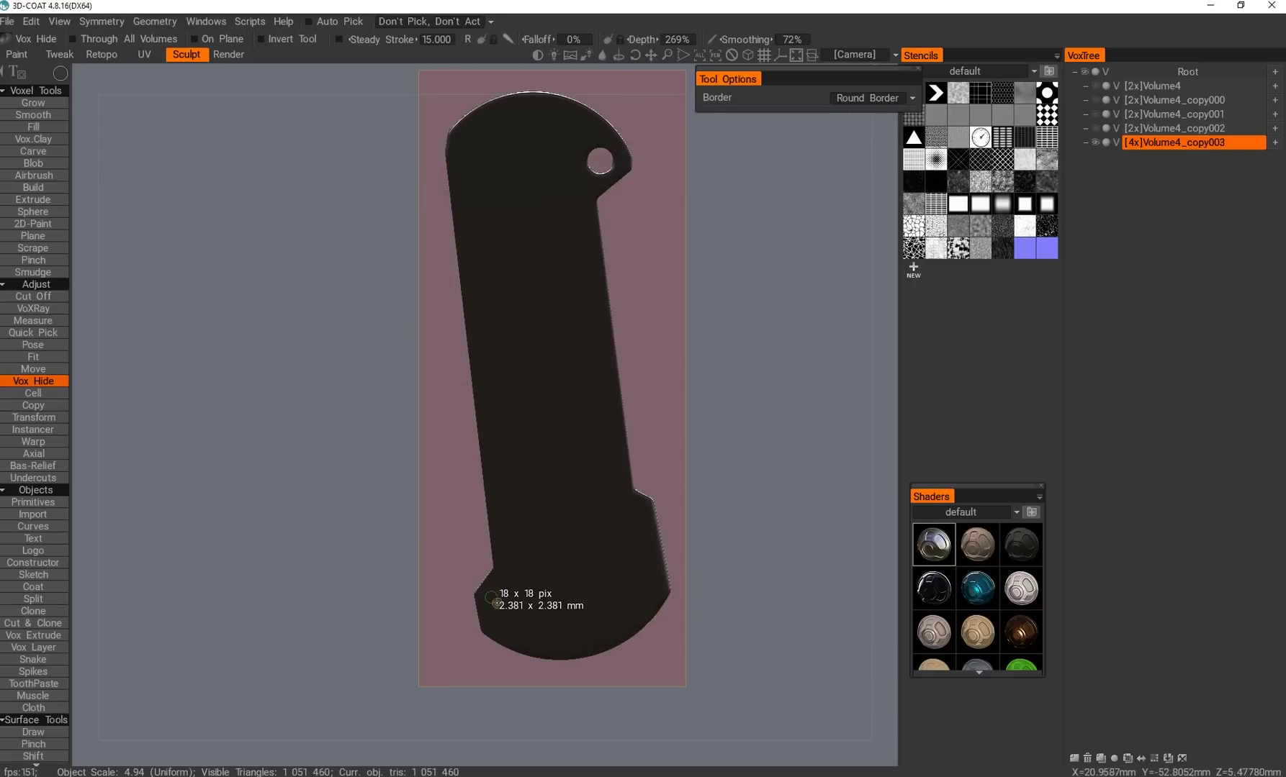
Punch two small circular holes through the lower outer lug and a hole about 20.3 mm wide through each end of the limb.
right_click_drag(495, 621, 487, 498)
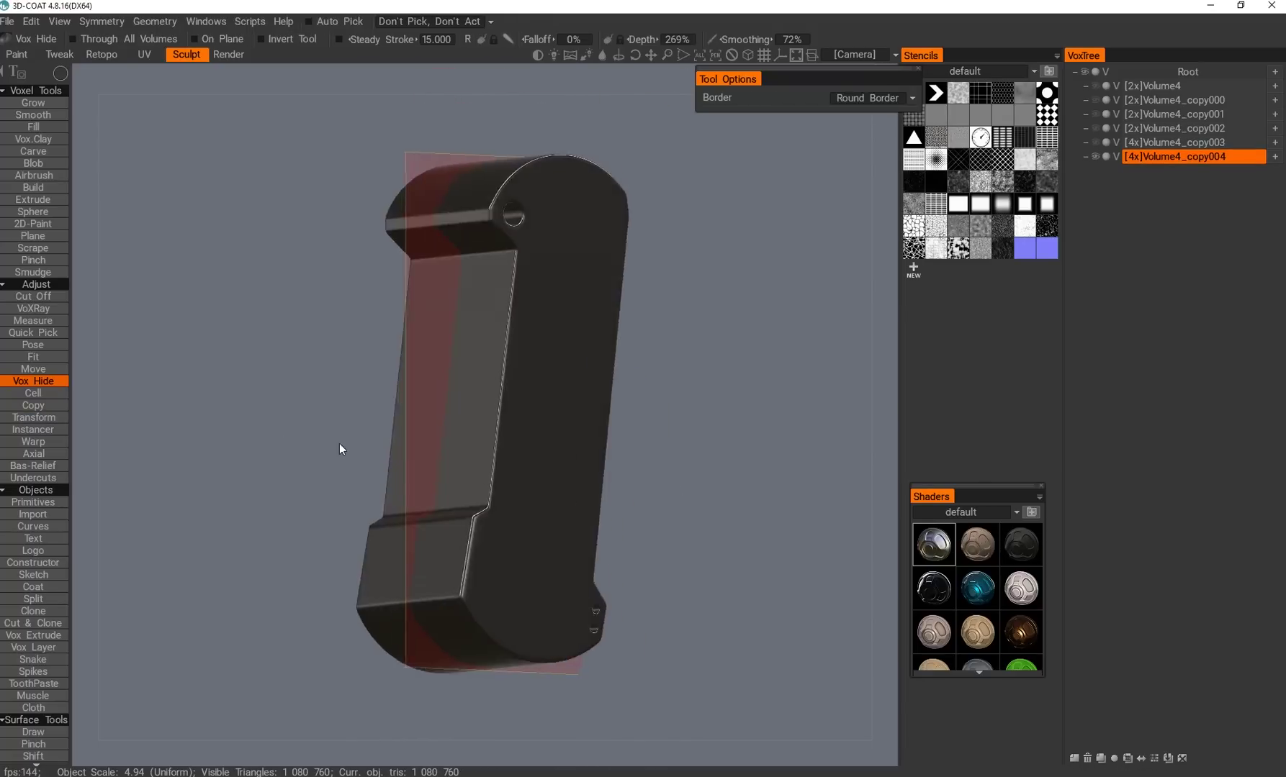
right_click_drag(340, 445, 544, 398)
left_click_drag(510, 231, 578, 285)
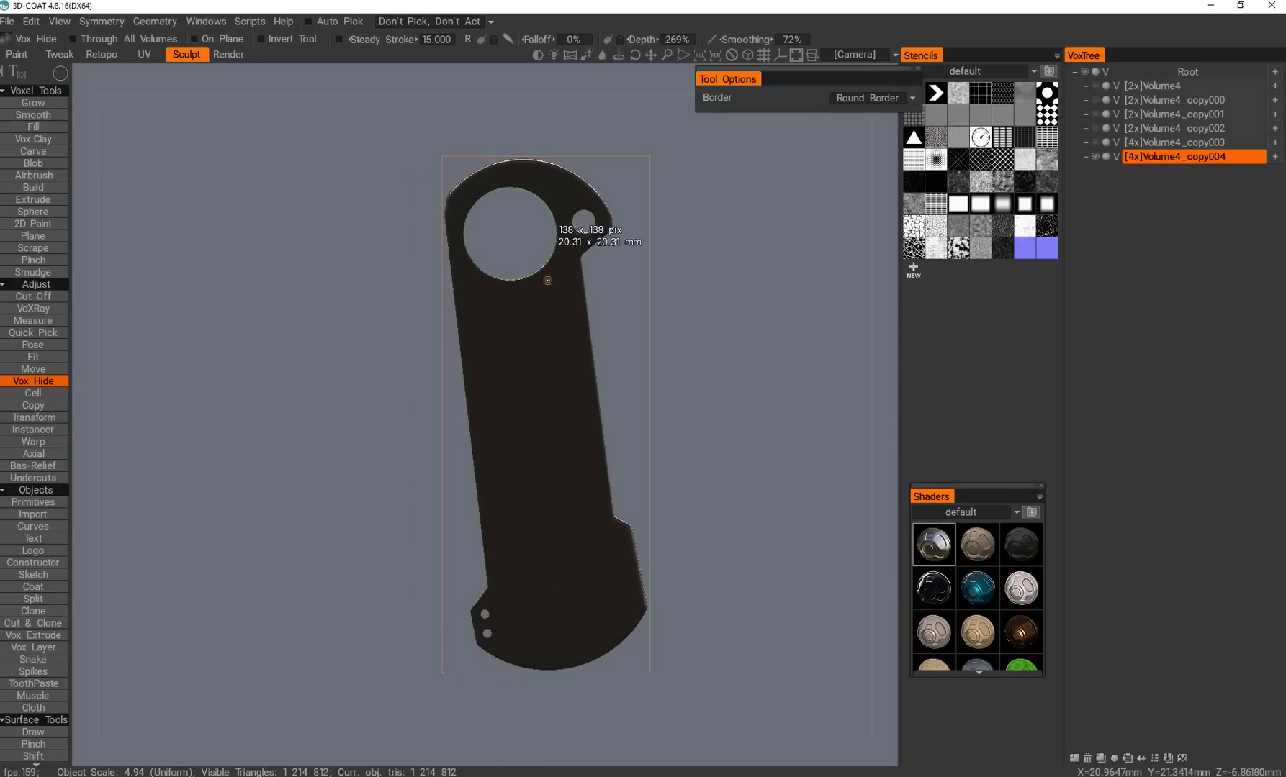
left_click_drag(596, 643, 597, 643)
Try to cut a narrow slanted slot through the raised lower step, parallel to its inner edge.
key("space")
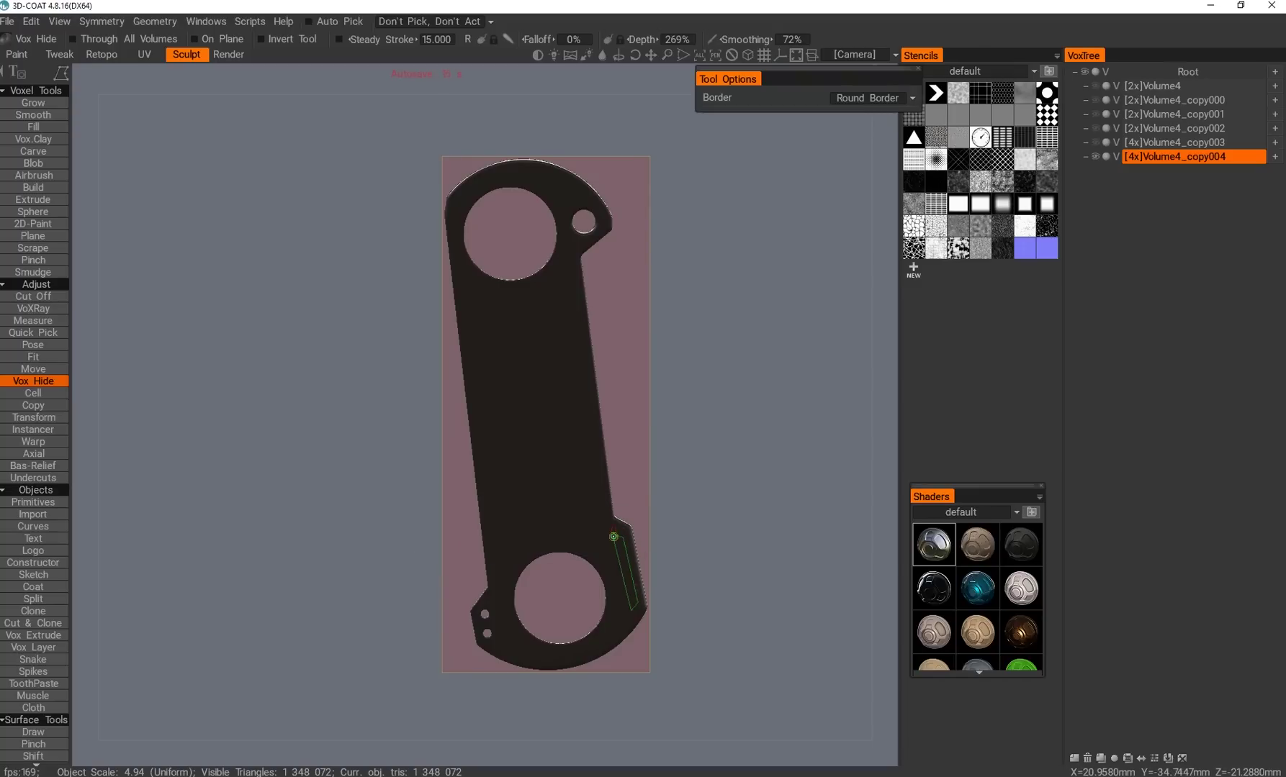
left_click(614, 537)
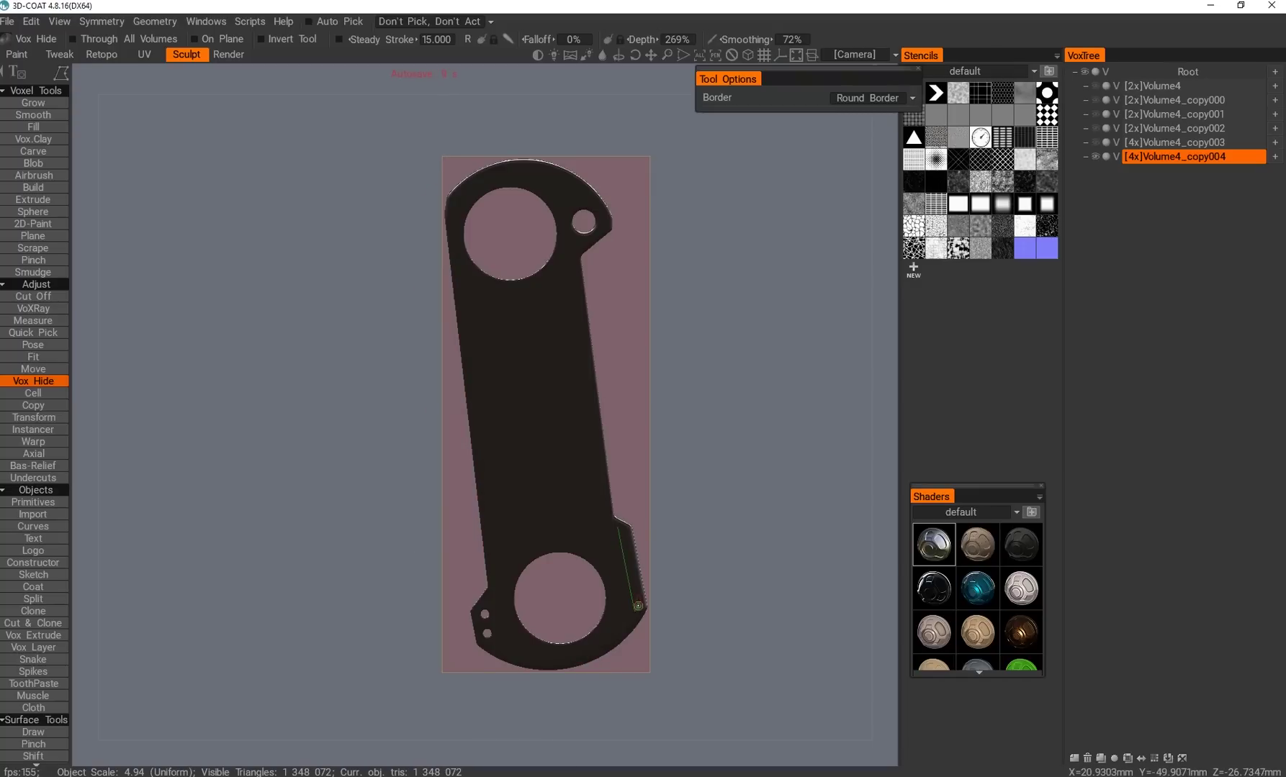
scroll(648, 554, "up", 2)
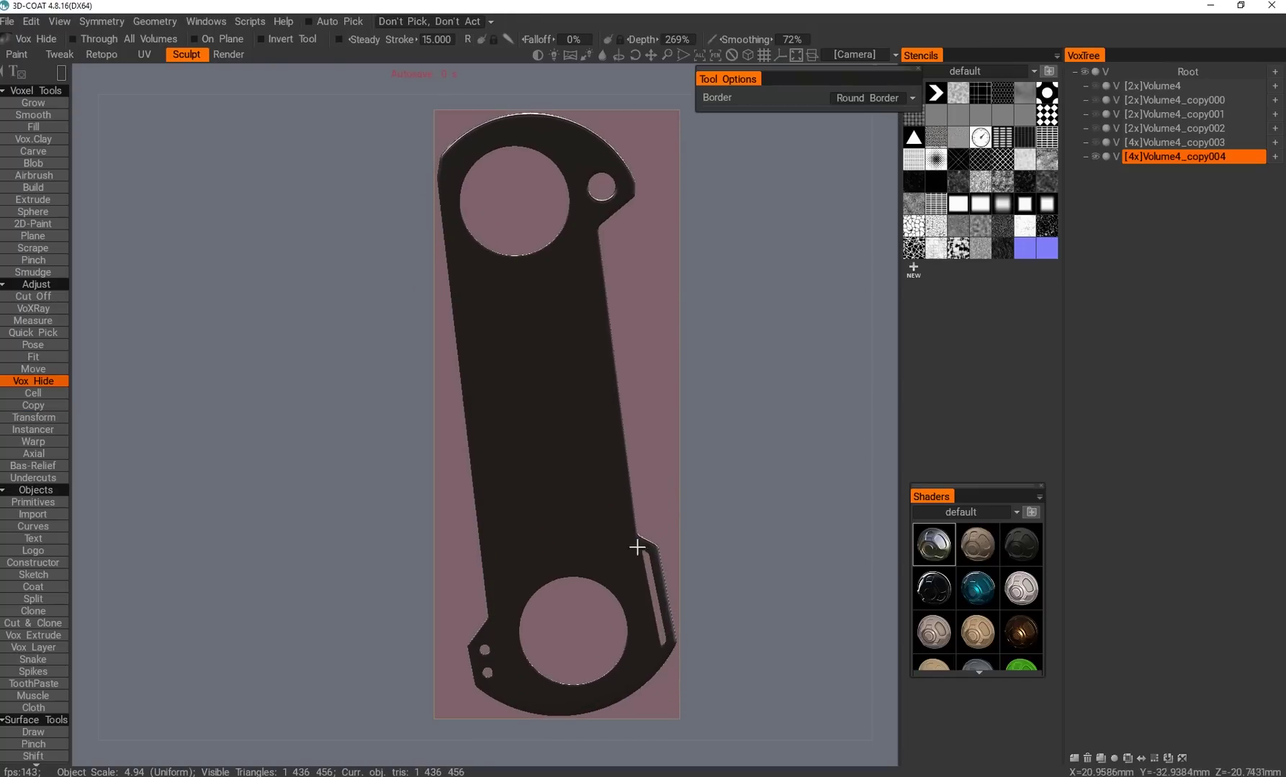
Duplicate the volume and carve a symmetric chamfered recess lengthwise into the limb's outer side.
middle_click_drag(613, 523, 440, 470)
left_click_drag(441, 470, 556, 597)
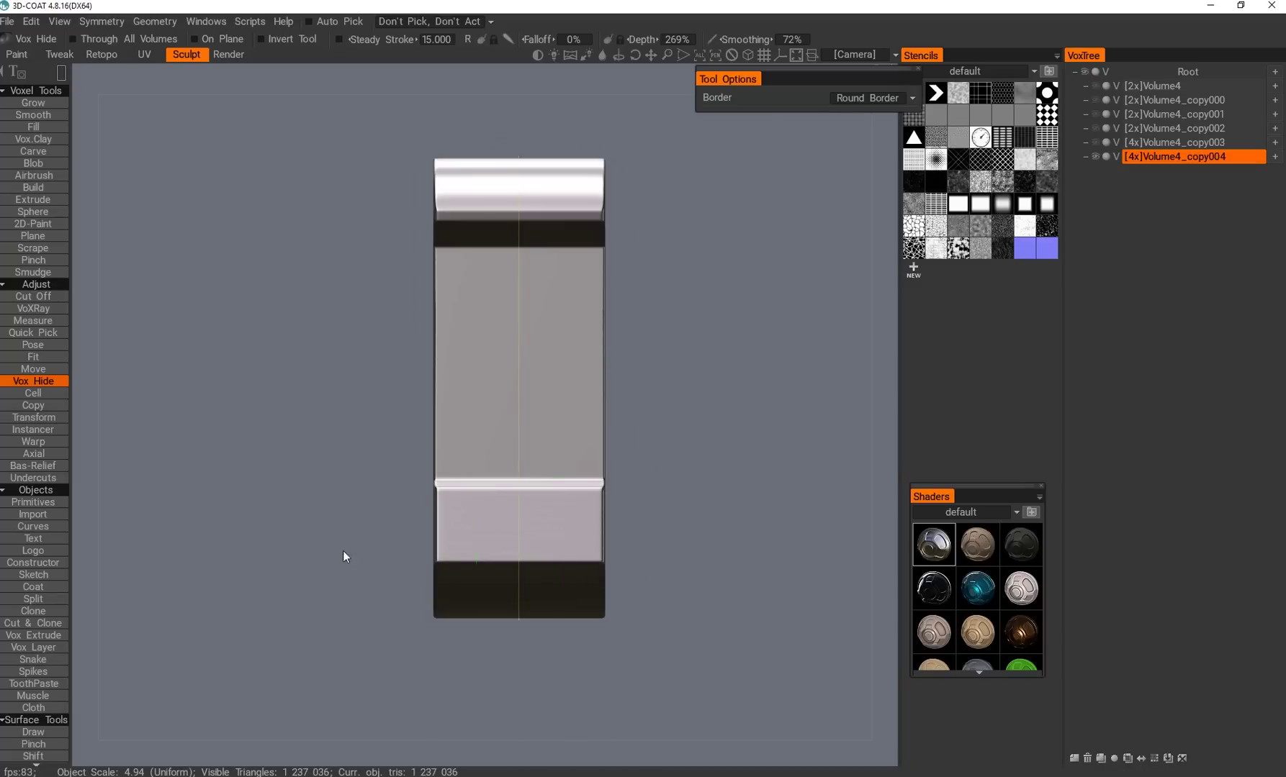
middle_click_drag(331, 552, 493, 297)
key("ctrl+d")
key("h")
left_click_drag(464, 298, 556, 333)
mouse_move(482, 395)
middle_mouse_down()
mouse_move(488, 590)
mouse_move(744, 351)
mouse_move(445, 478)
mouse_move(520, 370)
mouse_move(477, 424)
mouse_move(491, 433)
mouse_move(480, 325)
mouse_move(491, 514)
mouse_move(416, 459)
mouse_move(488, 459)
mouse_move(511, 273)
mouse_move(384, 574)
mouse_move(460, 488)
mouse_move(316, 416)
mouse_move(486, 492)
mouse_move(492, 323)
middle_mouse_up()
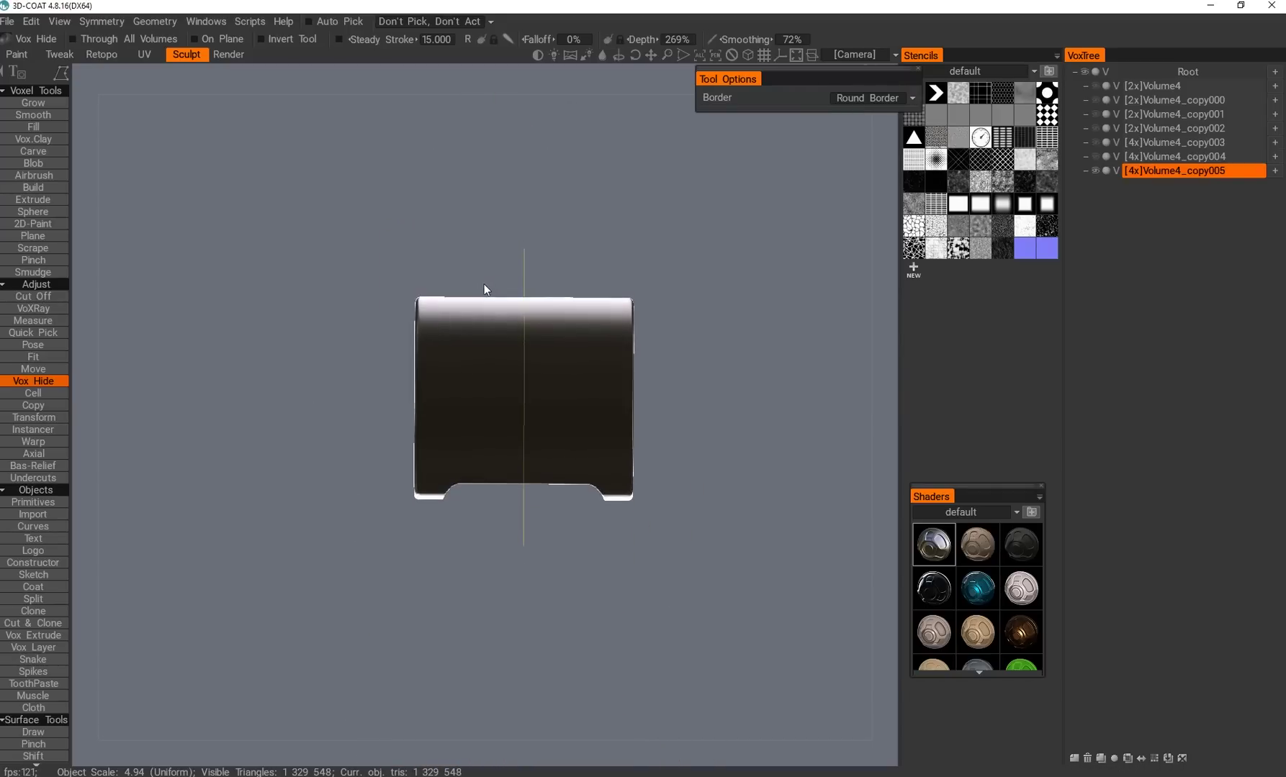
Carve a centred, symmetric recess lengthwise into the limb's inner side, working from its lower end.
left_click_drag(445, 273, 595, 308)
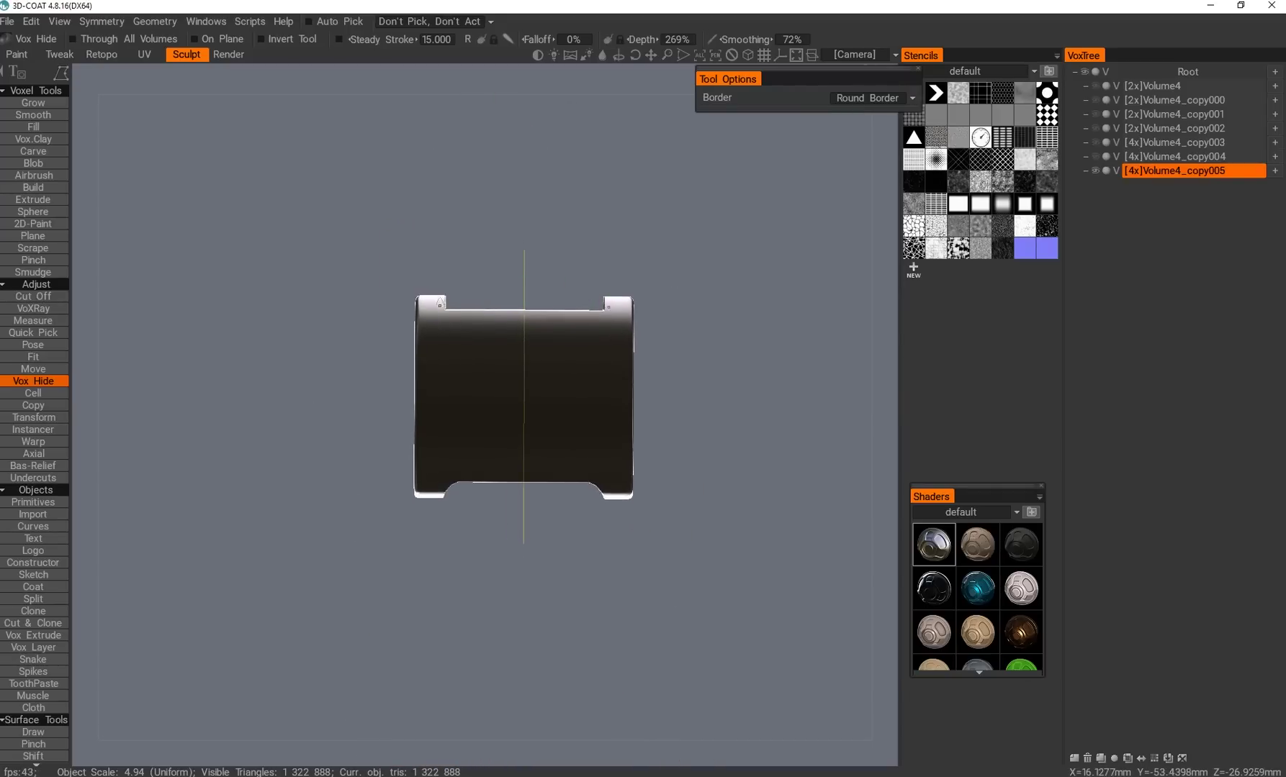
middle_click_drag(441, 309, 477, 284)
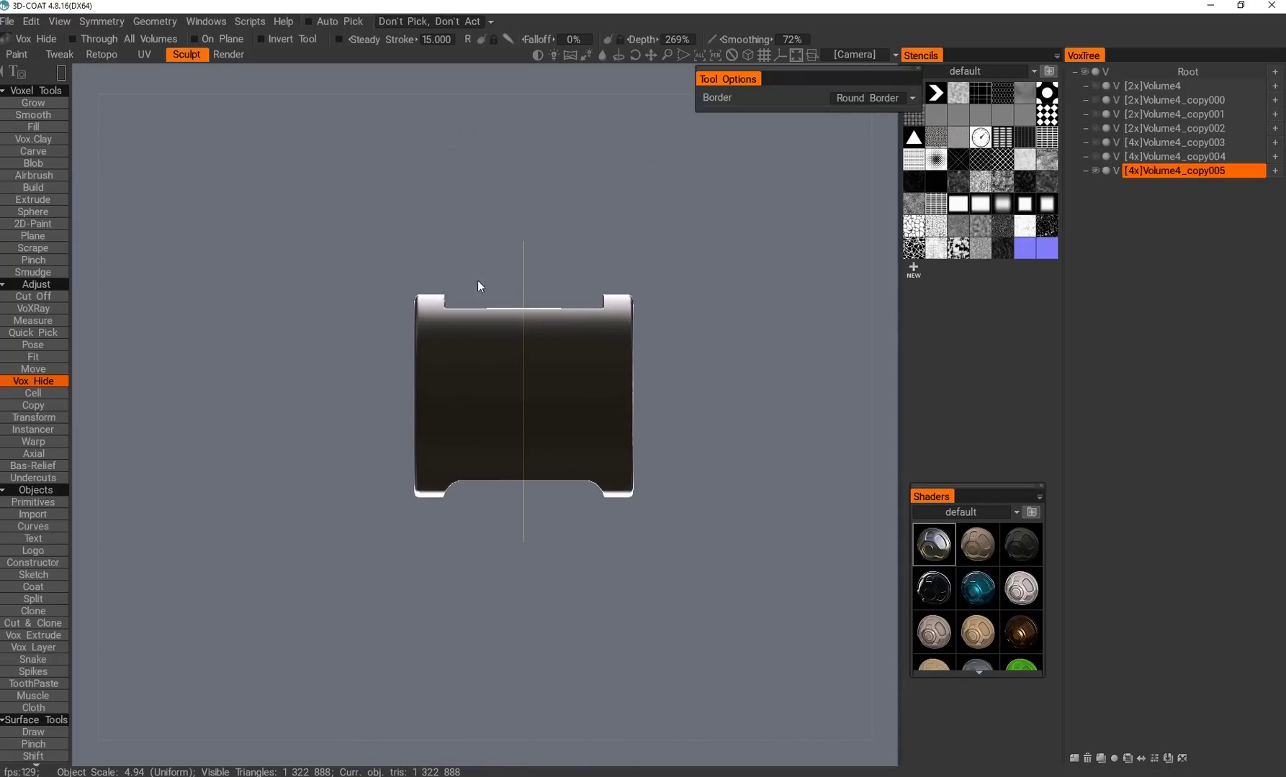
left_click_drag(440, 277, 551, 317)
middle_click_drag(551, 317, 479, 282)
left_click_drag(438, 274, 548, 318)
Try to block out symmetric channels around a central panel in the upper outer recess.
middle_click_drag(453, 313, 560, 418)
left_click_drag(560, 418, 560, 418)
middle_click_drag(560, 419, 578, 394)
left_click_drag(578, 395, 626, 411)
middle_click_drag(626, 412, 524, 412)
left_click_drag(523, 412, 523, 411)
middle_click_drag(523, 412, 407, 465)
middle_click_drag(408, 210, 617, 475)
middle_click_drag(726, 450, 504, 468)
middle_click_drag(401, 310, 642, 367)
key("Return")
Try to shape a panel with angled corners below the rectangular pocket in the outer recess.
middle_click_drag(545, 283, 422, 295, "shift")
left_click_drag(408, 292, 441, 262)
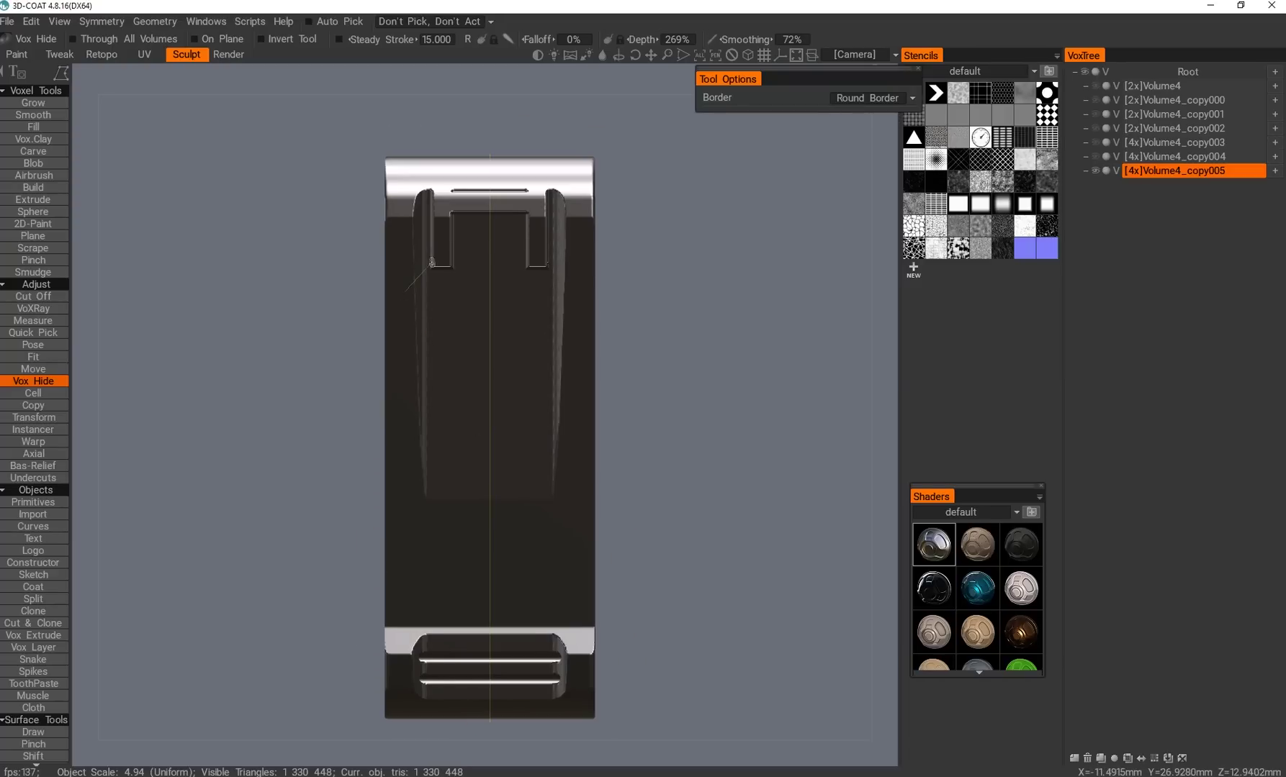
mouse_move(355, 400)
middle_mouse_down()
mouse_move(307, 389)
mouse_move(403, 360)
mouse_move(727, 330)
mouse_move(354, 381)
middle_mouse_up()
middle_click_drag(312, 513, 389, 401, "shift")
middle_click_drag(386, 476, 433, 451, "shift")
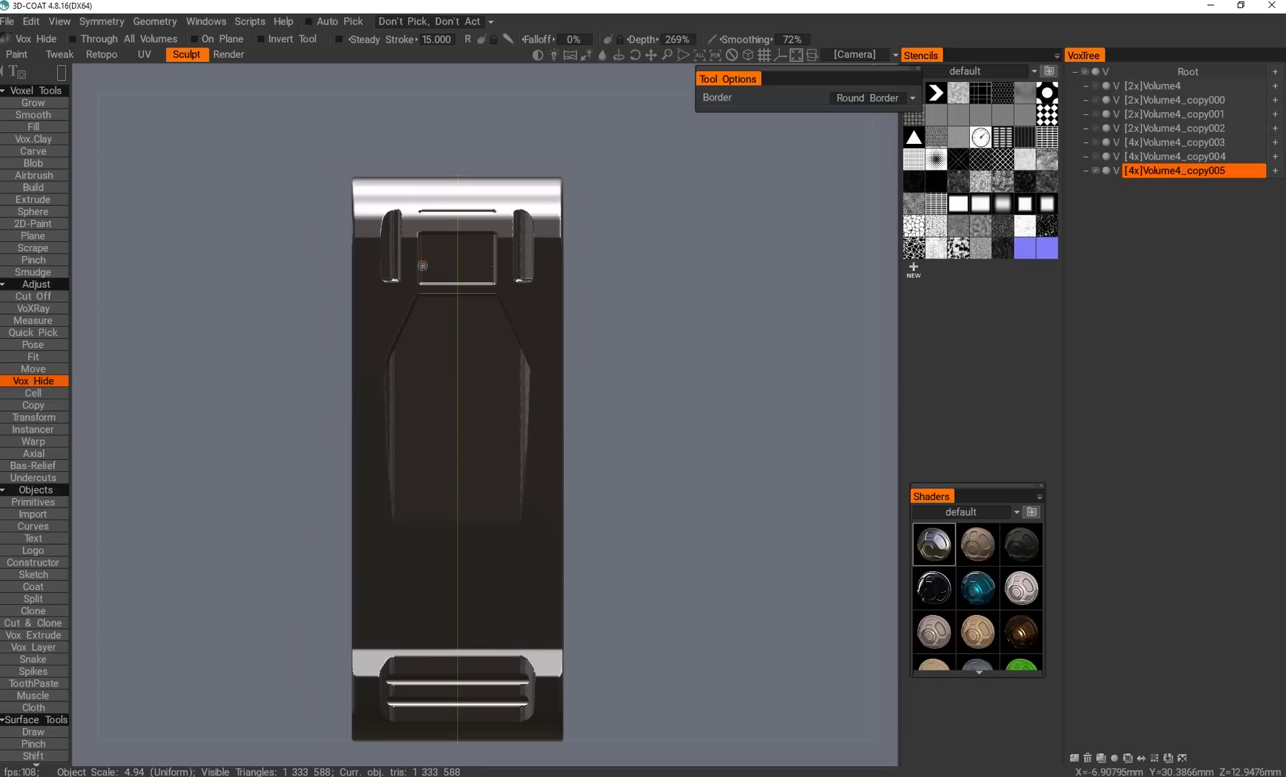
Carve a symmetric recess with chamfered sides across the upper hook and the lower step on the inner side.
middle_click_drag(381, 247, 556, 375)
left_click_drag(512, 408, 512, 408)
middle_click_drag(512, 409, 385, 444)
left_click_drag(407, 599, 407, 599)
middle_click_drag(407, 599, 383, 414)
left_click(437, 408)
mouse_move(518, 436)
middle_mouse_down()
mouse_move(540, 459)
mouse_move(530, 437)
middle_mouse_up()
middle_click_drag(716, 318, 457, 278, "shift")
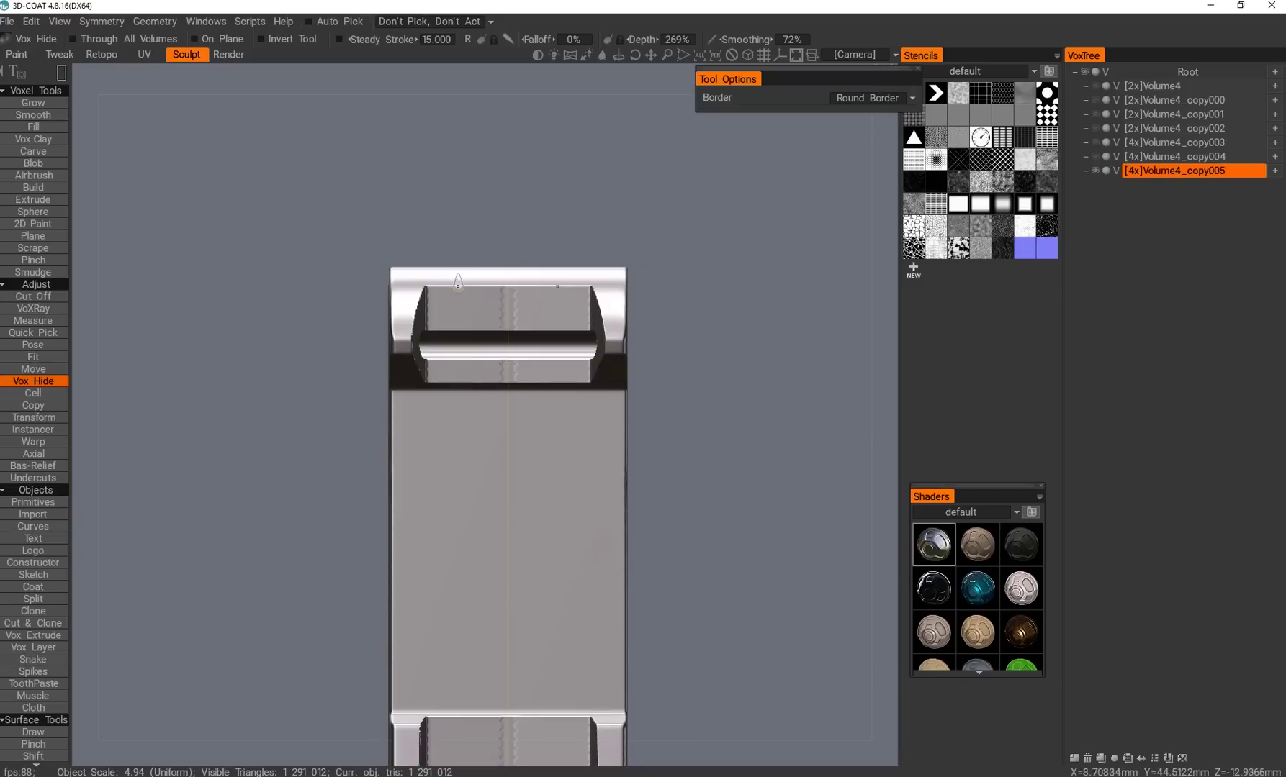
Divide the recesses in the hook, step and lug with two symmetric lengthwise ribs.
middle_click_drag(617, 326, 405, 569)
scroll(417, 583, "up", 4)
mouse_move(513, 597)
middle_mouse_down()
mouse_move(547, 612)
mouse_move(508, 622)
mouse_move(331, 571)
mouse_move(486, 612)
mouse_move(468, 541)
mouse_move(531, 611)
mouse_move(315, 611)
mouse_move(667, 550)
middle_mouse_up()
scroll(666, 551, "down", 4)
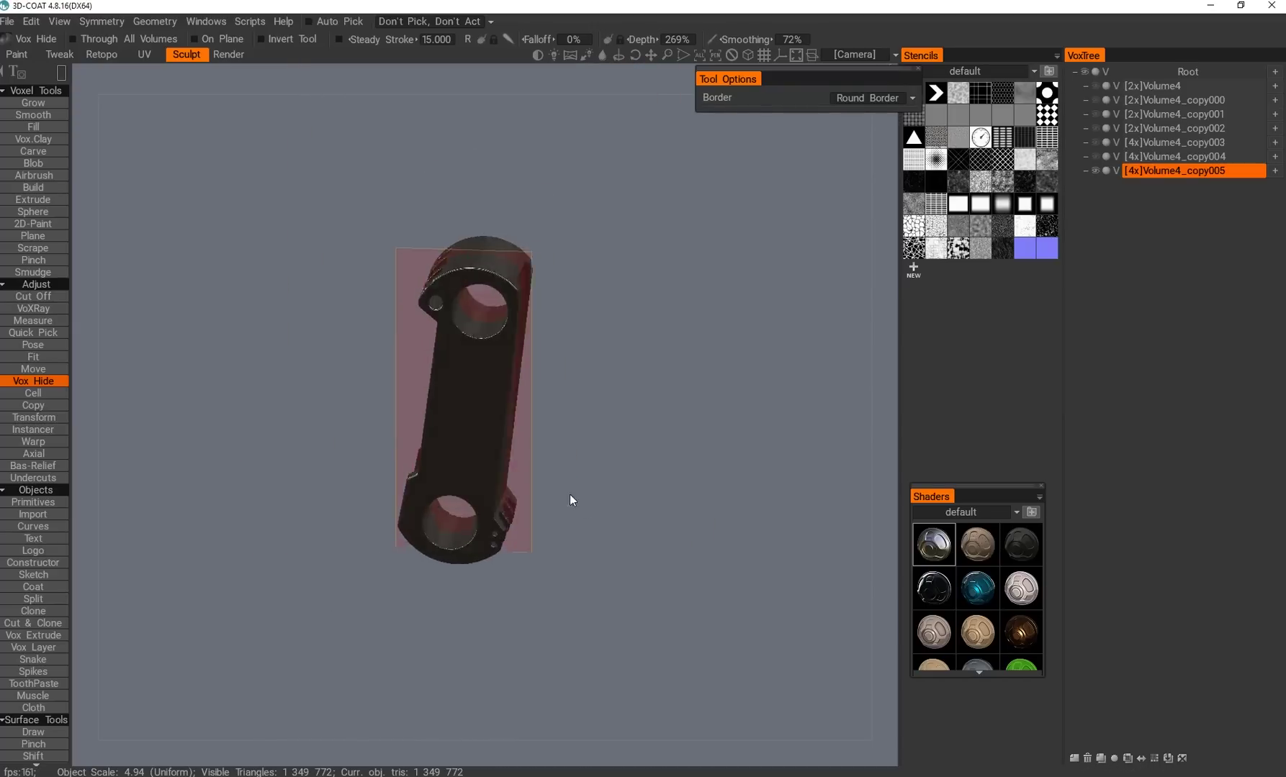
middle_click_drag(522, 475, 504, 451)
scroll(496, 490, "up", 3)
Cut a narrow slanted slot along the lower step's inner edge with a polygonal Vox Hide region.
key("space")
left_click_drag(461, 479, 470, 567)
middle_click_drag(471, 566, 432, 525)
scroll(409, 499, "down", 3)
middle_click_drag(484, 279, 459, 511)
scroll(475, 431, "up", 3)
scroll(461, 678, "down", 5)
scroll(460, 511, "up", 3)
key("space")
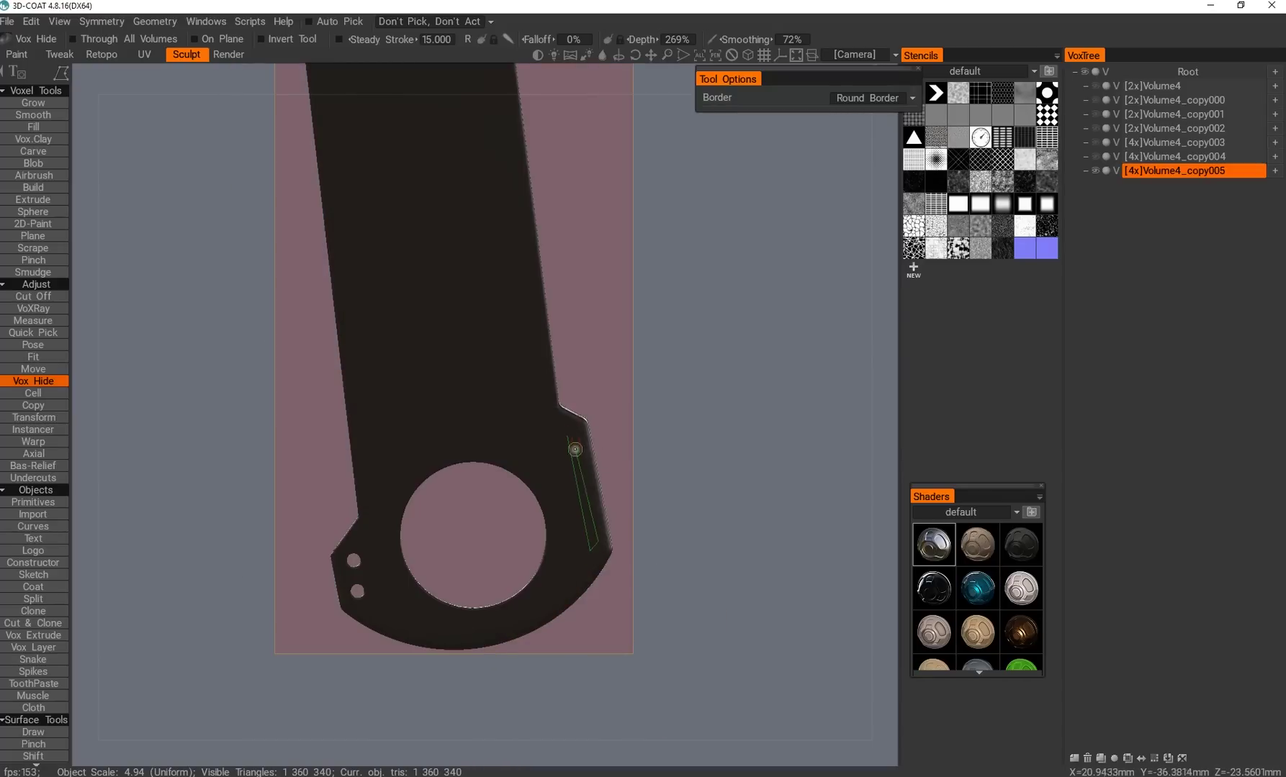
middle_click_drag(628, 455, 490, 450)
scroll(365, 566, "down", 5)
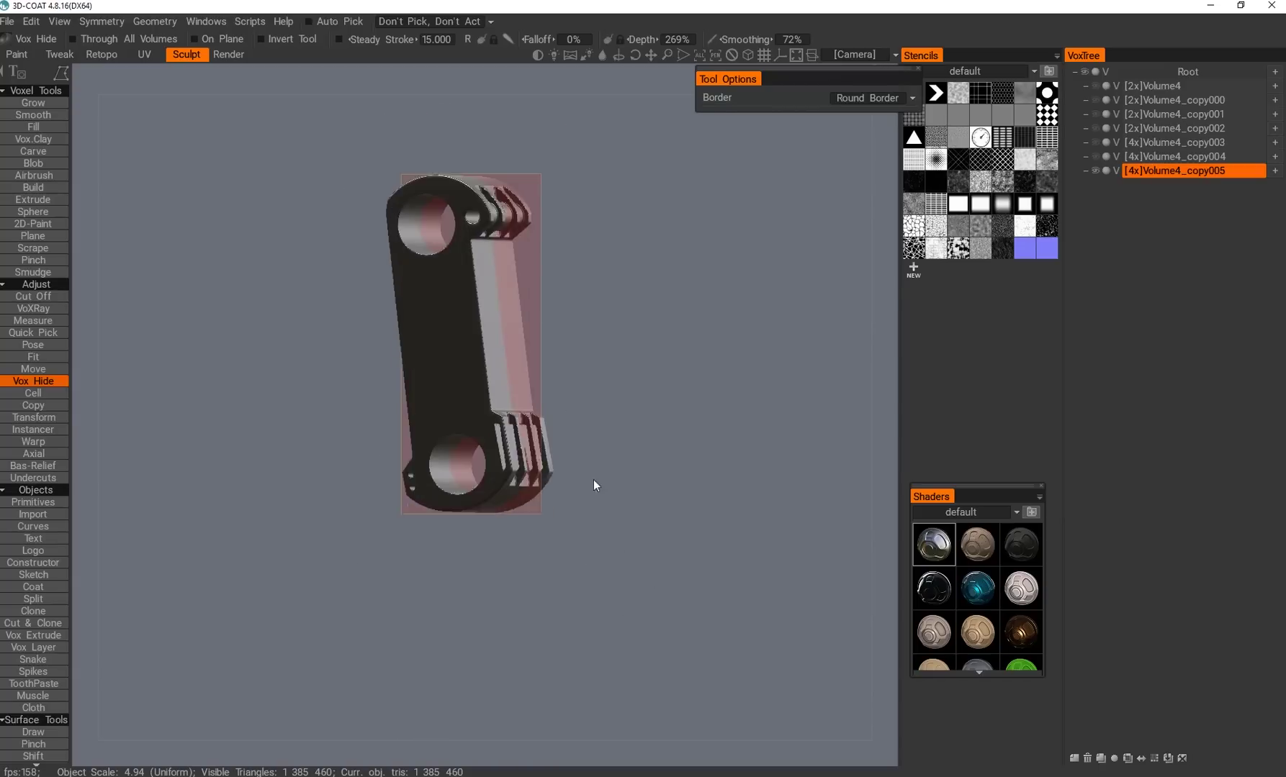
Narrow the lower step's two ribs with symmetric rectangular Vox Hide regions.
mouse_move(581, 483)
middle_mouse_down()
mouse_move(414, 416)
mouse_move(591, 506)
mouse_move(416, 534)
mouse_move(608, 511)
mouse_move(571, 459)
mouse_move(330, 465)
mouse_move(390, 499)
mouse_move(498, 437)
mouse_move(531, 530)
mouse_move(558, 462)
mouse_move(617, 428)
mouse_move(568, 461)
middle_mouse_up()
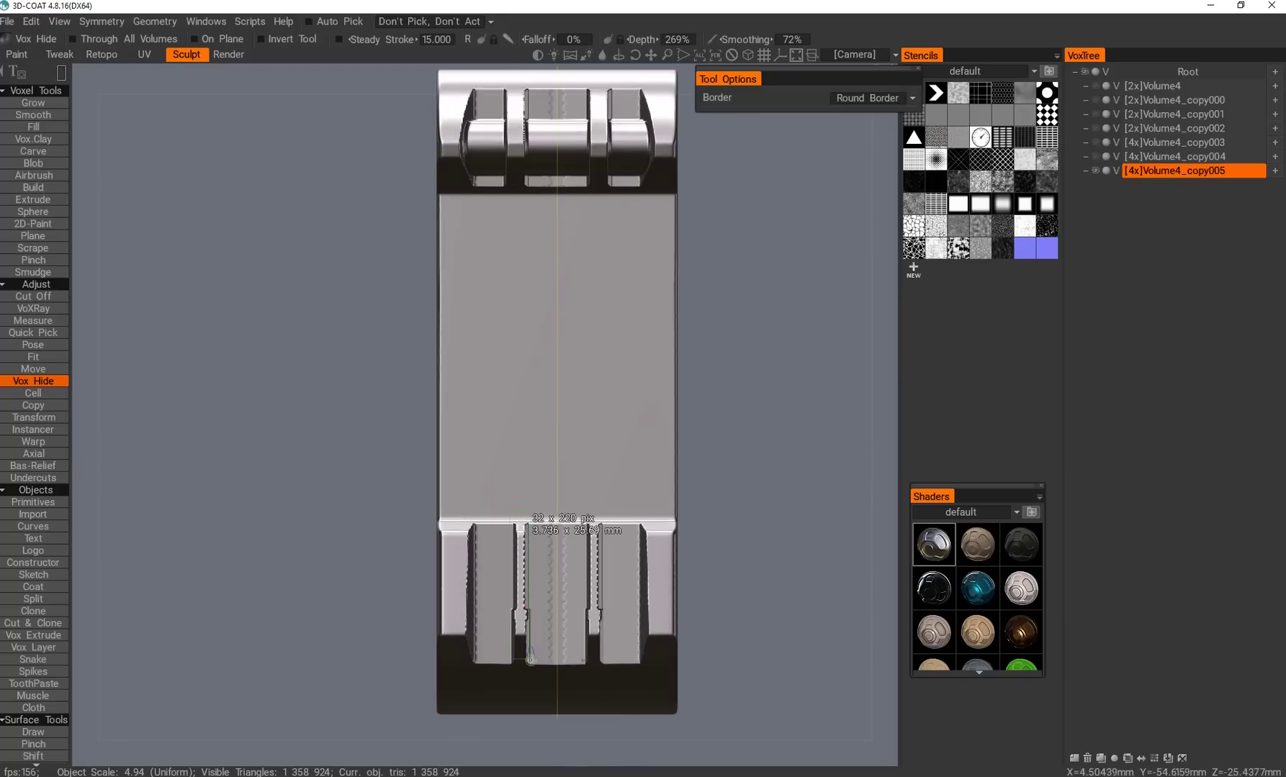
middle_click_drag(529, 678, 542, 347)
key("space")
left_click(490, 381)
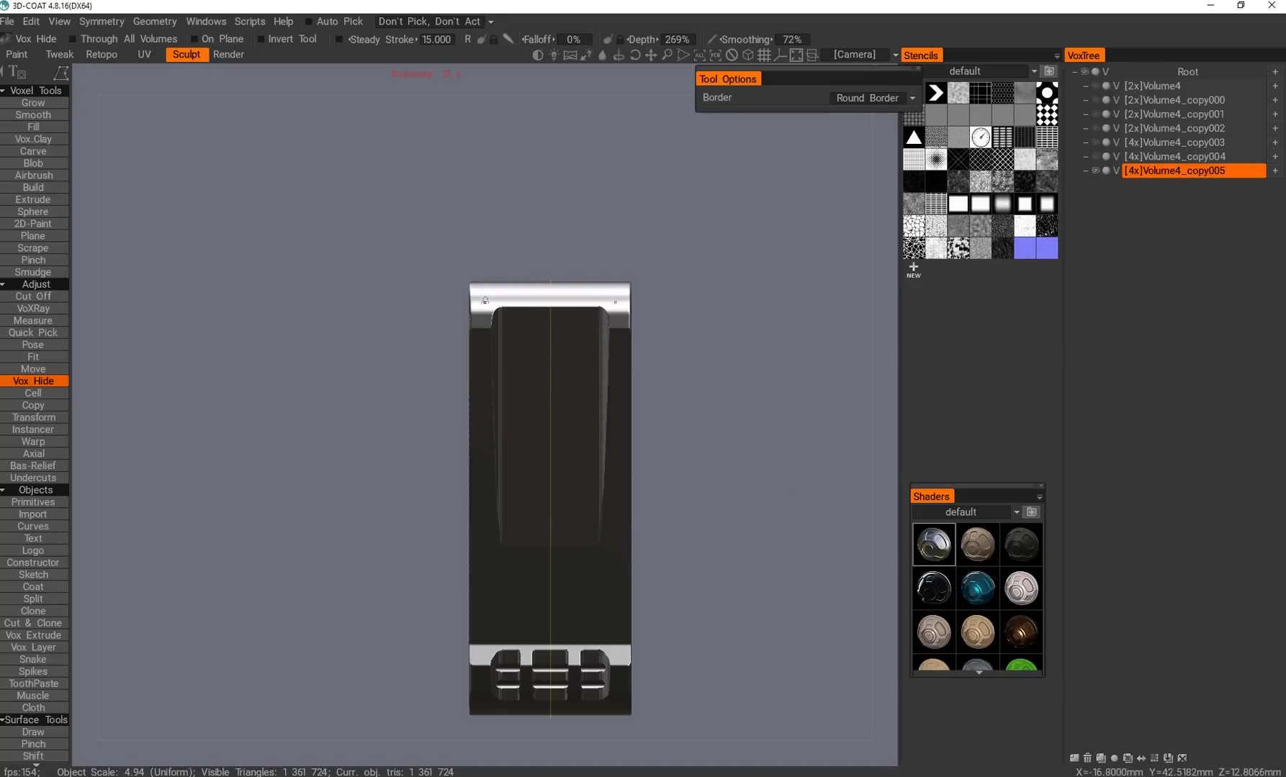
double_click(617, 562)
middle_click_drag(617, 561, 583, 558)
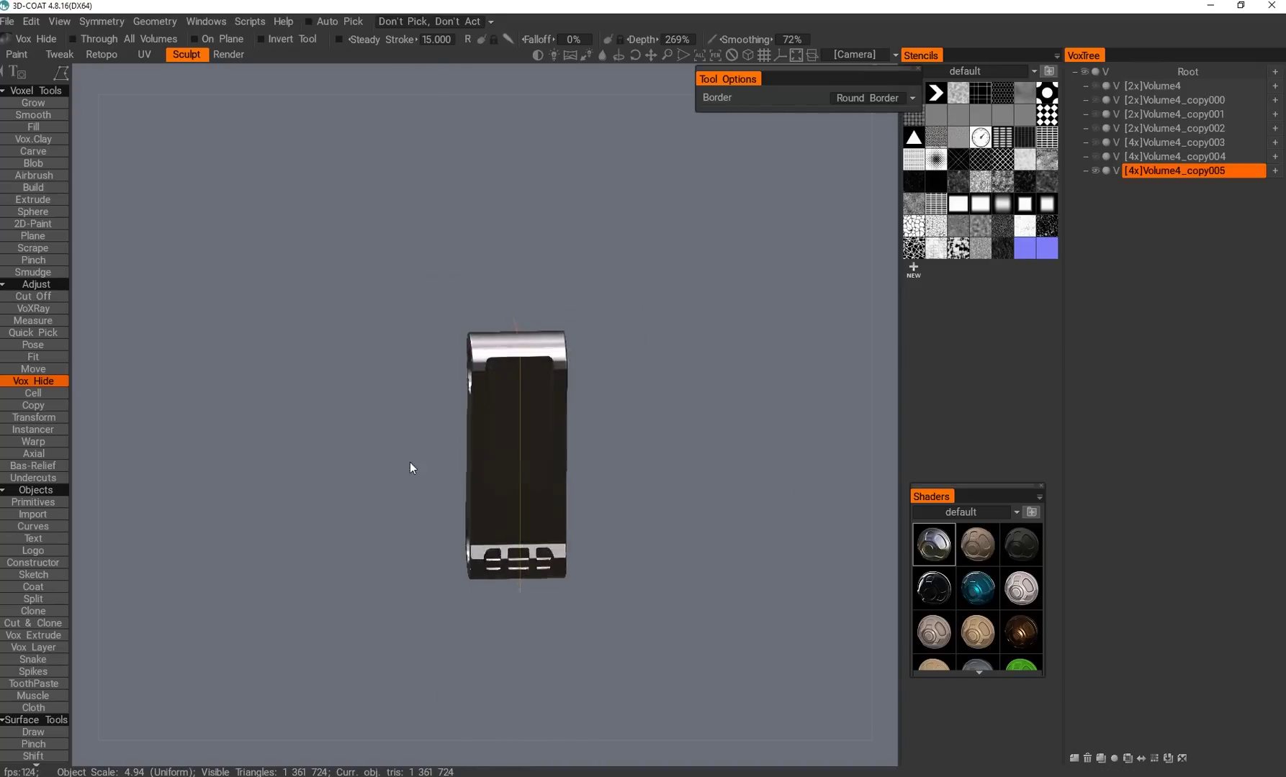
Duplicate the volume and carve symmetric rectangular regions into the limb's outer face.
key("ctrl+d")
key("space")
left_click_drag(502, 305, 558, 531)
middle_click_drag(504, 324, 578, 455)
key("space")
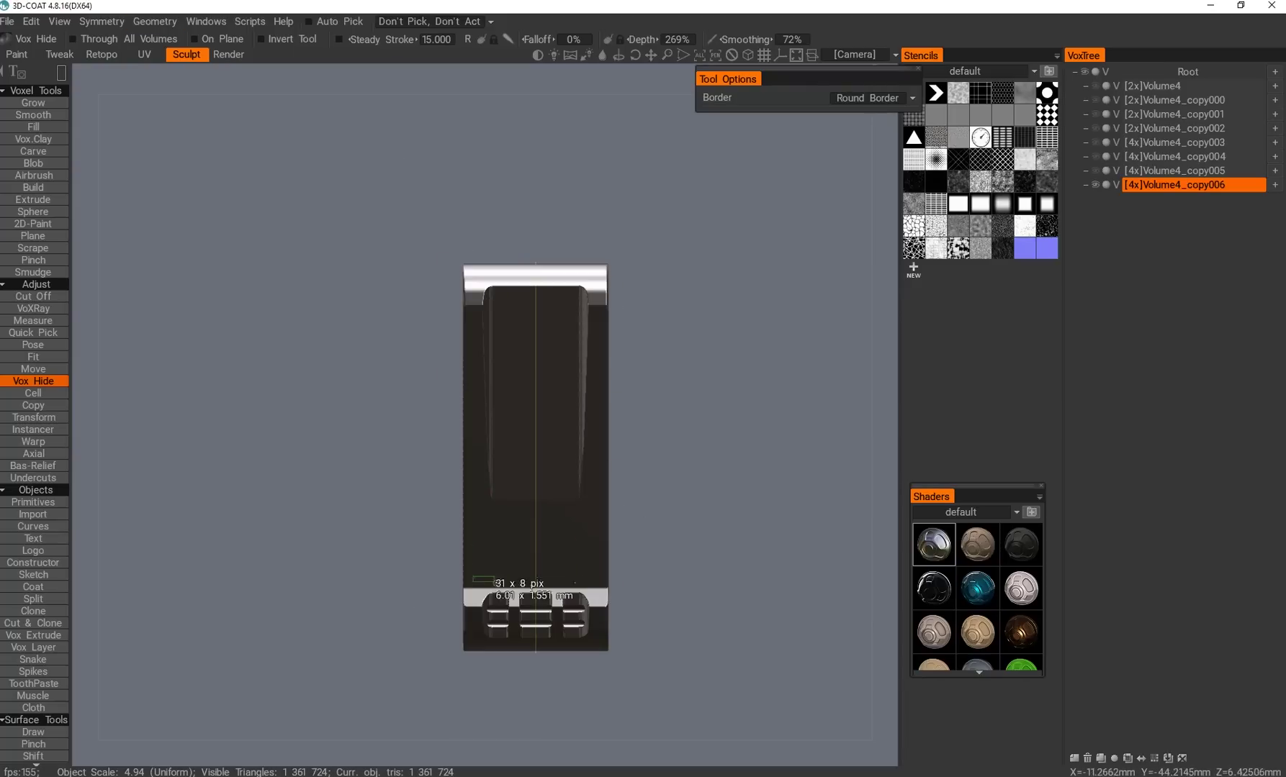
left_click_drag(602, 577, 603, 576)
middle_click_drag(430, 424, 547, 461)
left_click_drag(597, 508, 597, 508)
middle_click_drag(597, 508, 574, 373)
key("space")
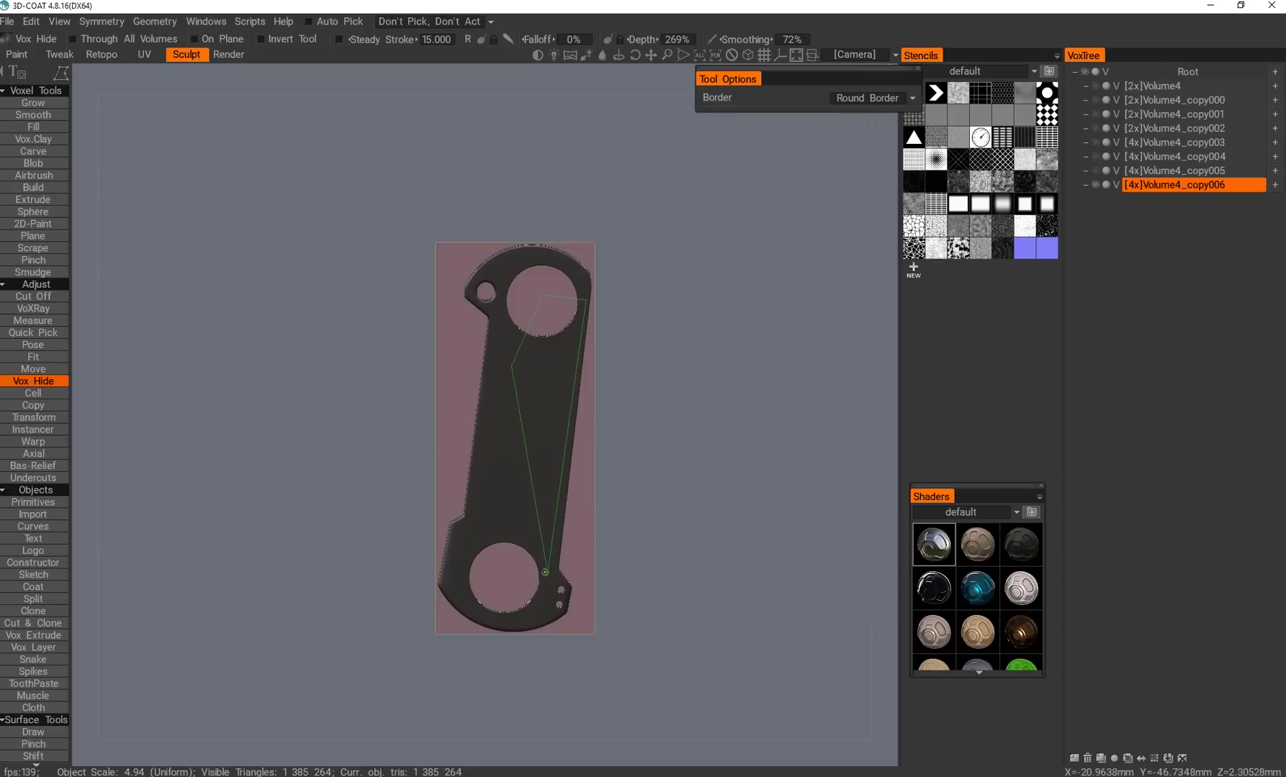
Hollow the outer face with a four-sided region in side view and cut a narrow vertical slot along each side.
left_click(546, 570)
middle_click_drag(546, 570, 454, 360)
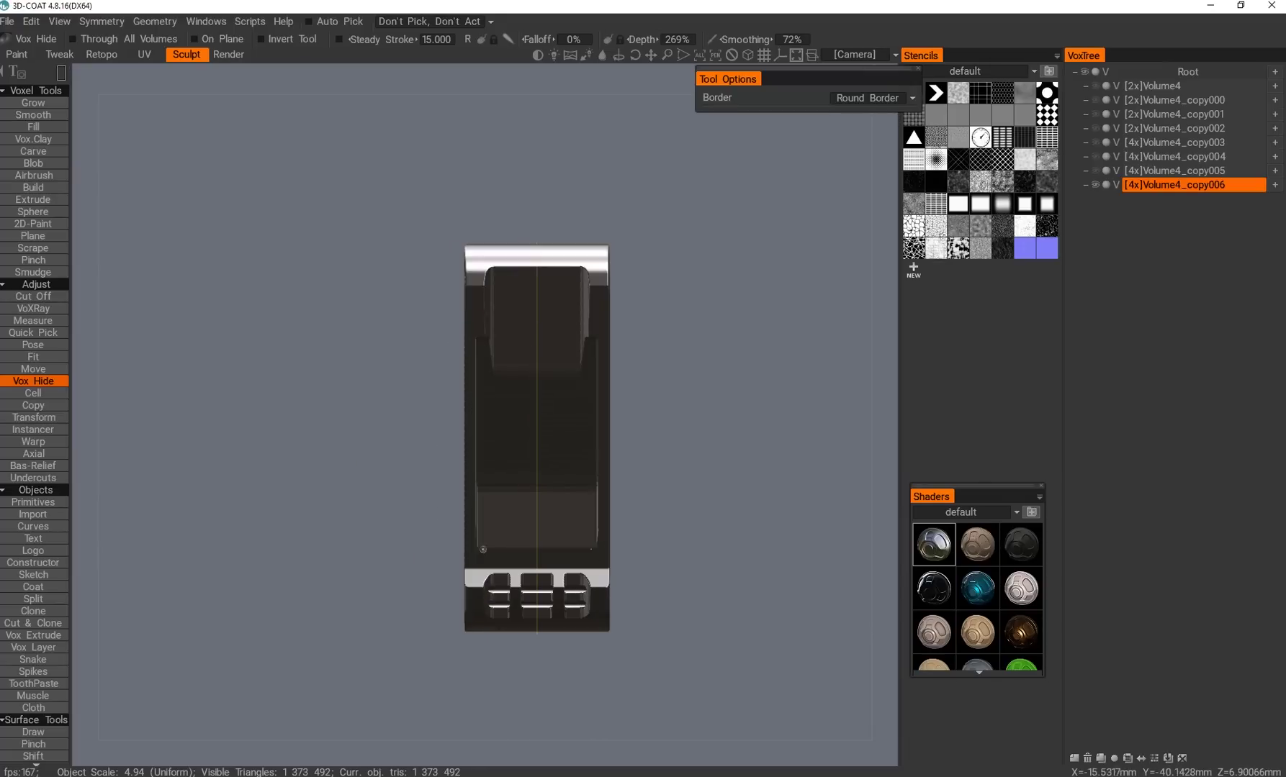
middle_click_drag(614, 393, 482, 306)
scroll(483, 306, "up", 2)
left_click_drag(482, 306, 513, 395)
middle_click_drag(513, 395, 547, 432)
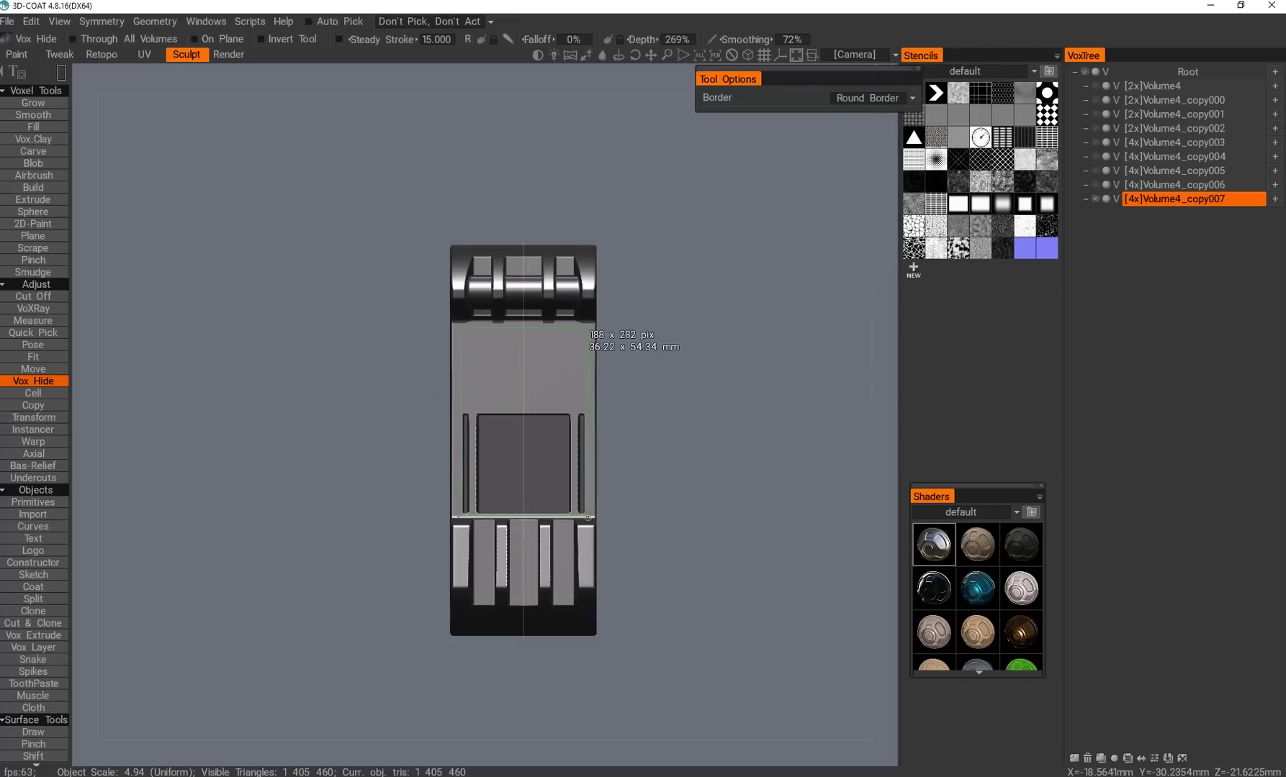
Cut a rectangular window through the middle of the limb and enlarge it toward both ends.
left_click_drag(588, 517, 589, 517)
middle_click_drag(588, 517, 432, 323)
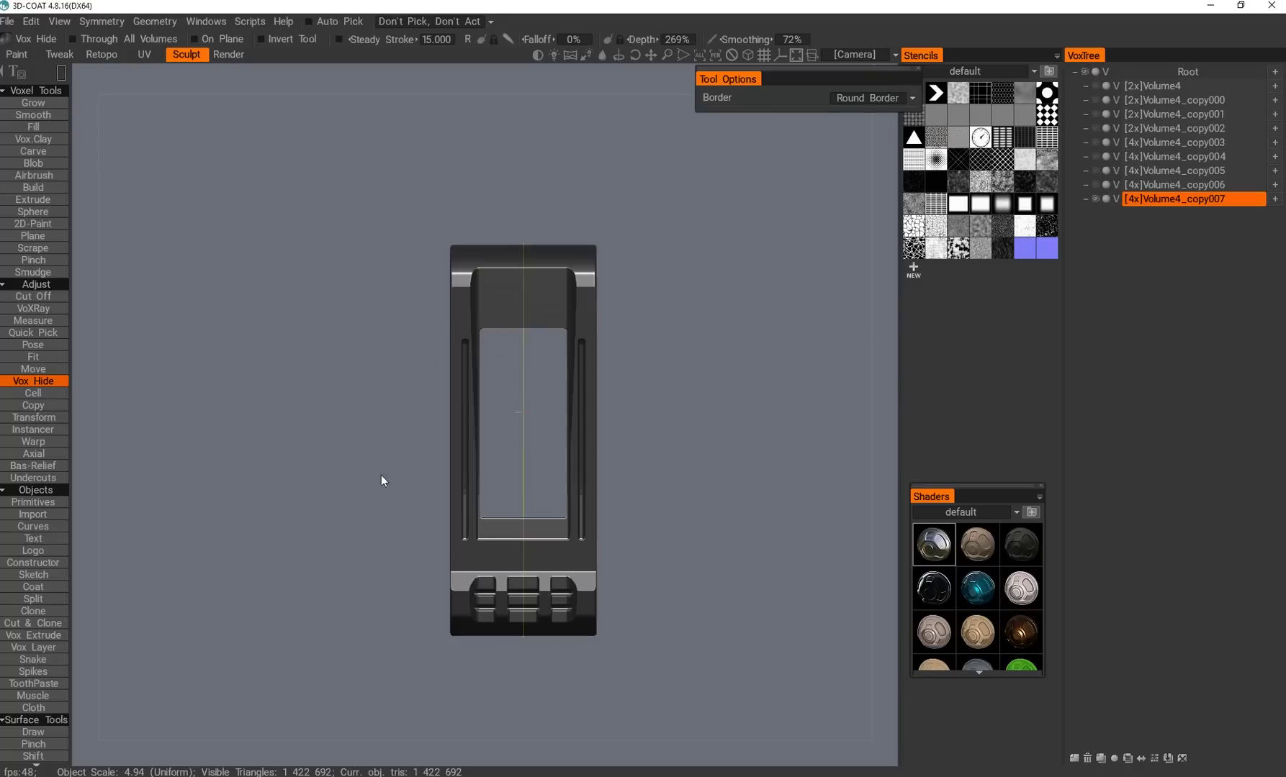
left_click_drag(477, 306, 569, 538)
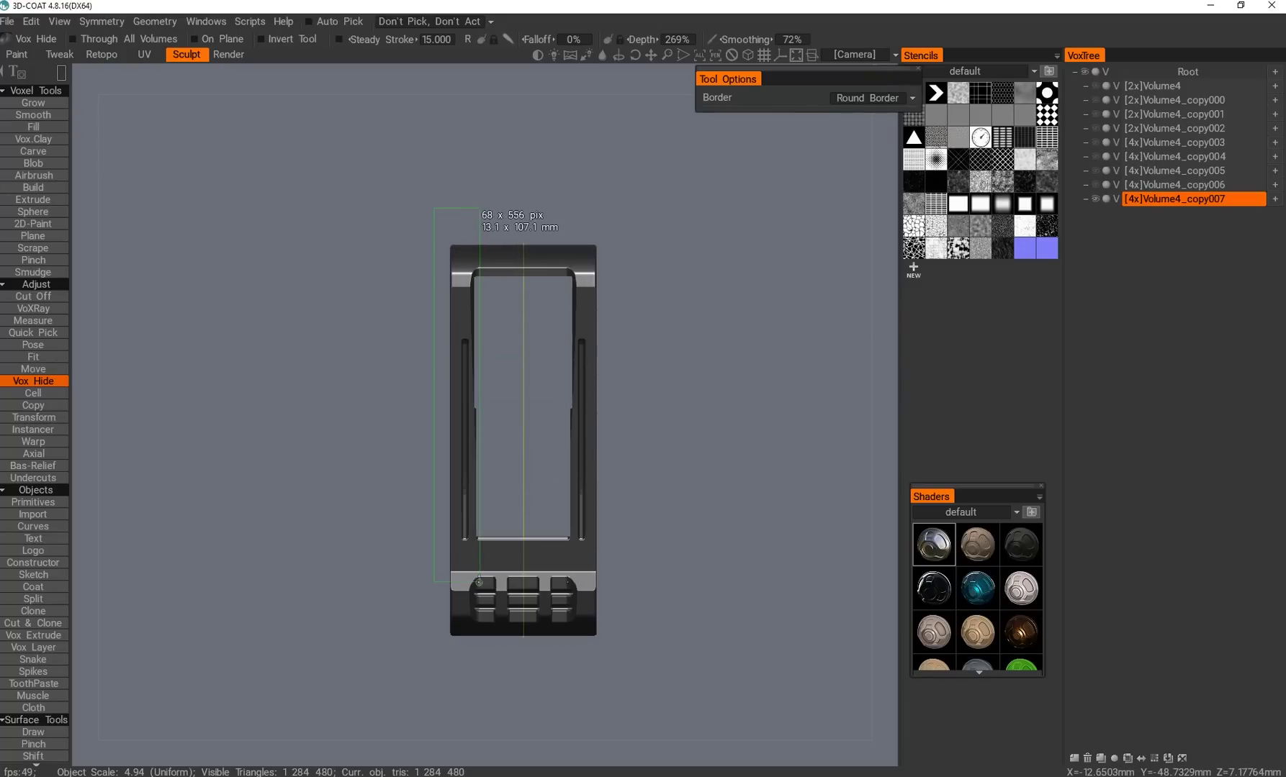
left_click_drag(479, 582, 479, 582)
middle_click_drag(478, 581, 436, 346)
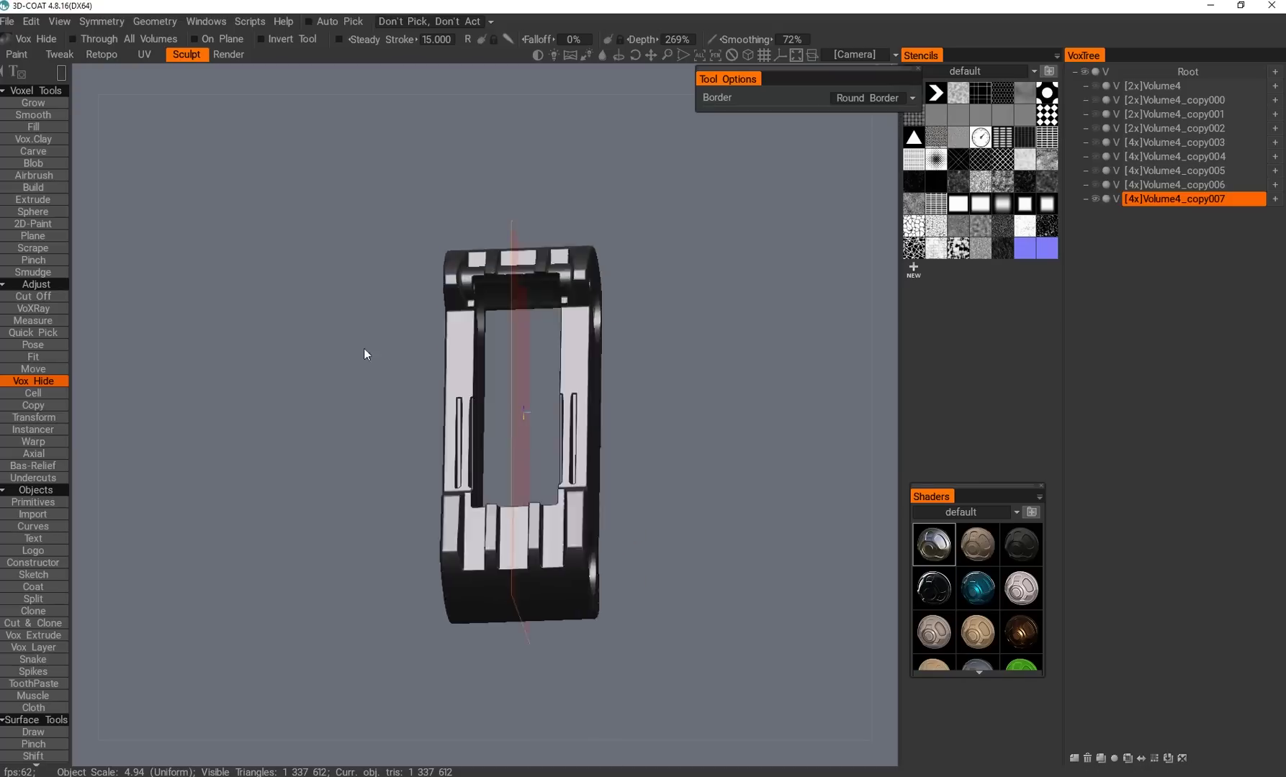
Divide the large window's upper part with two restored vertical ribs and a crossbar, leaving angled corners on the openings.
left_click_drag(351, 360, 558, 372)
left_click_drag(546, 306, 508, 350)
left_click_drag(508, 350, 480, 340)
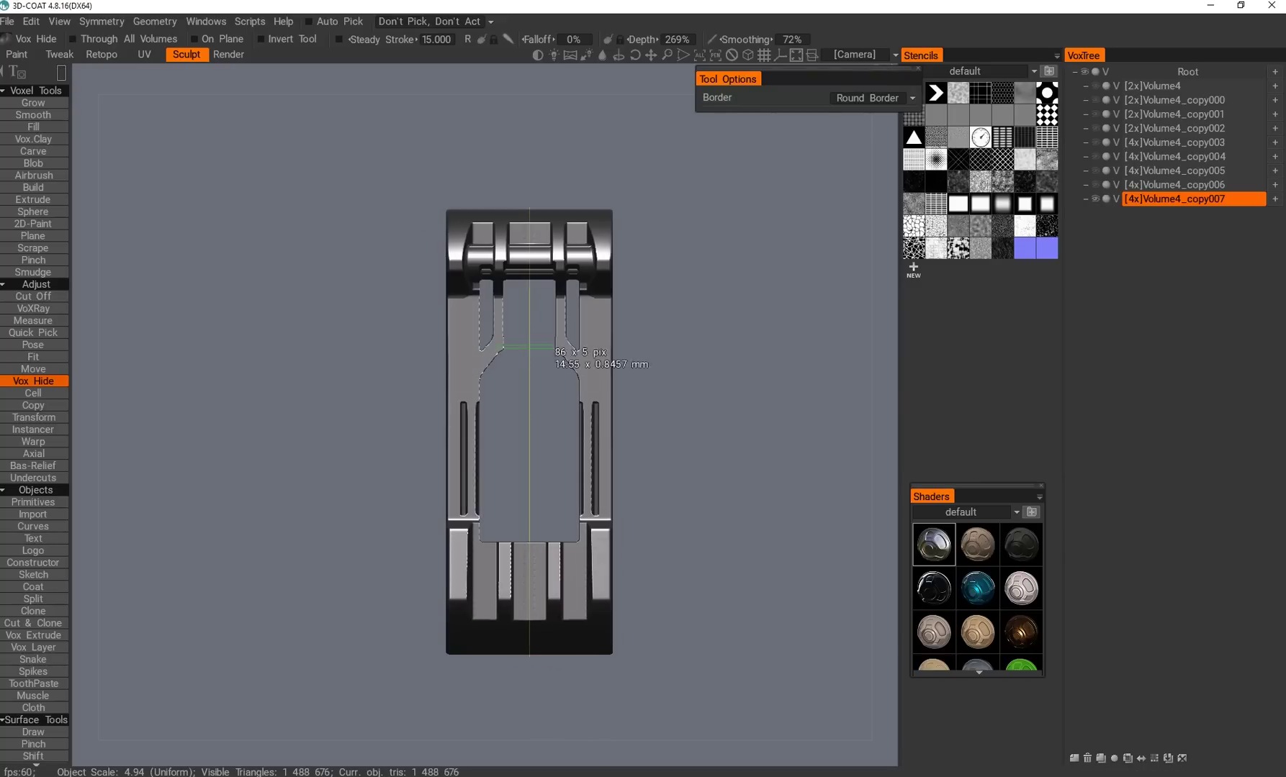
left_click_drag(555, 351, 488, 549)
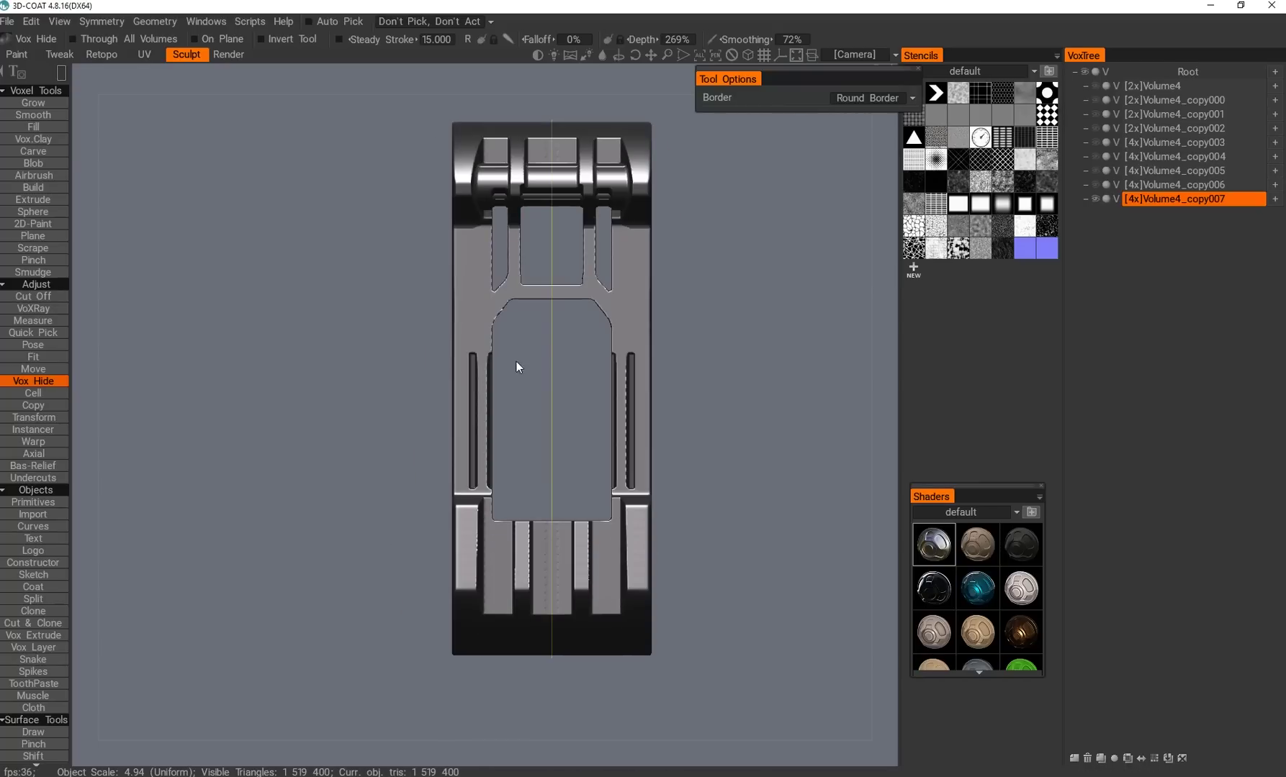
Restore a second crossbar to frame a square central window and partly fill the opening below it, leaving three small rectangular windows.
left_click_drag(480, 474, 481, 474)
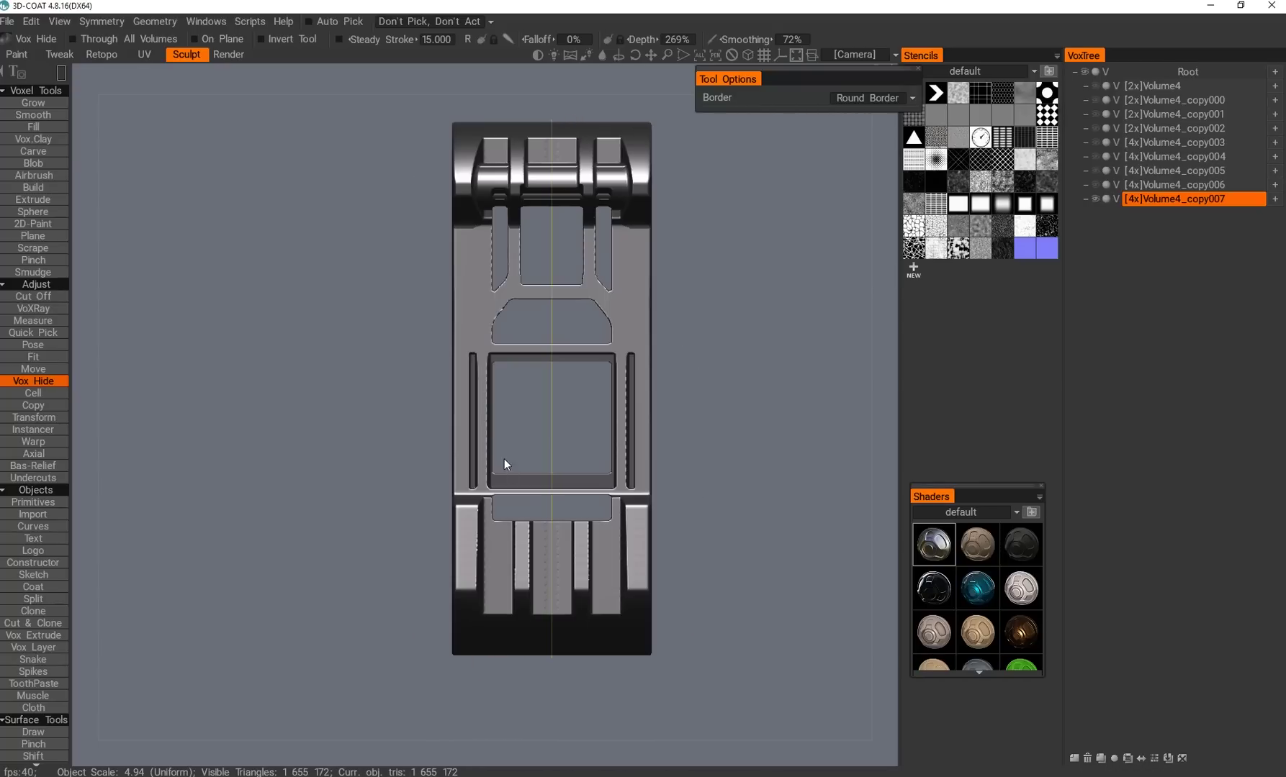
left_click_drag(572, 495, 573, 497)
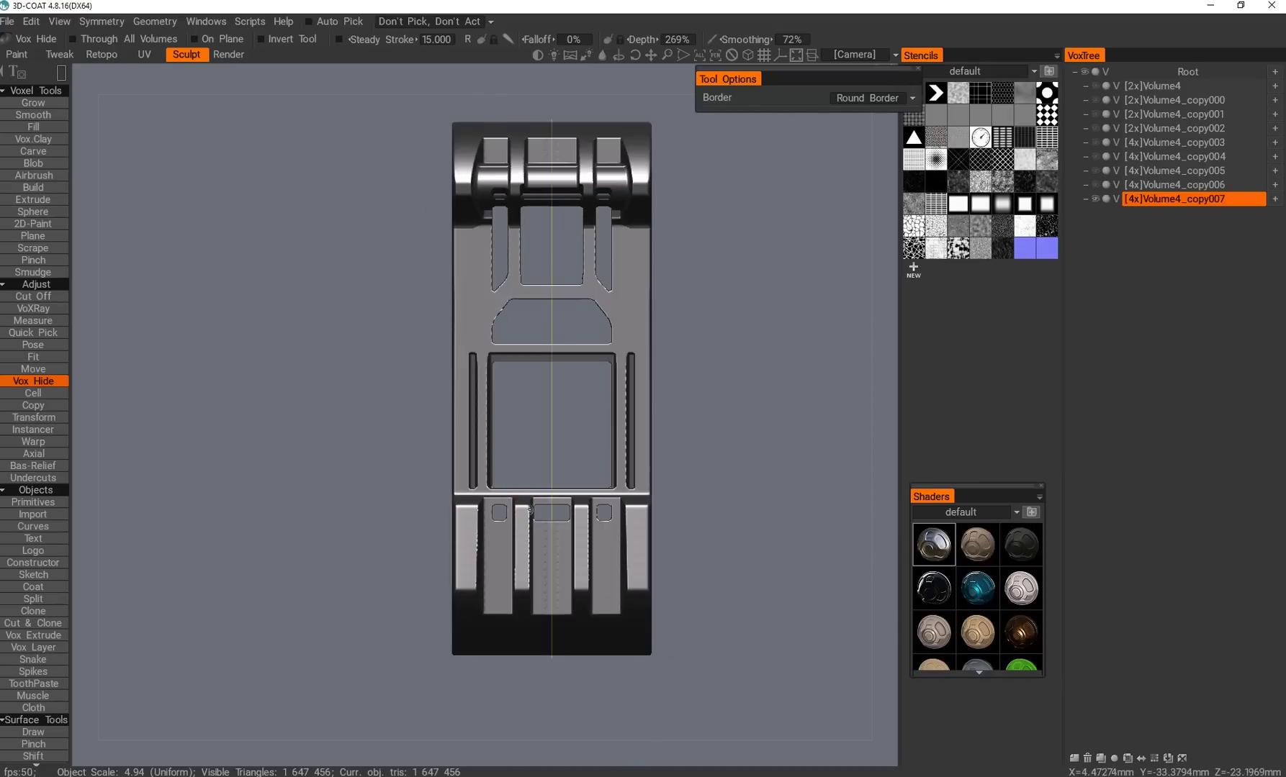
left_click_drag(529, 501, 588, 456)
Duplicate the volume and recess the limb's side face with a four-sided region between the bores, leaving a stepped ring in each bore.
left_click_drag(753, 464, 494, 393)
left_click_drag(505, 513, 573, 262)
left_click_drag(547, 428, 597, 488)
key("space")
left_click_drag(499, 501, 602, 427)
key("ctrl+d")
key("h")
key("space")
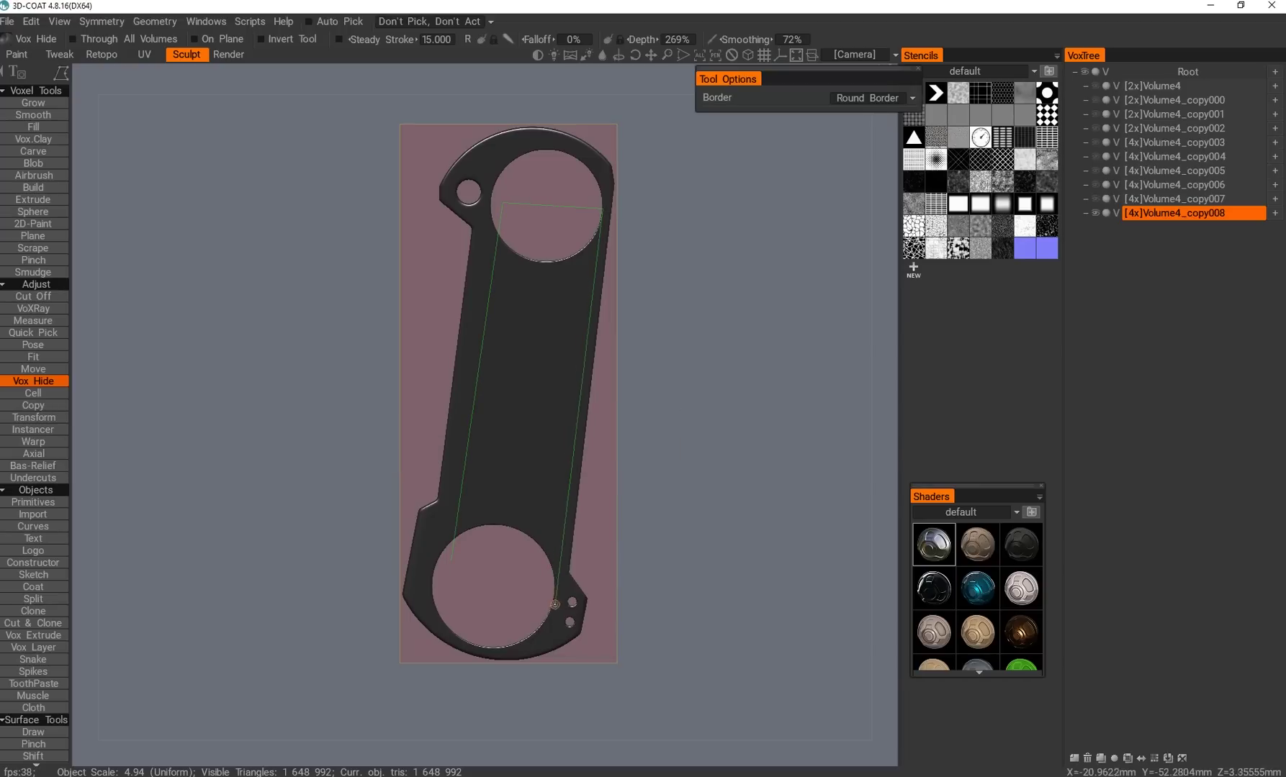
left_click_drag(518, 398, 549, 393, "alt")
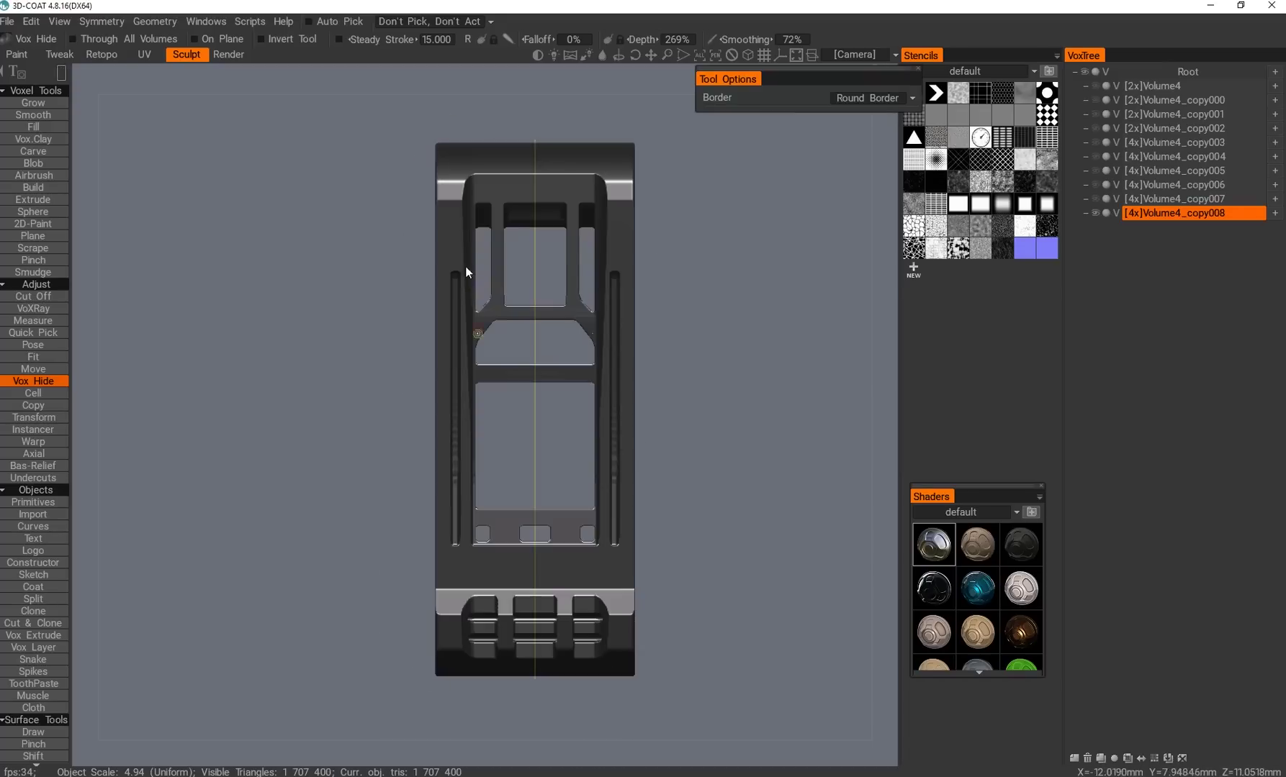
left_click_drag(389, 526, 431, 465, "alt")
left_click_drag(438, 545, 483, 496)
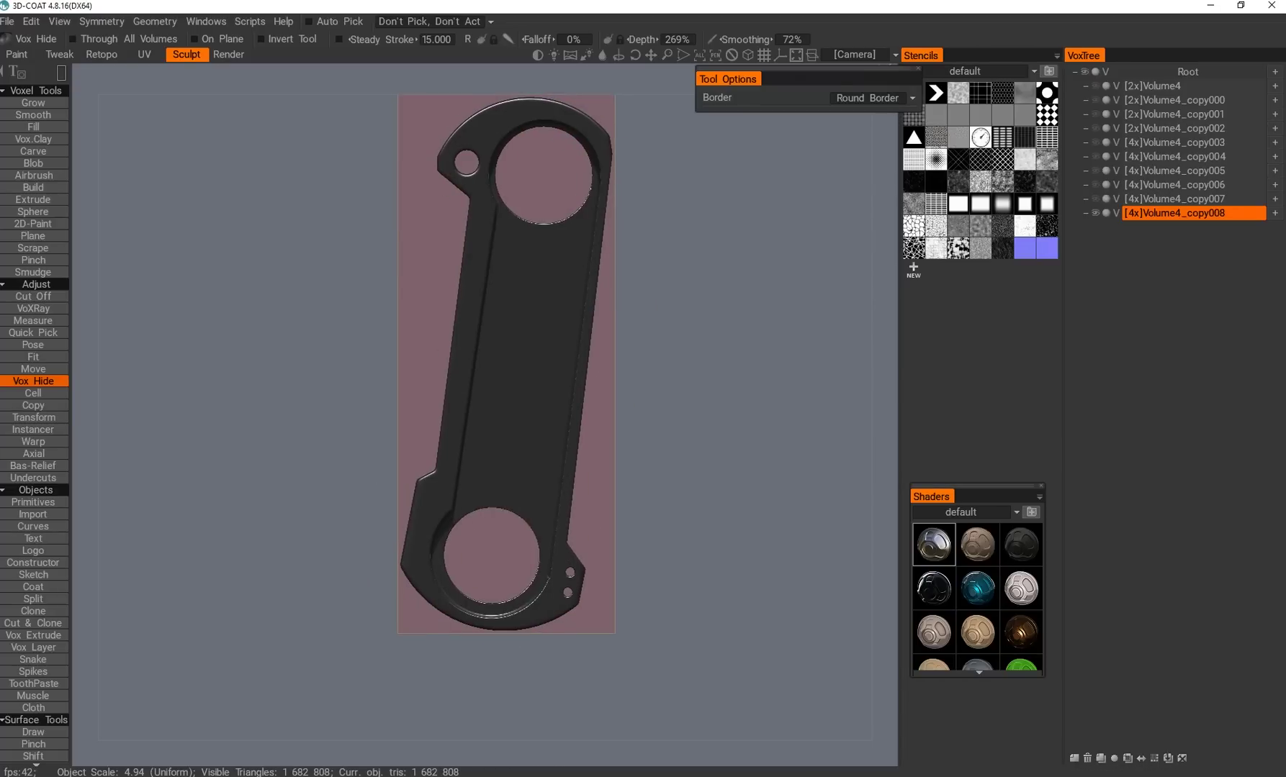
Try bridging the side recess above the lower bore and reshaping the bore pocket's upper edge with polygonal regions.
double_click(443, 508)
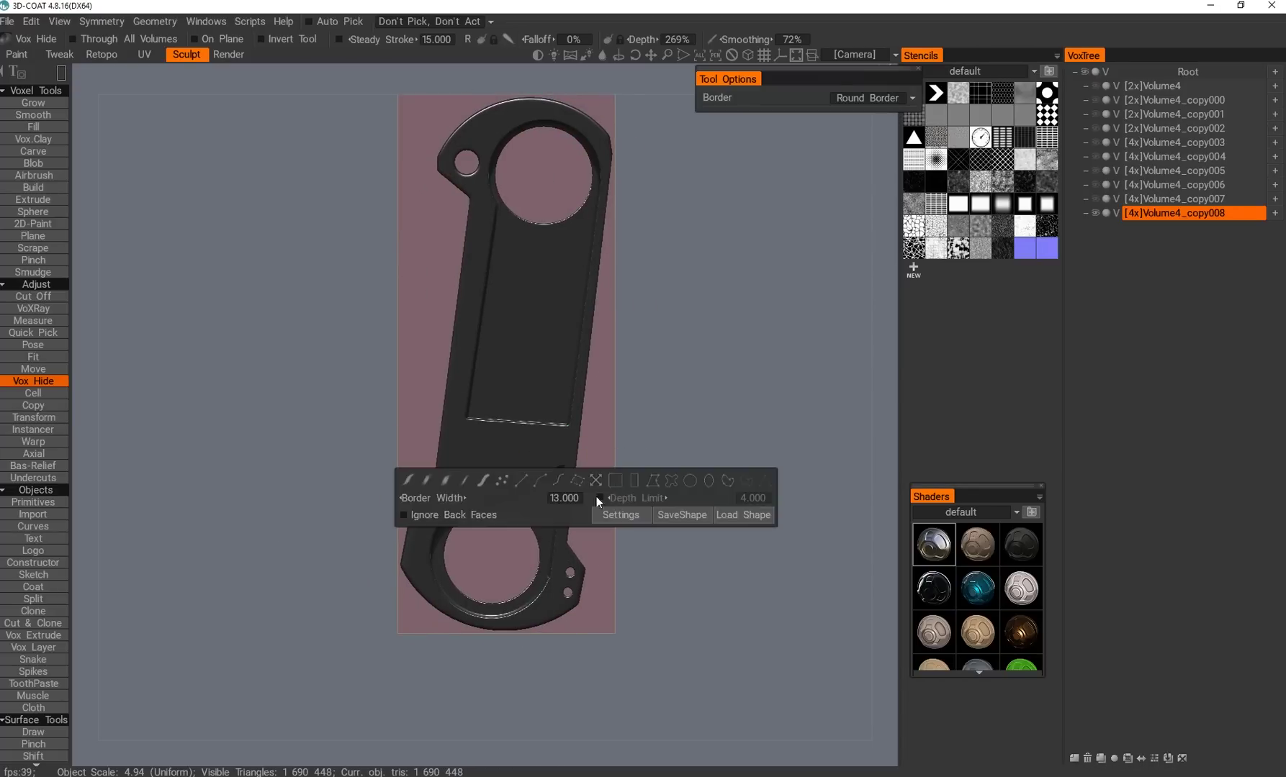
left_click_drag(518, 473, 432, 512, "alt")
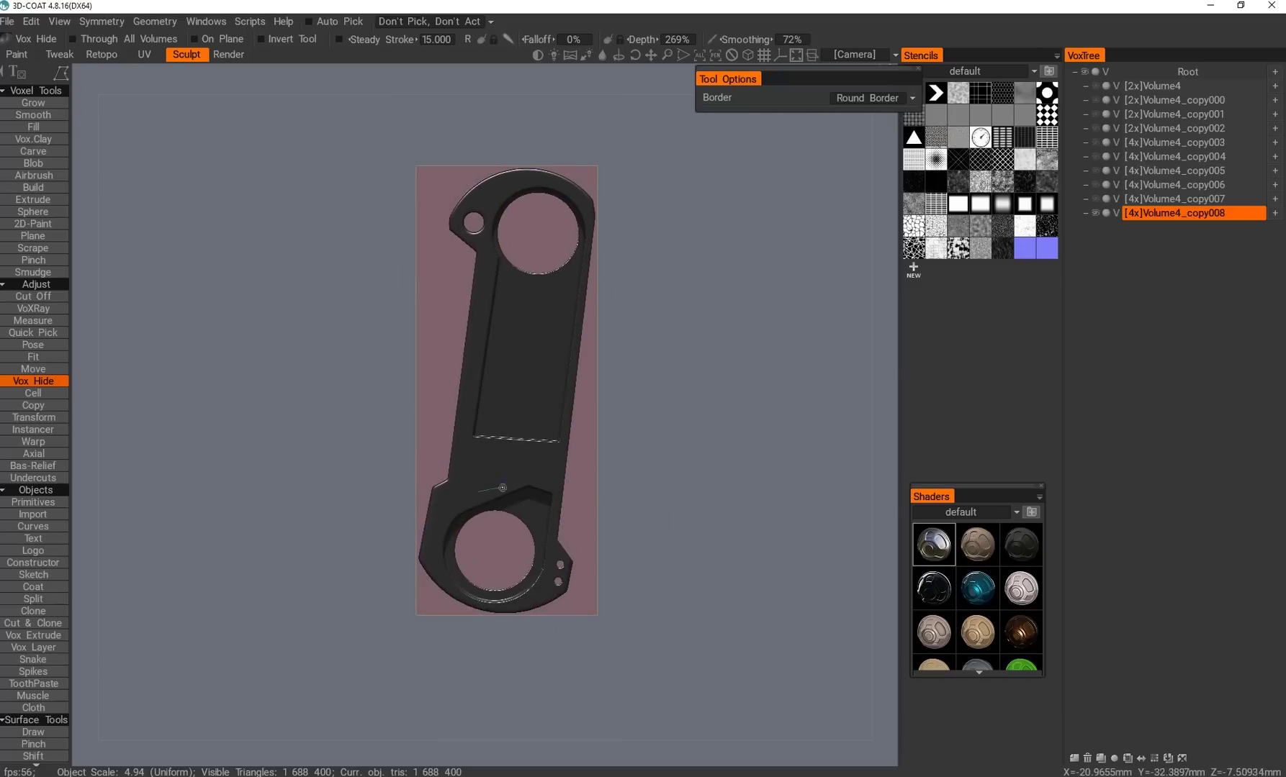
scroll(483, 489, "up", 2)
left_click(485, 502)
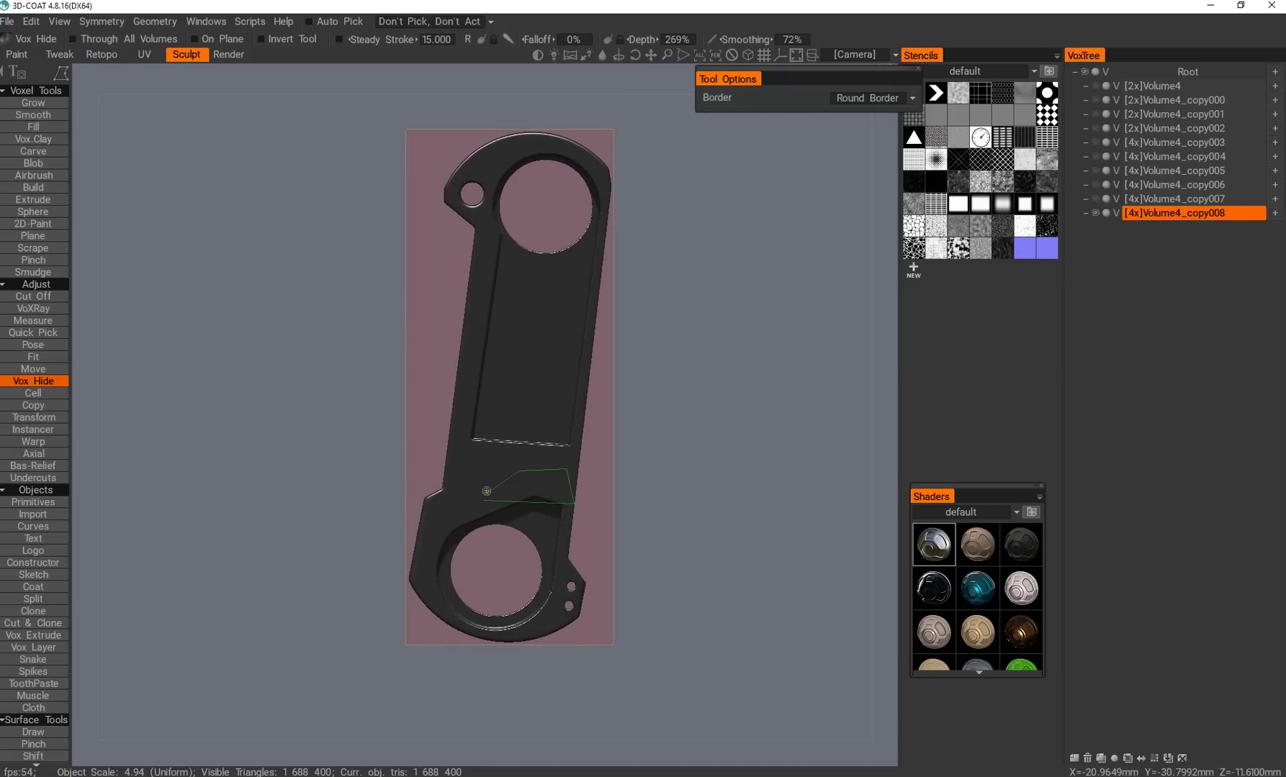
mouse_move(489, 514)
left_mouse_down("alt")
mouse_move(446, 507)
mouse_move(475, 500)
left_mouse_up("alt")
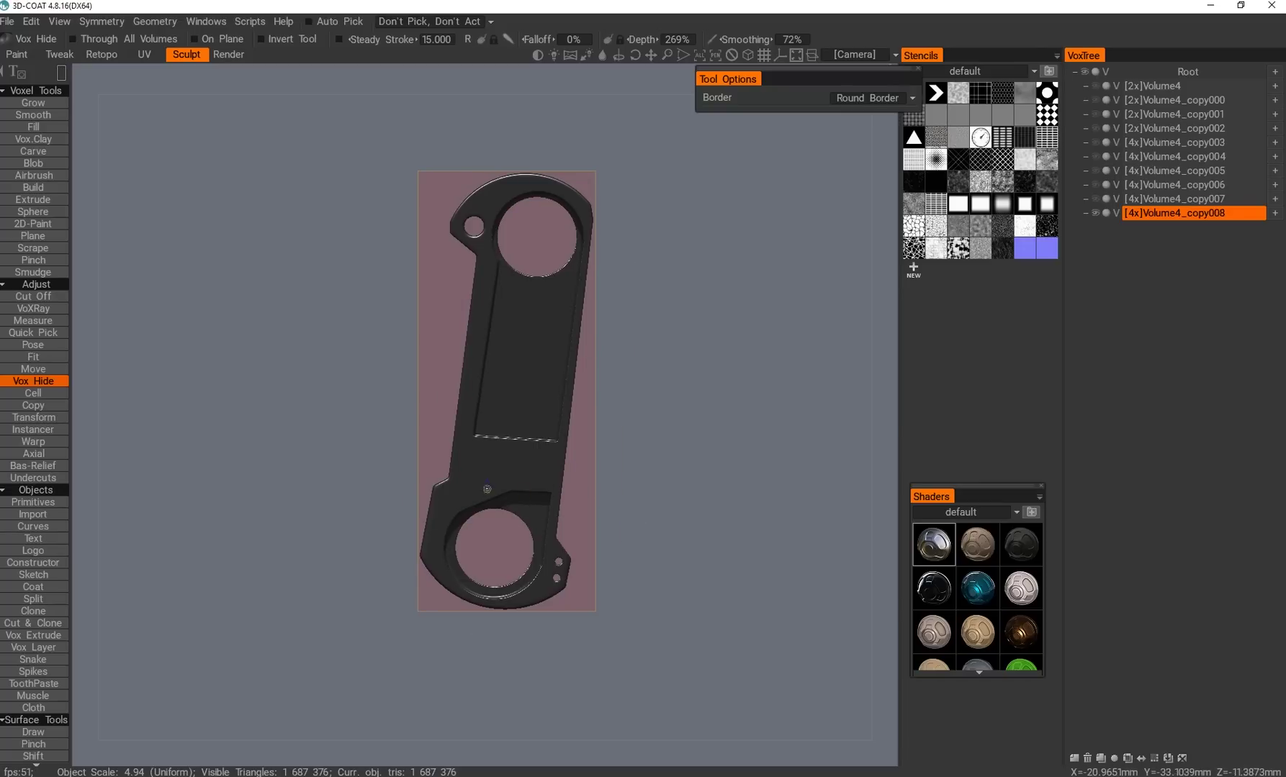
Retry reshaping the pocket above the lower bore and undo the bridge across the side recess.
left_click(555, 505)
left_click_drag(555, 505, 613, 446, "alt")
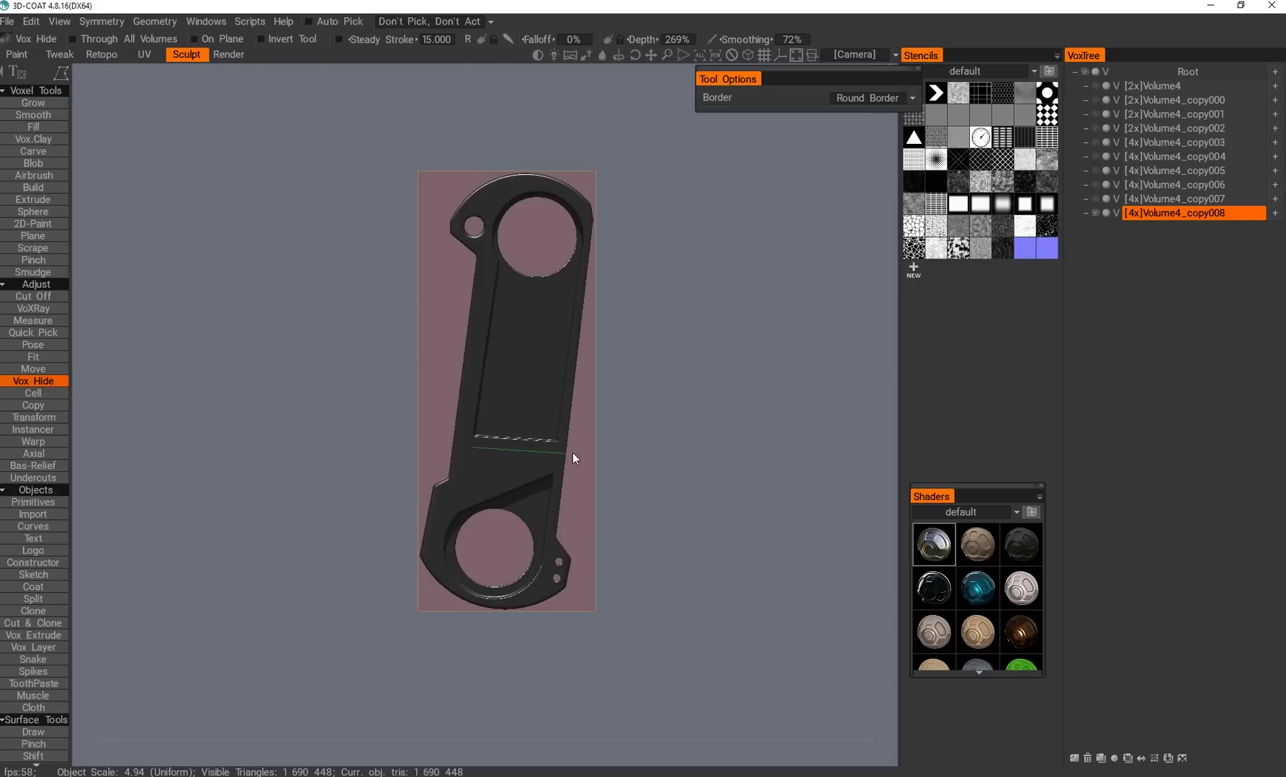
mouse_move(473, 466)
left_mouse_down("alt")
mouse_move(531, 511)
mouse_move(548, 504)
mouse_move(497, 517)
mouse_move(525, 550)
mouse_move(634, 594)
left_mouse_up("alt")
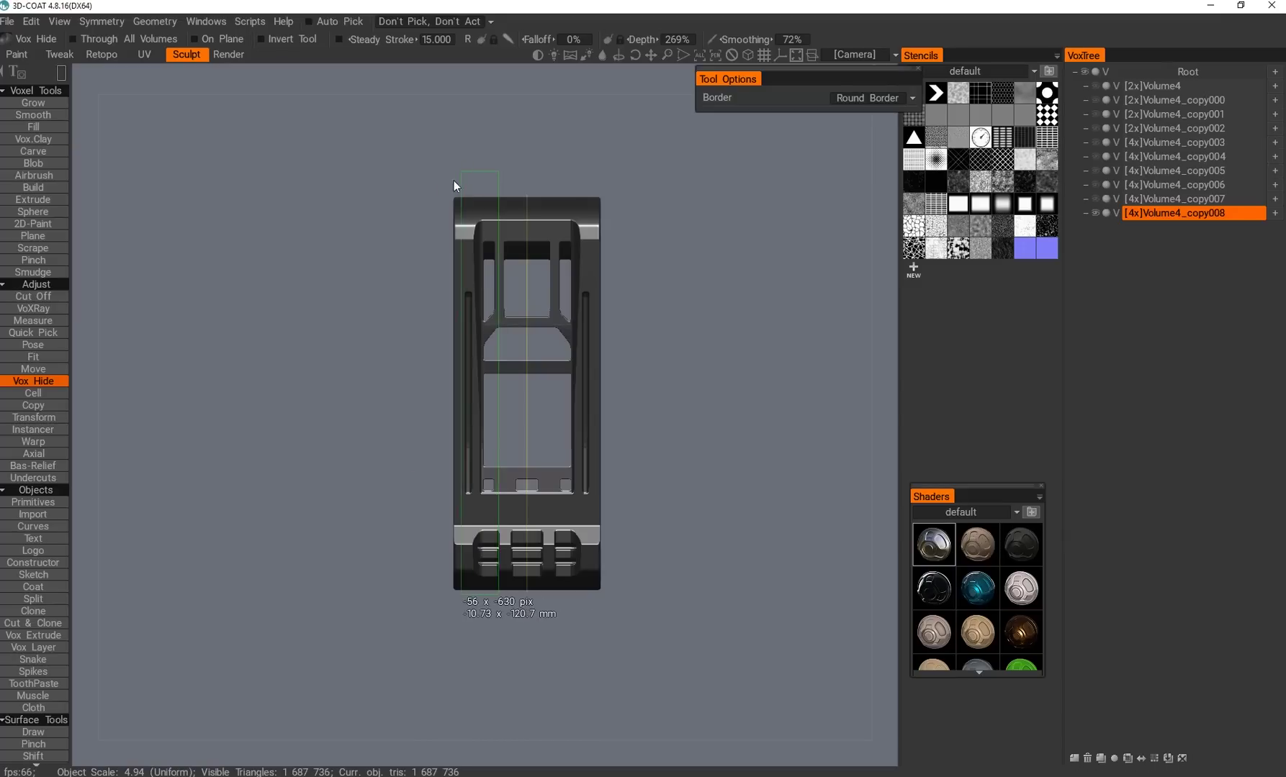
left_click_drag(418, 282, 533, 467, "alt")
middle_click_drag(486, 442, 476, 470)
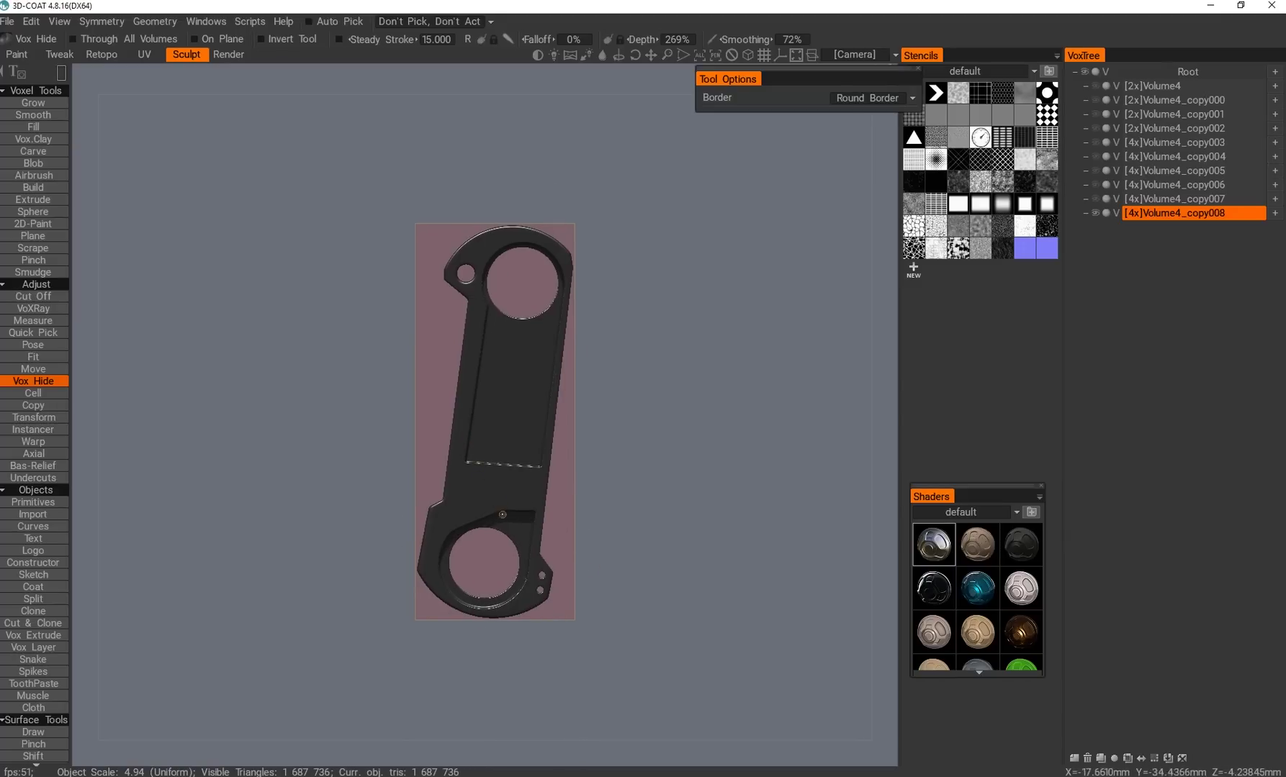
left_click_drag(508, 539, 467, 457, "alt")
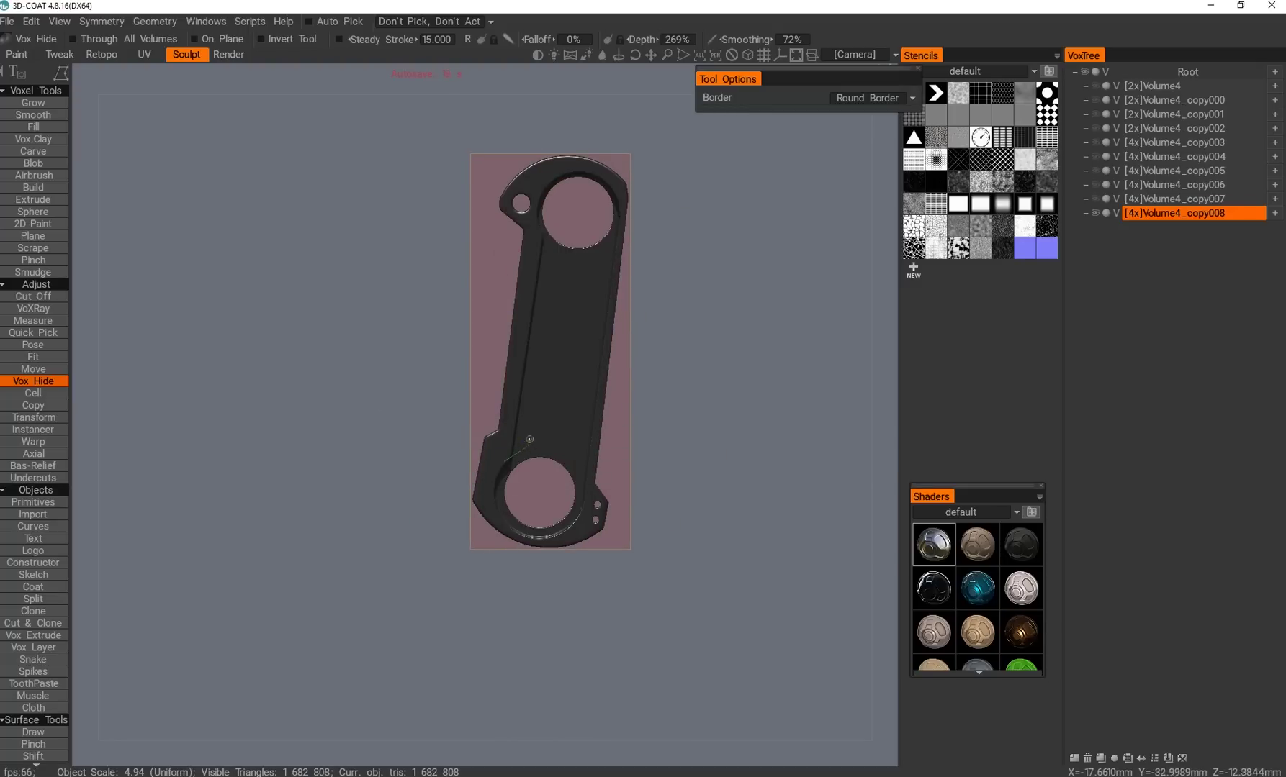
Divide the side recess with diagonal ribs into triangular and angled pockets, and duplicate the volume.
left_click_drag(540, 432, 562, 421, "alt")
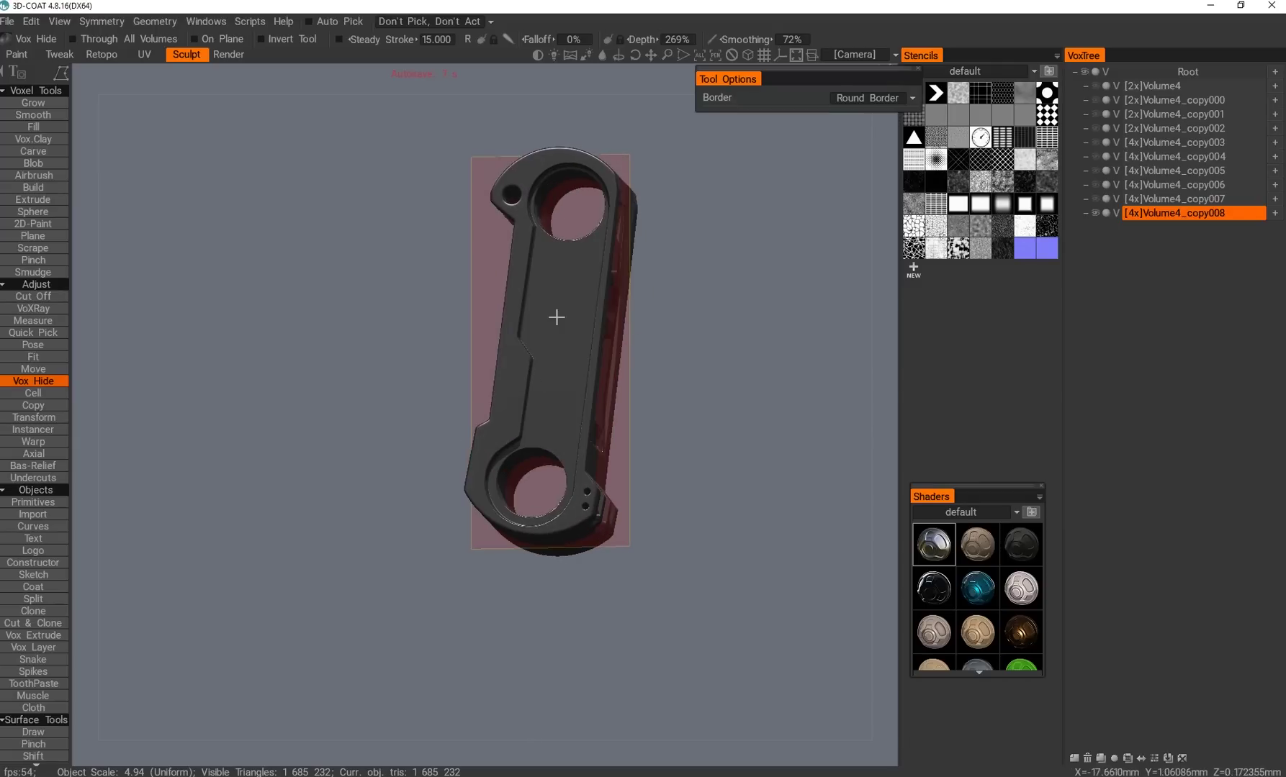
left_click_drag(565, 326, 609, 314, "alt")
left_click_drag(540, 432, 510, 252, "alt")
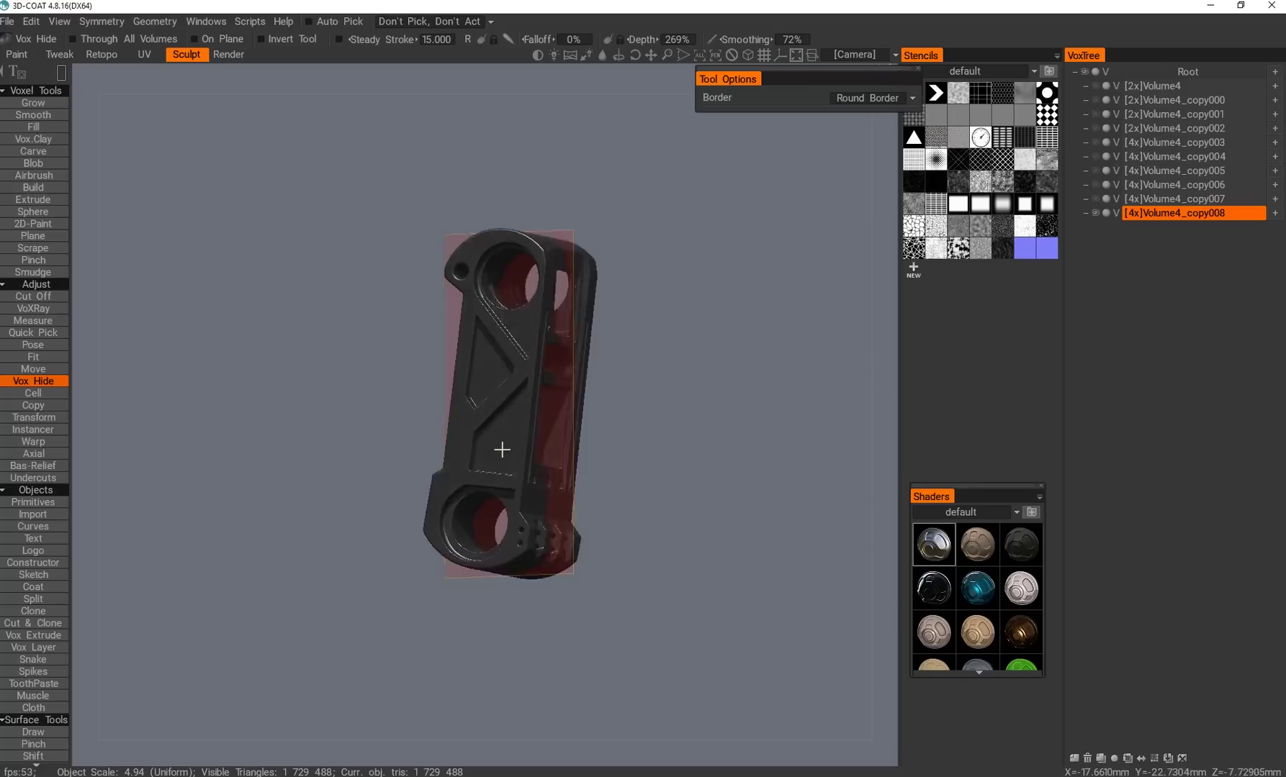
scroll(517, 448, "up", 3)
left_click_drag(503, 267, 374, 417, "alt")
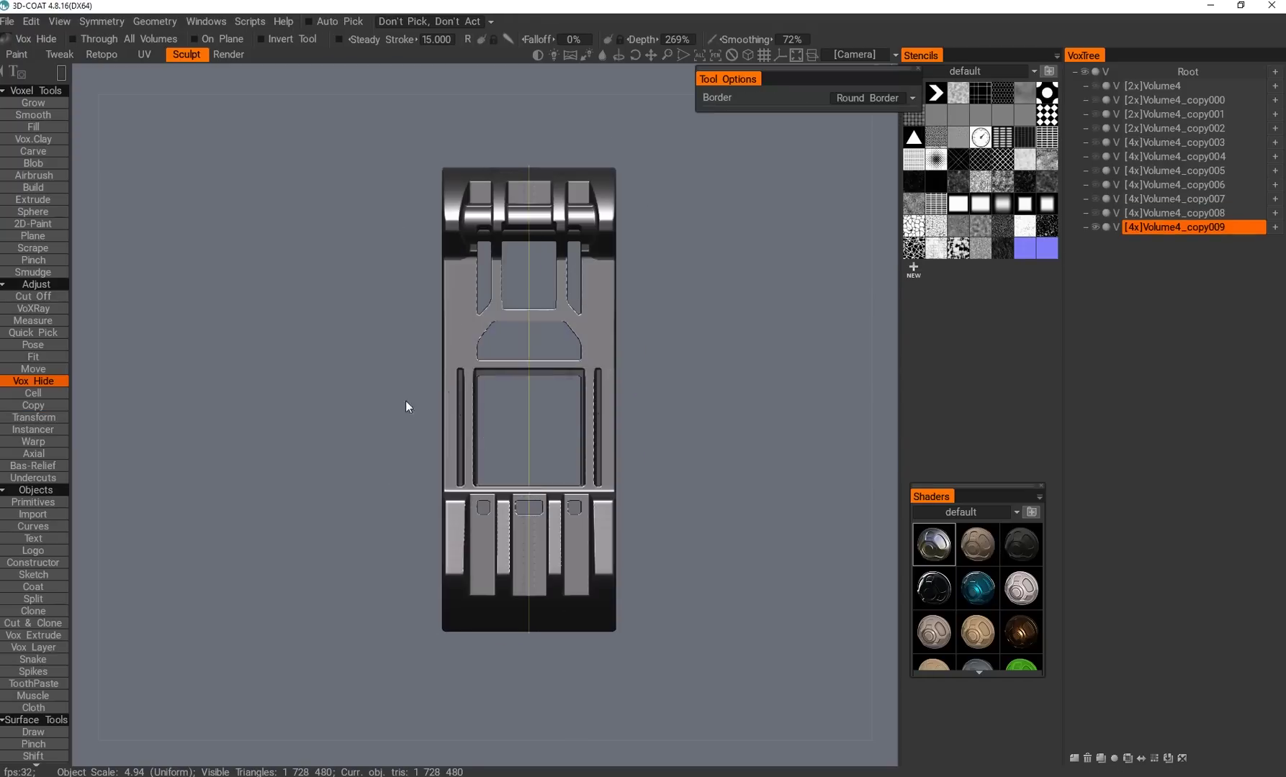
Try a tan shader on the limb and switch back to the first default shader.
left_click_drag(416, 382, 976, 632, "alt")
left_click(977, 632)
left_click(488, 470)
left_click_drag(467, 385, 370, 555, "alt")
left_click(934, 544)
Try cutting a symmetric, segmented row of horizontal slots between the small windows and the lower step.
left_click_drag(546, 571, 547, 571)
left_click_drag(546, 571, 381, 597, "alt")
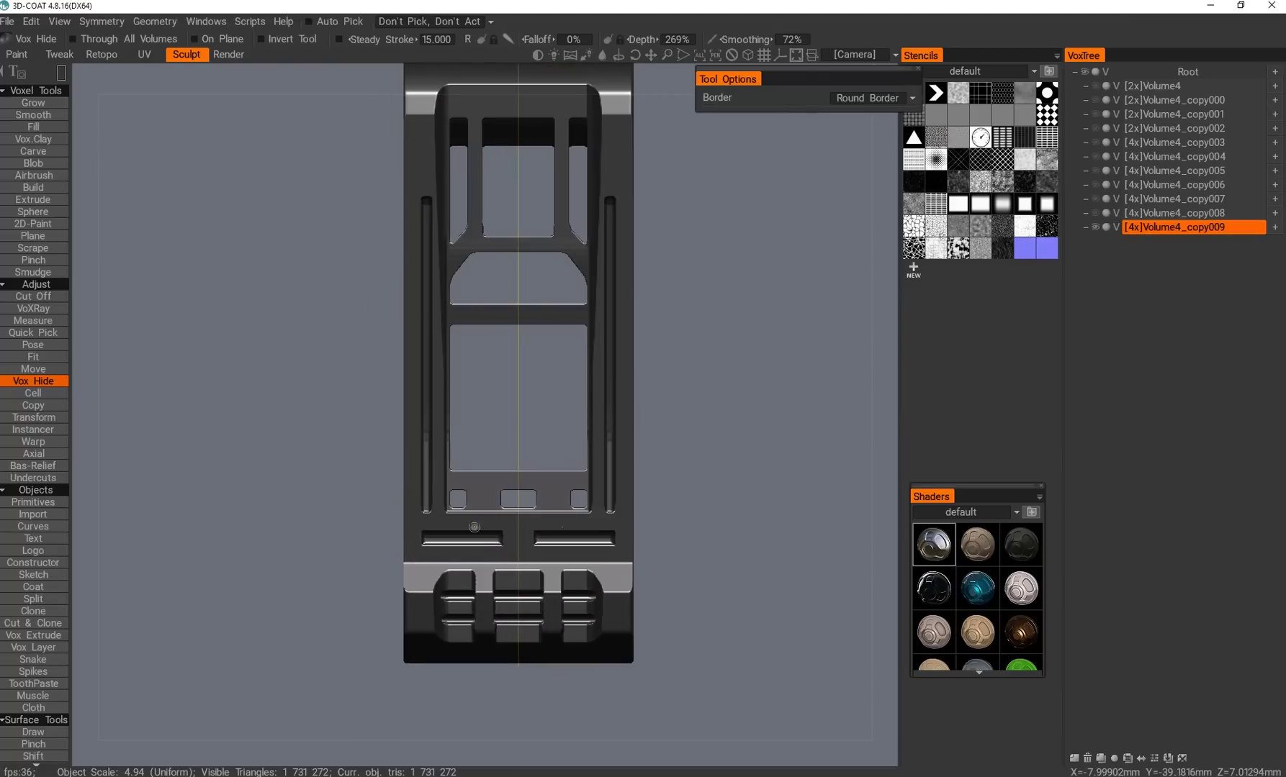
left_click_drag(468, 536, 450, 504, "alt")
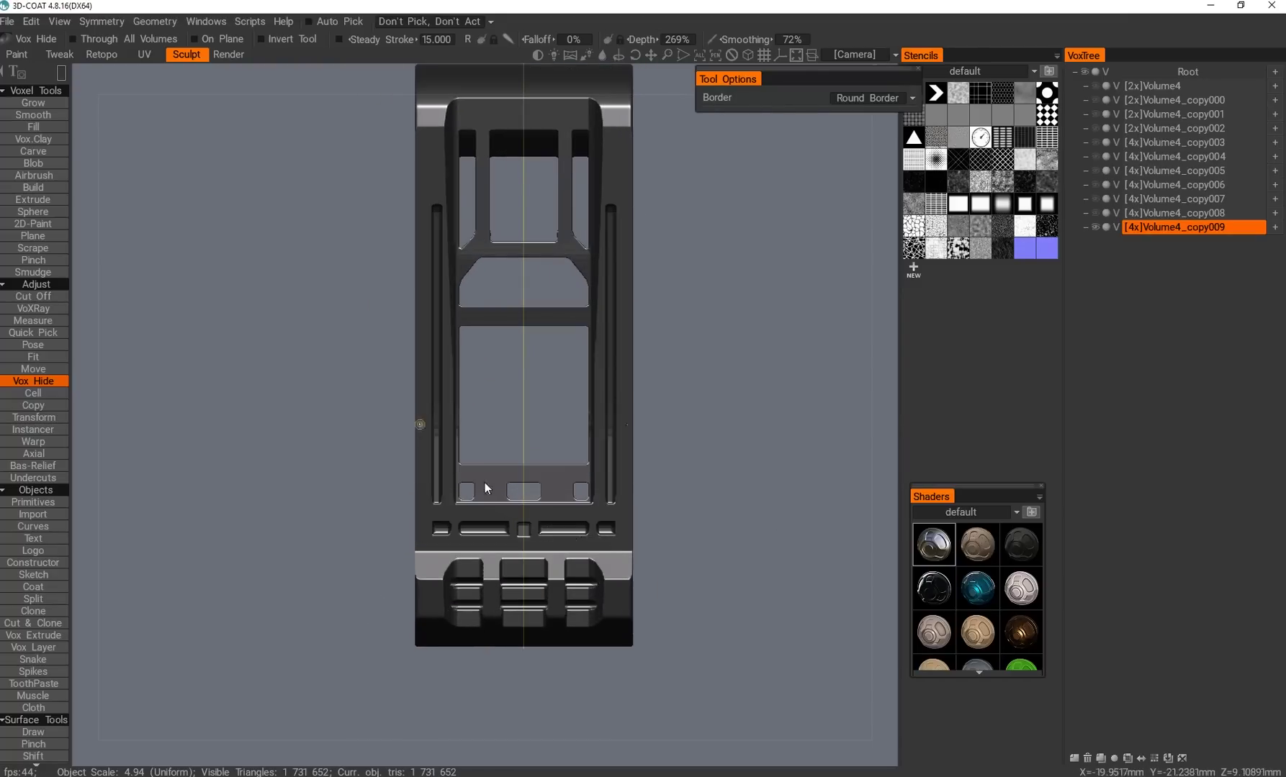
scroll(478, 497, "up", 2)
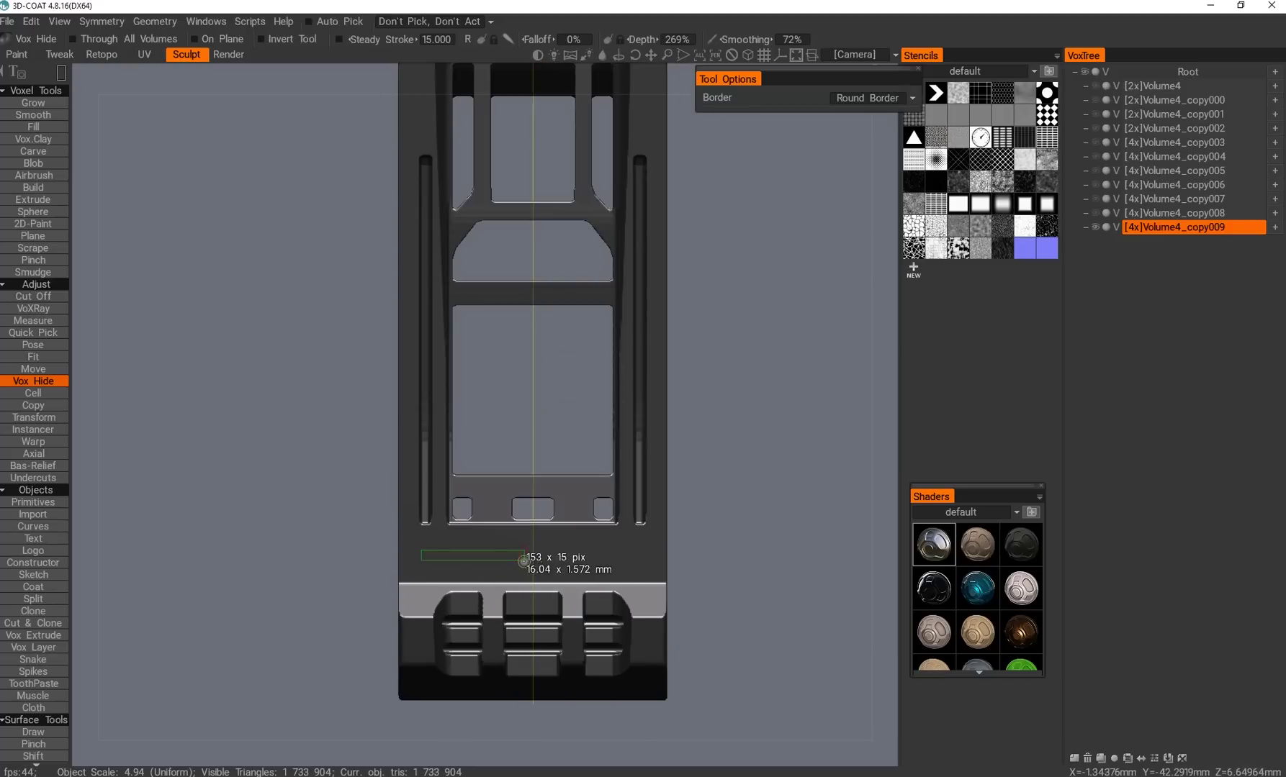
Cut symmetric horizontal slots below the small windows, starting from a rectangular region about 16 by 1.6 mm.
left_click_drag(522, 561, 521, 561)
left_click_drag(522, 561, 443, 540, "alt")
left_click_drag(443, 540, 408, 388)
Try cutting a narrow four-sided slot into the side face beside the lower angled pocket, and undo it.
scroll(473, 574, "down", 2)
scroll(445, 358, "up", 3)
scroll(358, 537, "down", 2)
left_click_drag(358, 537, 325, 540, "alt")
scroll(387, 621, "up", 4)
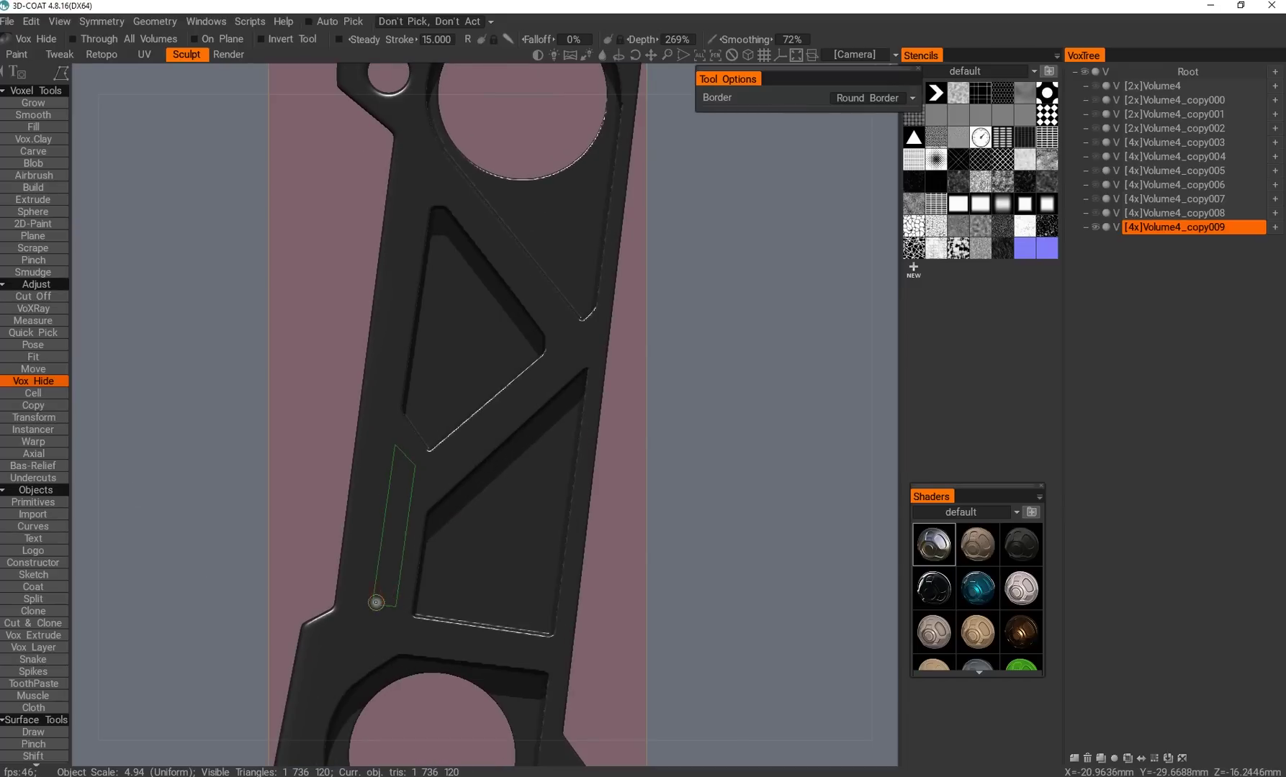
left_click_drag(375, 602, 414, 534, "alt")
left_click_drag(407, 433, 450, 454)
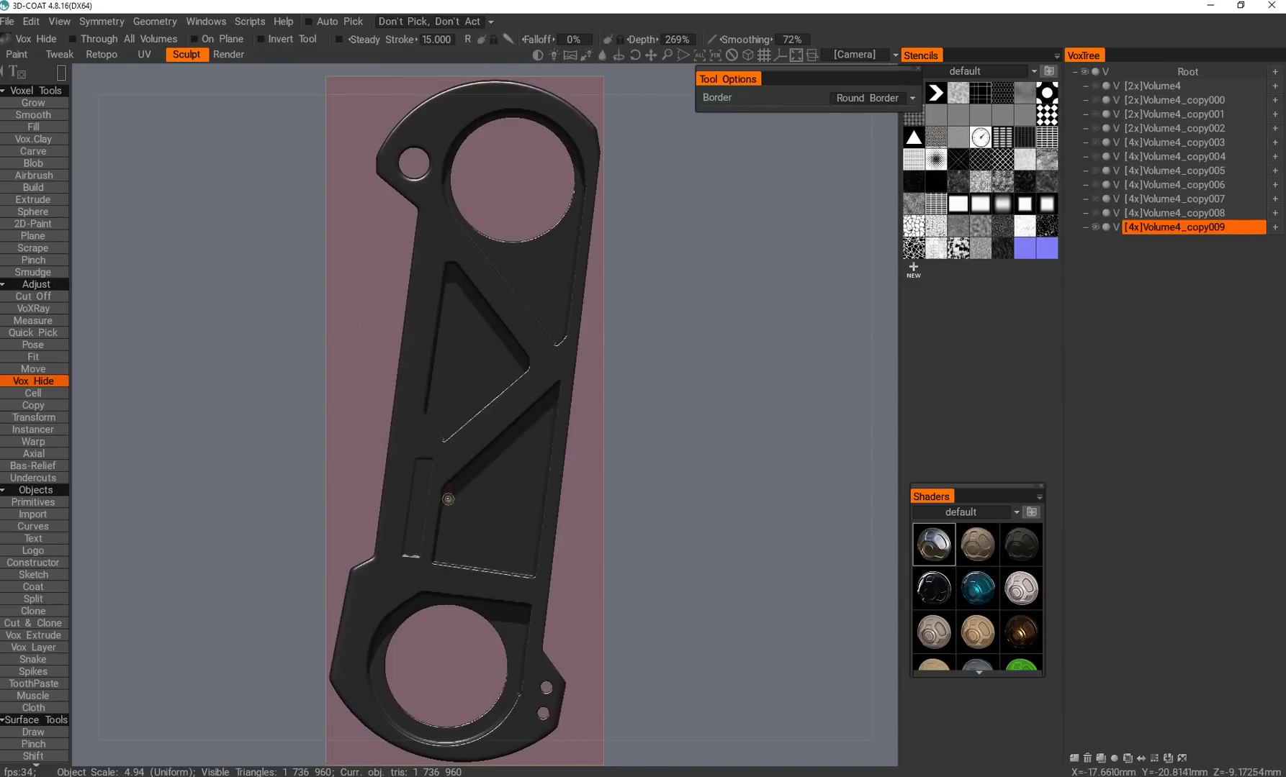
left_click_drag(440, 528, 516, 493, "alt")
key("space")
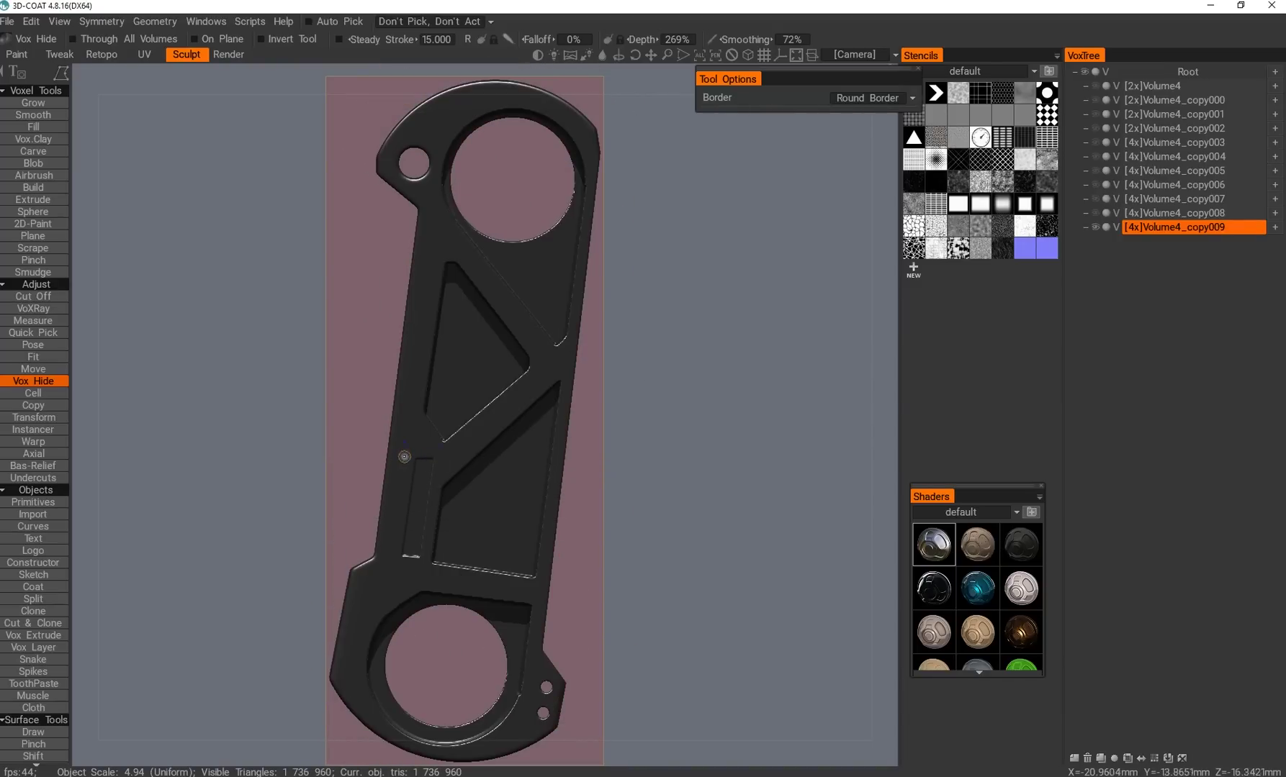
left_click_drag(413, 426, 425, 440, "alt")
left_click_drag(317, 474, 503, 237, "alt")
Switch the shader library to the Metal group and apply a dark metallic shader to the limb.
key("space")
left_click(1014, 512)
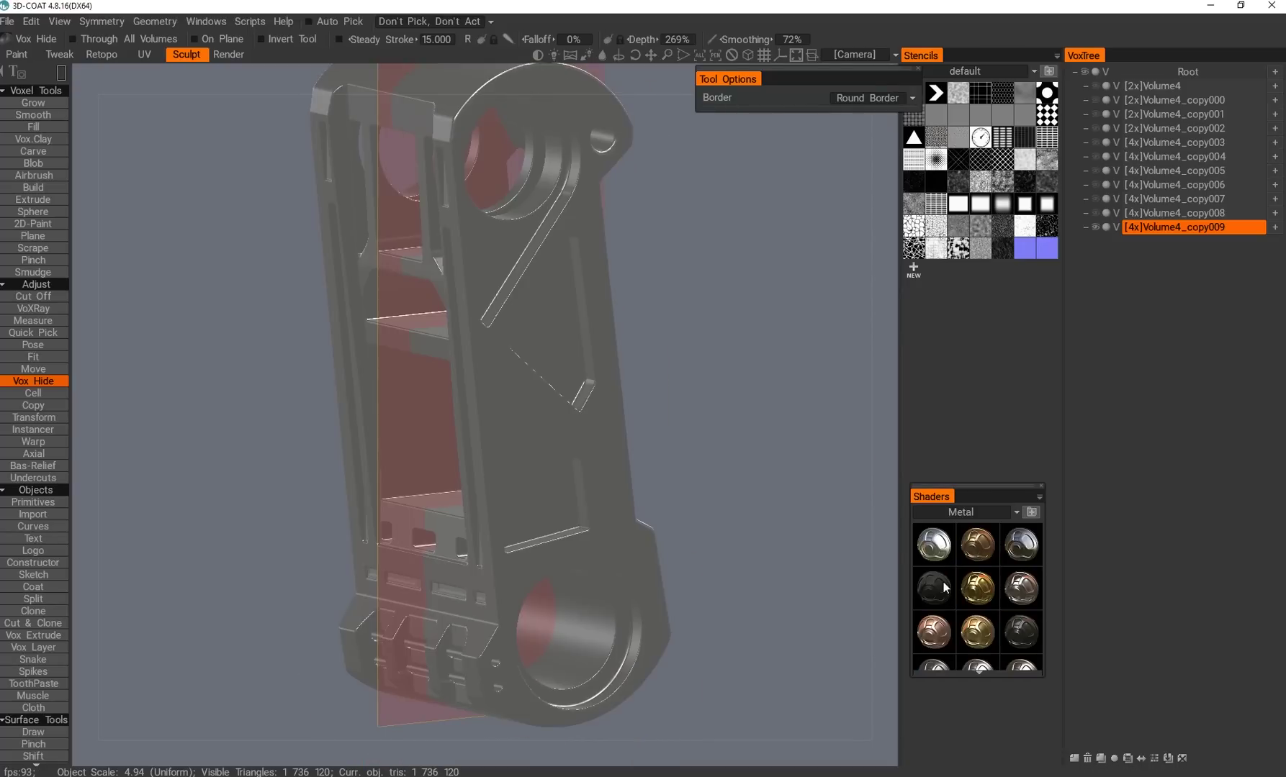
left_click_drag(720, 532, 576, 468, "alt")
left_click_drag(917, 585, 614, 437, "alt")
key("space")
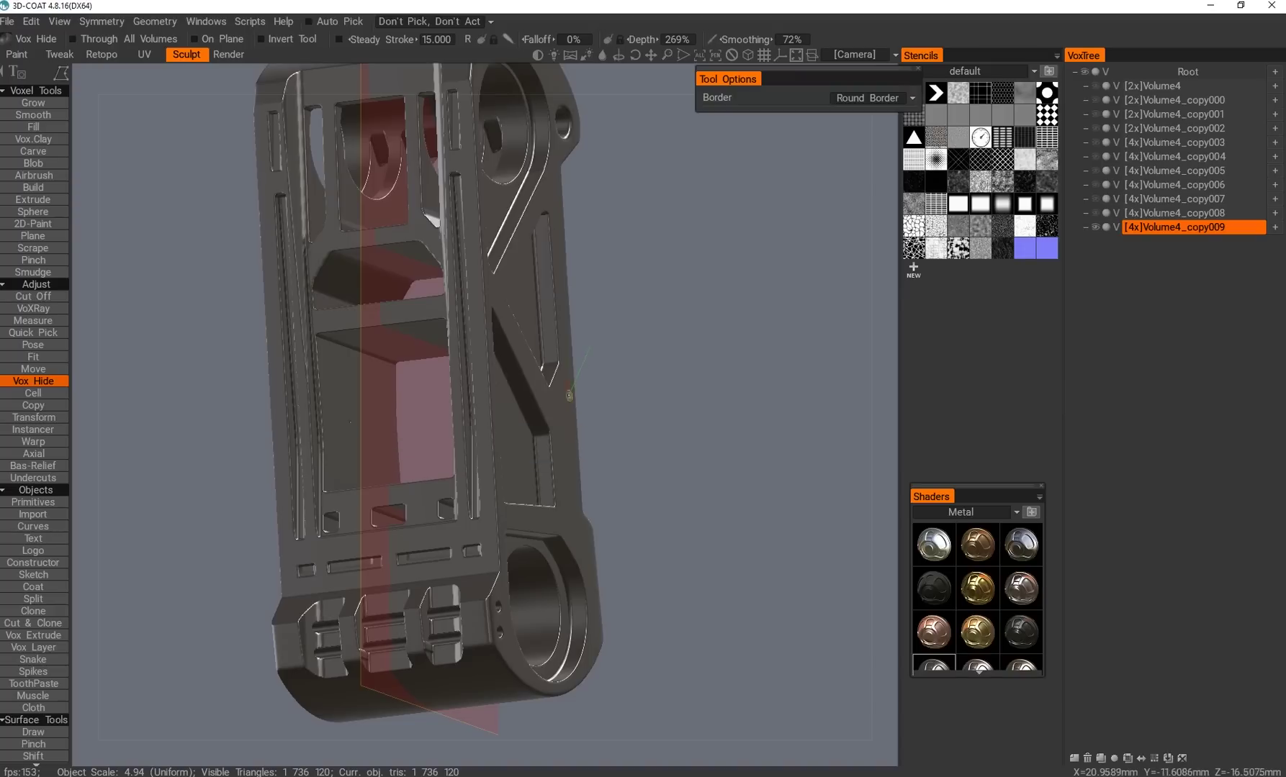
Chamfer the limb's long outer side edges with angled Vox Hide regions, leaving a stepped profile near the middle.
left_click_drag(606, 517, 569, 389, "alt")
key("space")
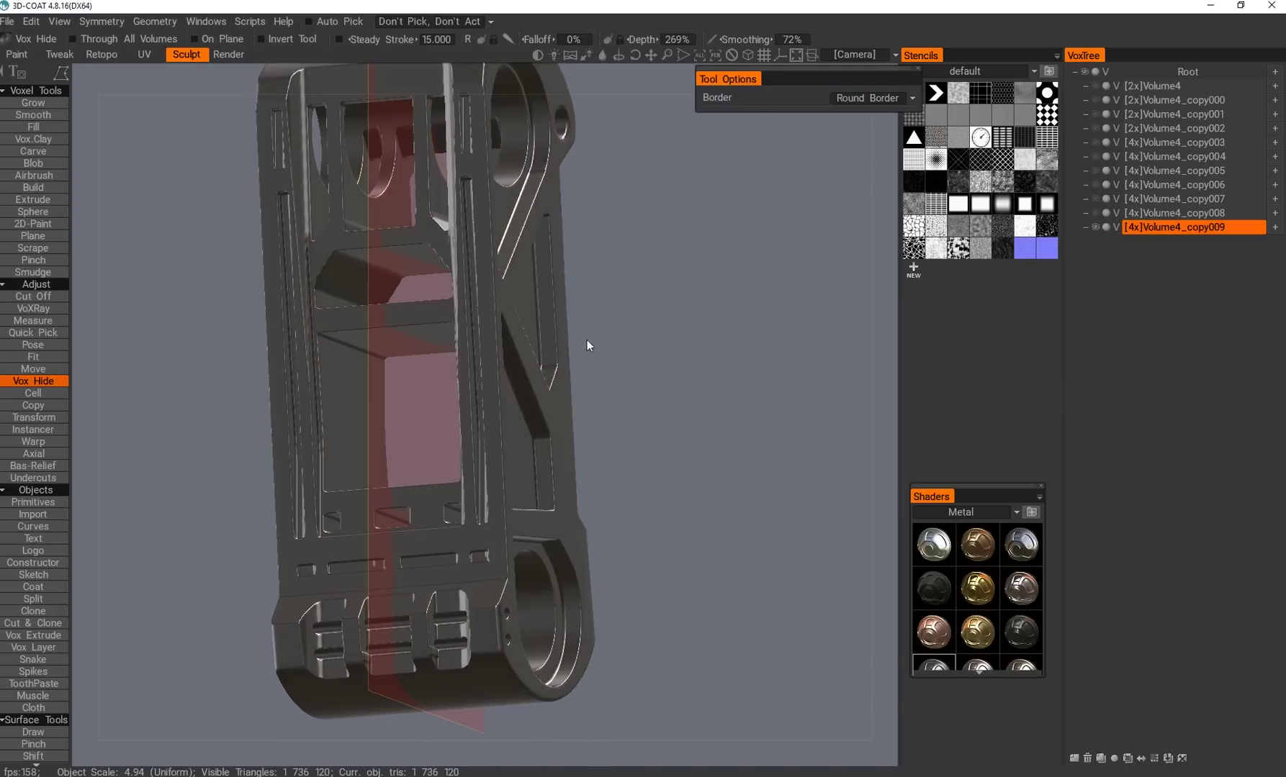
left_click_drag(599, 530, 403, 403, "alt")
left_click_drag(438, 498, 264, 497, "alt")
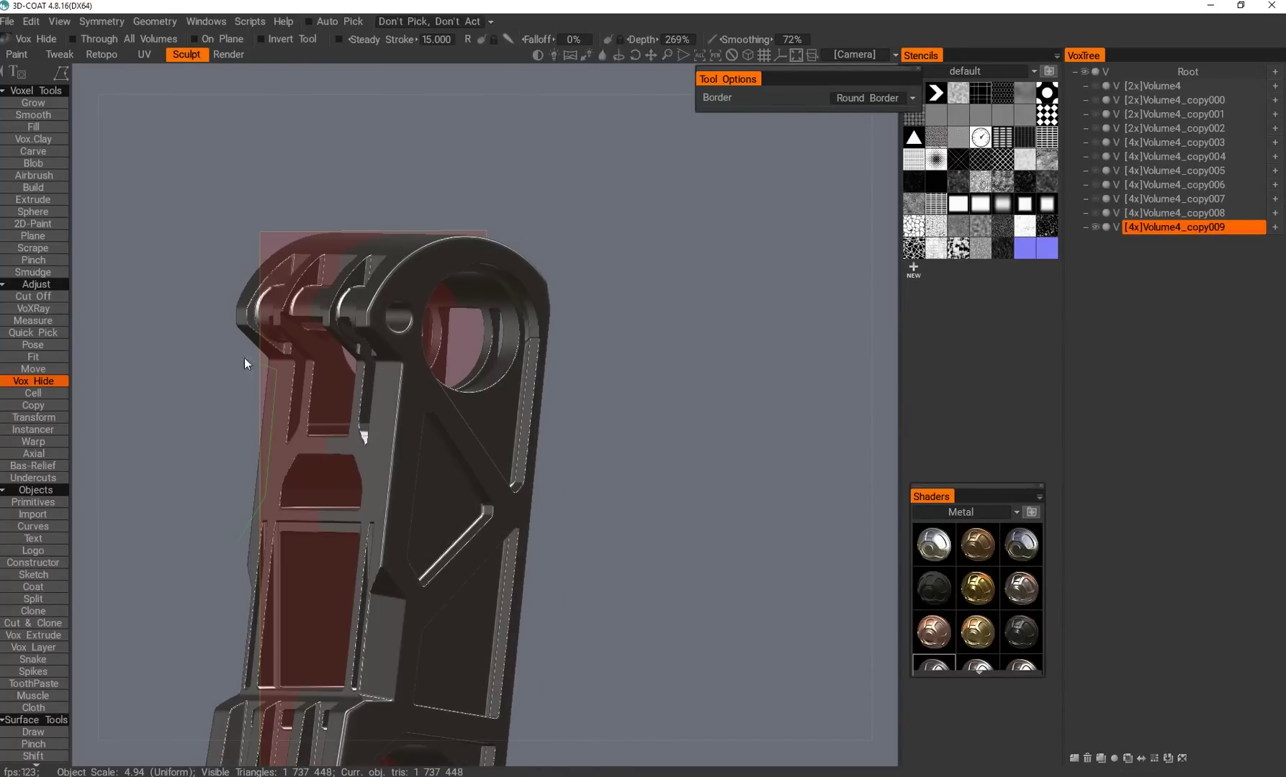
left_click_drag(239, 378, 307, 156, "alt")
key("space")
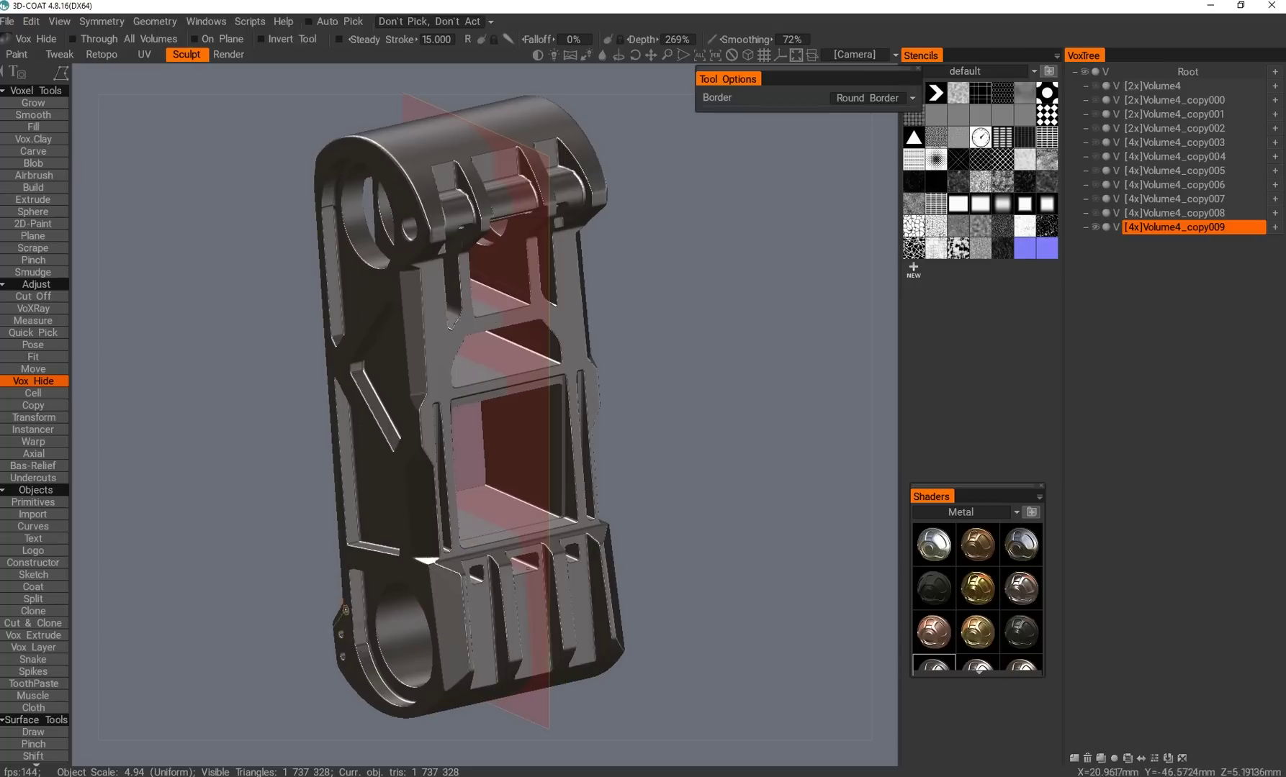
Bevel the outer edges and corners around the limb's upper end with symmetric Vox Hide regions.
left_click_drag(308, 658, 399, 196, "alt")
left_click(603, 147)
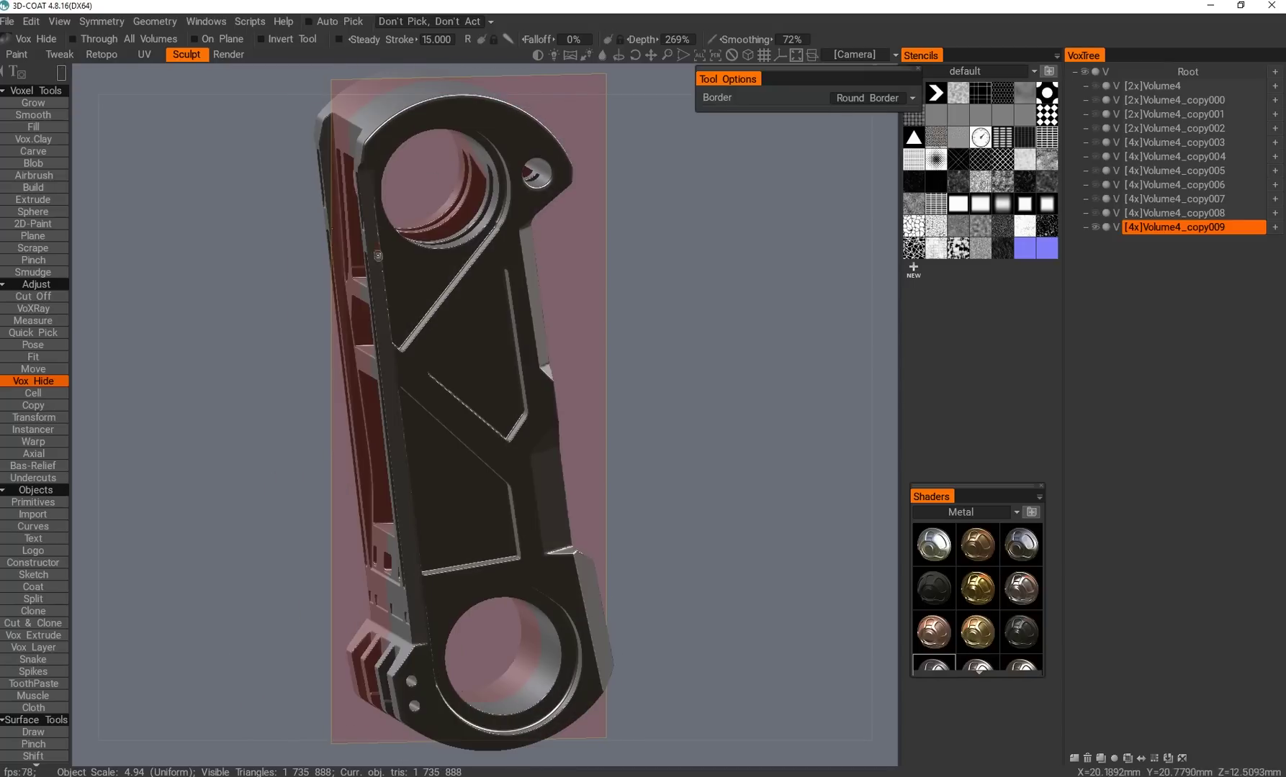
left_click_drag(371, 420, 323, 189, "alt")
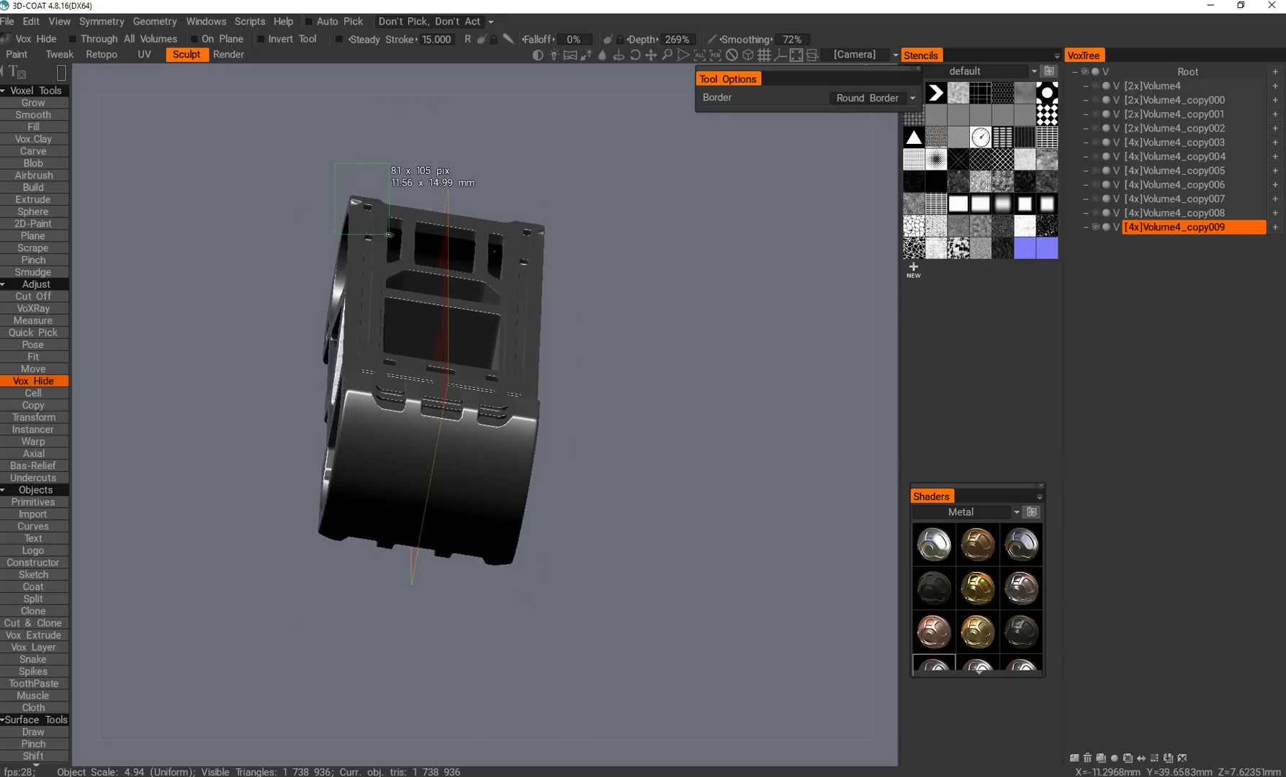
middle_click_drag(390, 235, 319, 364)
mouse_move(536, 403)
middle_mouse_down()
mouse_move(517, 388)
mouse_move(499, 410)
mouse_move(259, 416)
mouse_move(543, 397)
mouse_move(637, 448)
mouse_move(545, 488)
mouse_move(514, 417)
middle_mouse_up()
scroll(483, 345, "up", 3)
middle_click_drag(483, 346, 302, 396)
Duplicate the volume and cut the triangular side pocket through into an open window with Vox Hide.
left_click(33, 380)
middle_click_drag(227, 407, 569, 553)
middle_click_drag(595, 655, 482, 343)
key("space")
left_click_drag(476, 344, 476, 422)
middle_click_drag(481, 425, 454, 208)
key("space")
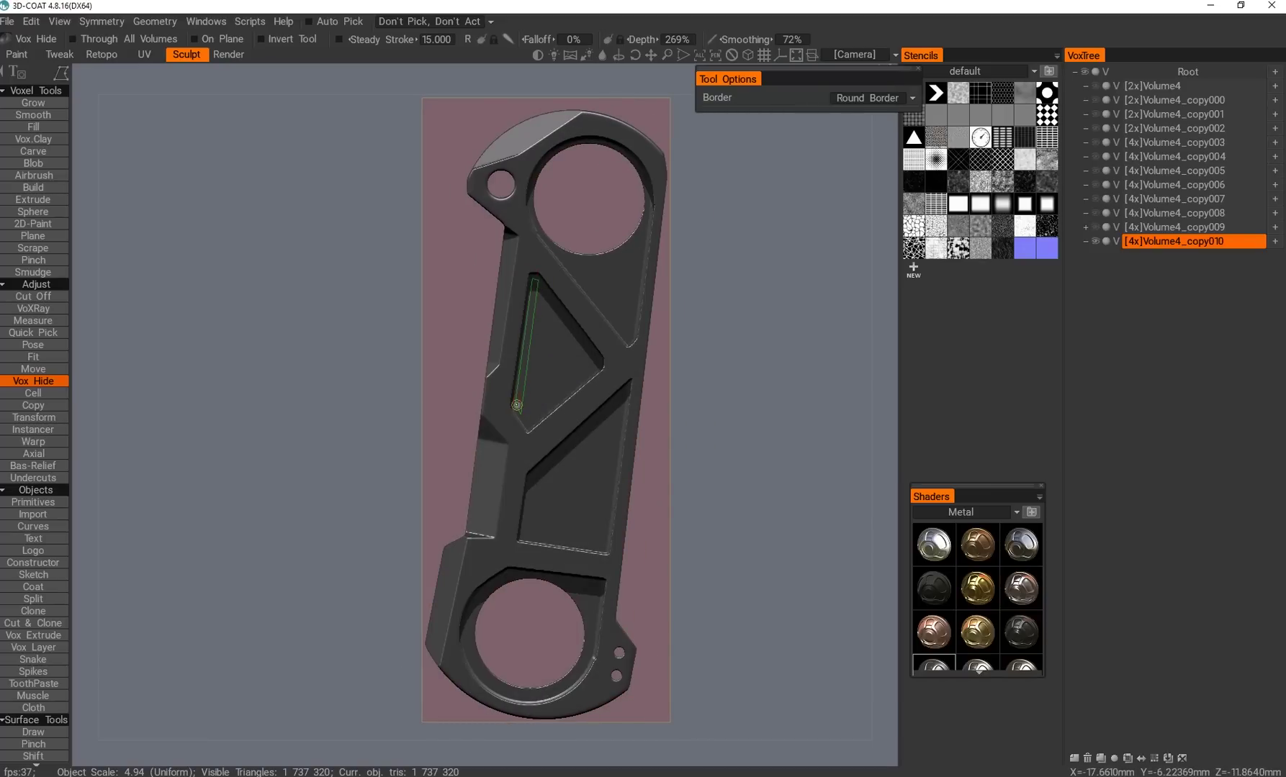
mouse_move(549, 459)
middle_mouse_down()
mouse_move(482, 500)
mouse_move(574, 462)
middle_mouse_up()
middle_click_drag(519, 163, 507, 377)
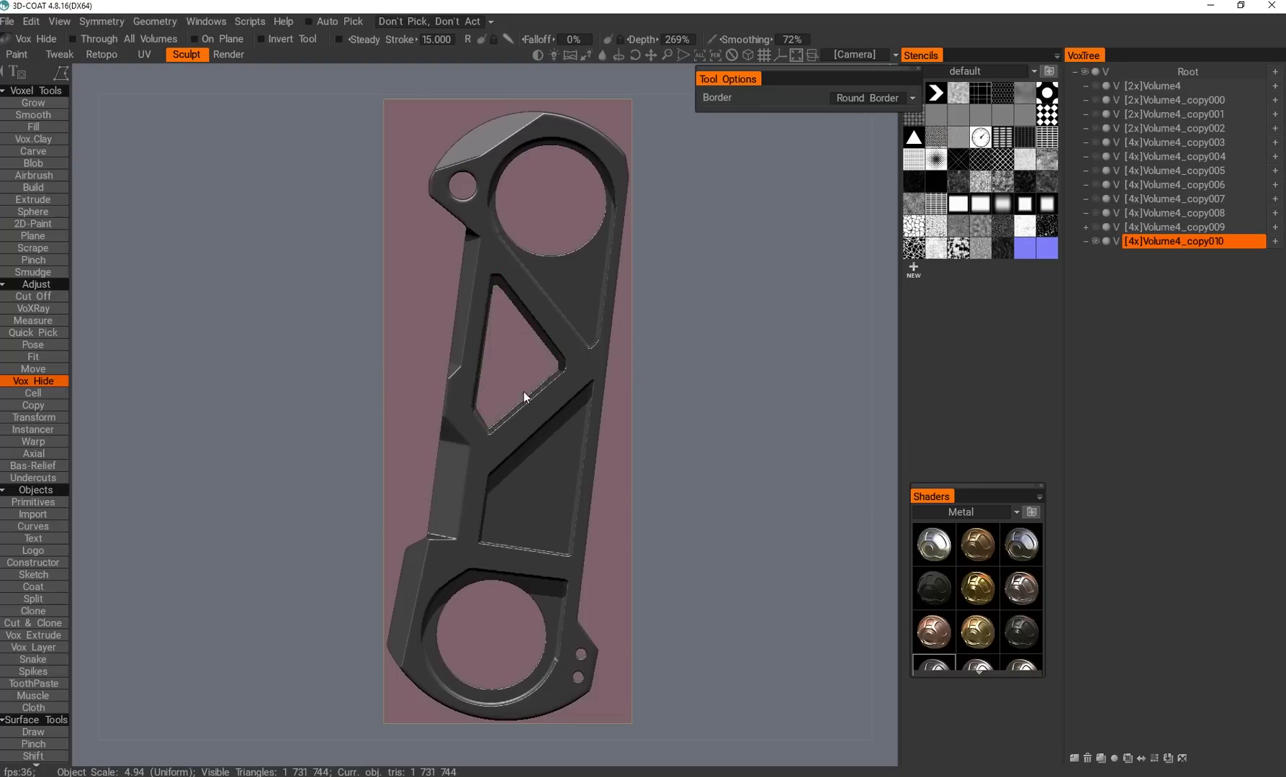
Cut a small rectangular notch centred under the crossbar at the upper edge of the square window.
middle_click_drag(506, 411, 382, 504)
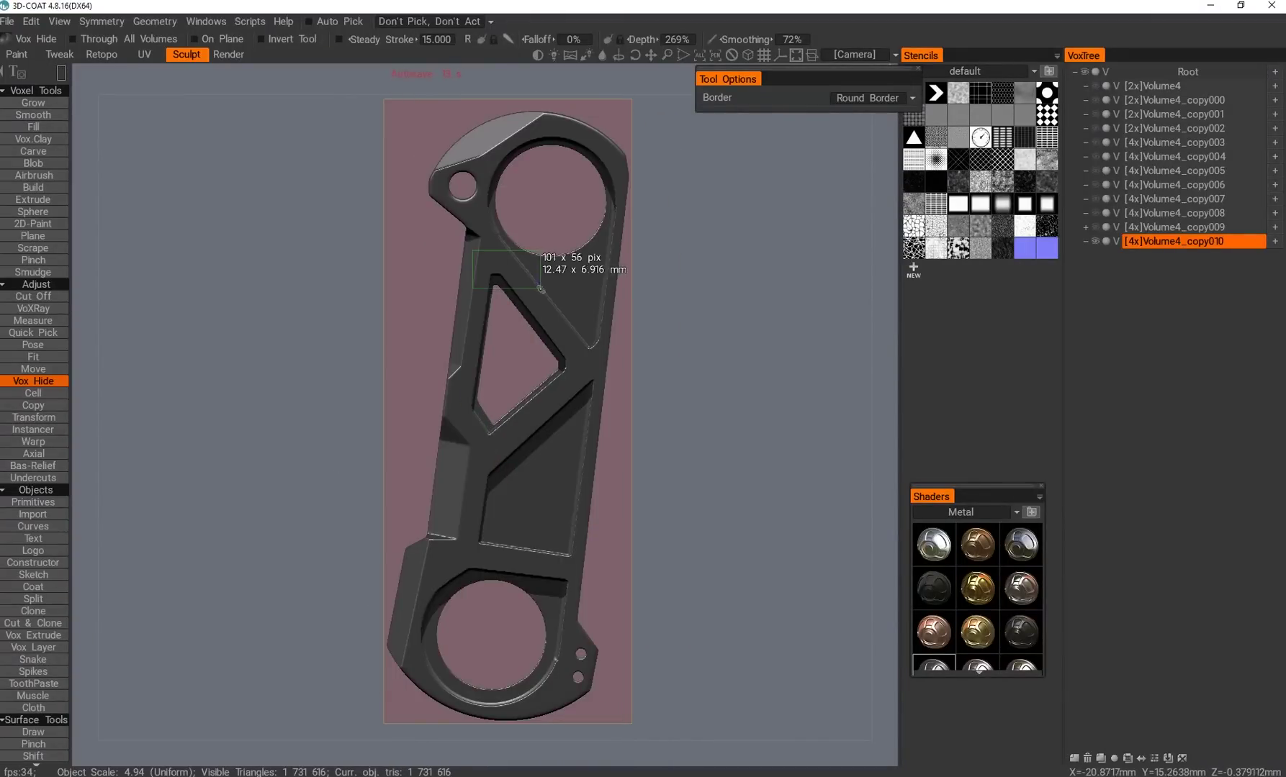
middle_click_drag(541, 289, 476, 385)
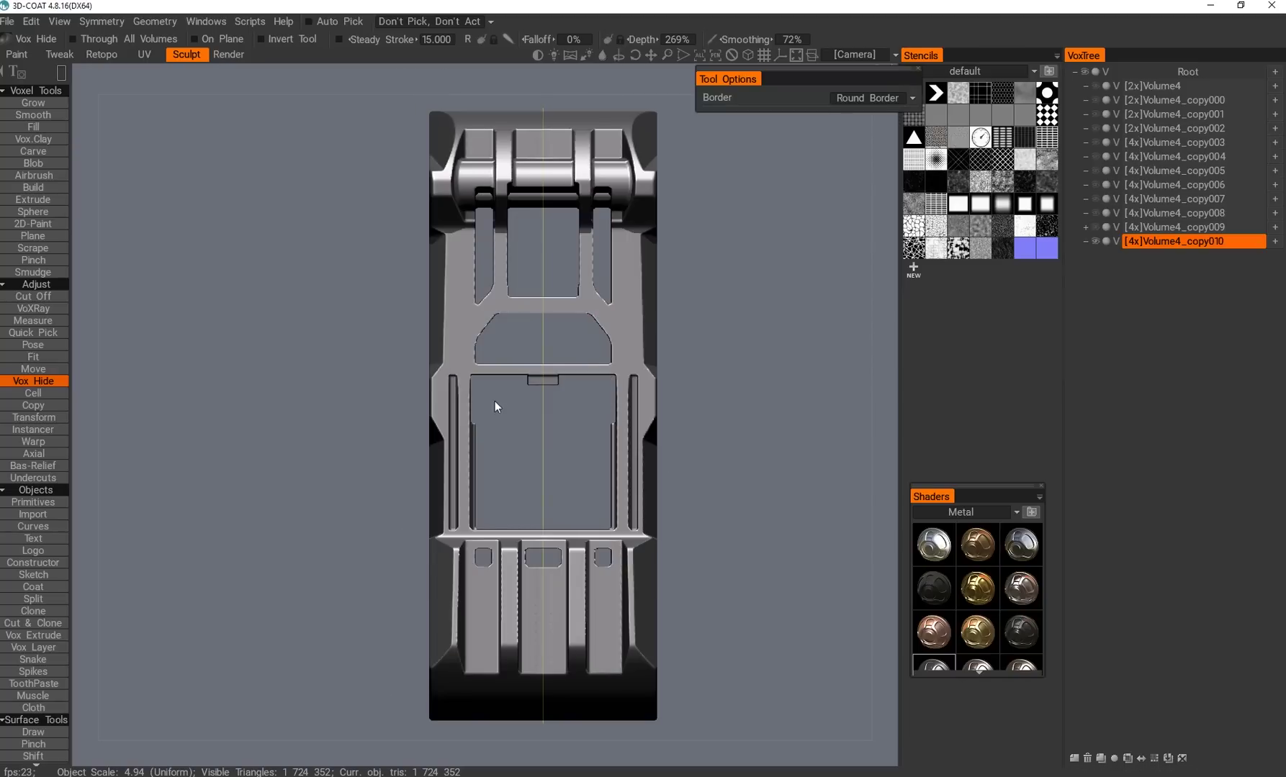
Refine the triangular side window with Vox Hide, leaving a horizontal crossbar and a smaller bevelled opening beneath it.
middle_click_drag(388, 454, 460, 376)
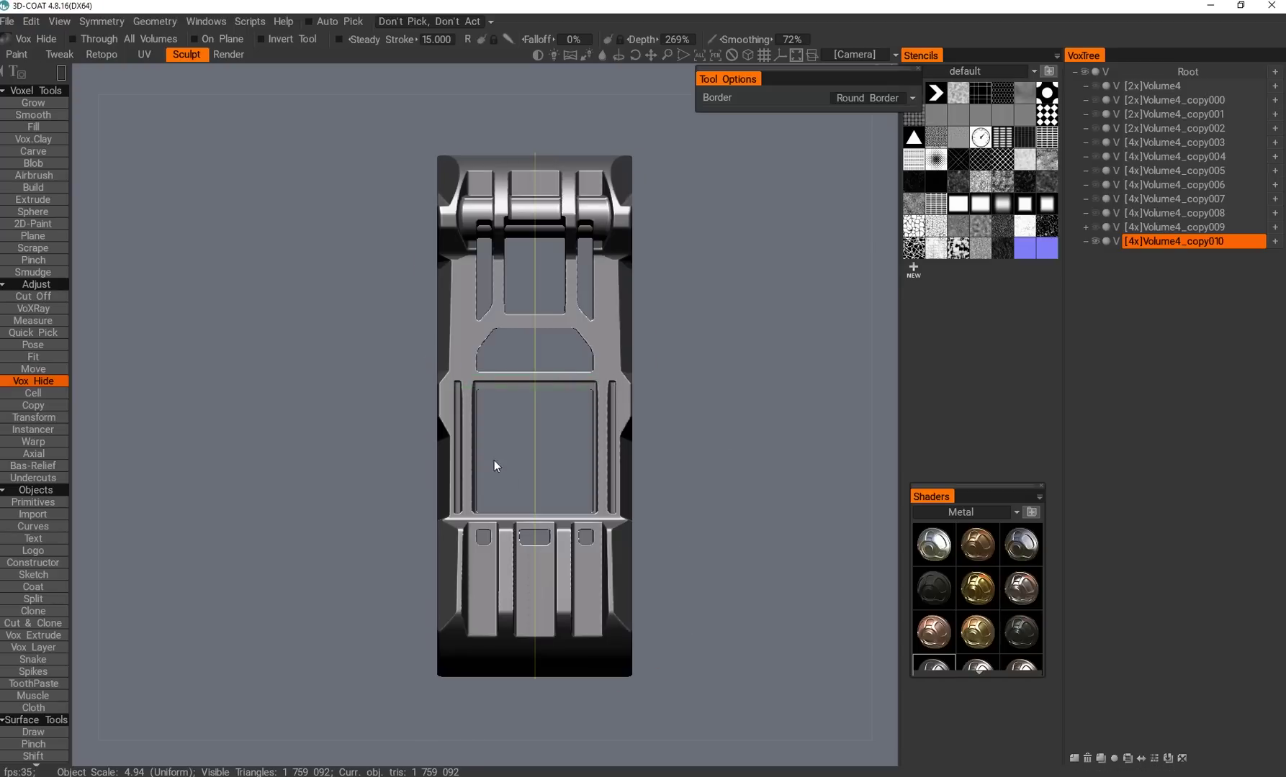
mouse_move(488, 441)
middle_mouse_down()
mouse_move(668, 517)
mouse_move(502, 425)
middle_mouse_up()
scroll(547, 423, "up", 3)
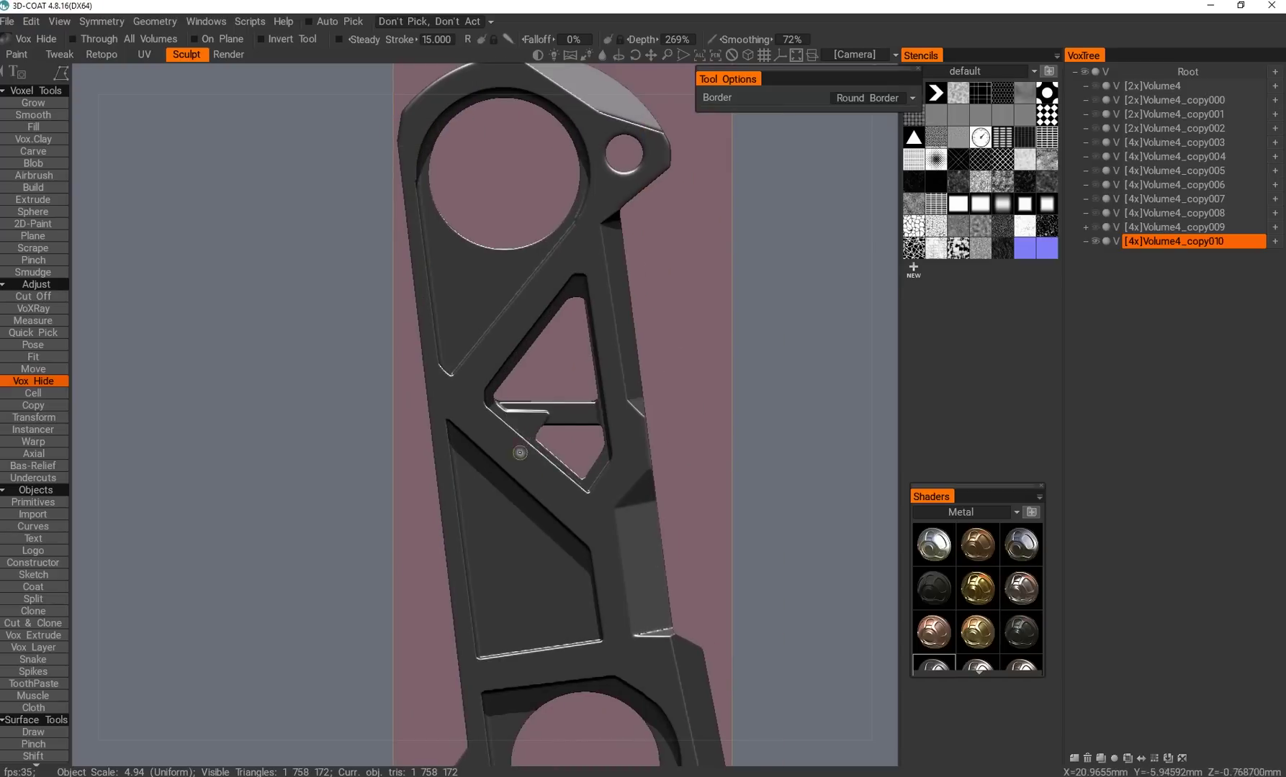
middle_click_drag(613, 419, 604, 468)
scroll(389, 552, "down", 3)
scroll(613, 465, "up", 5)
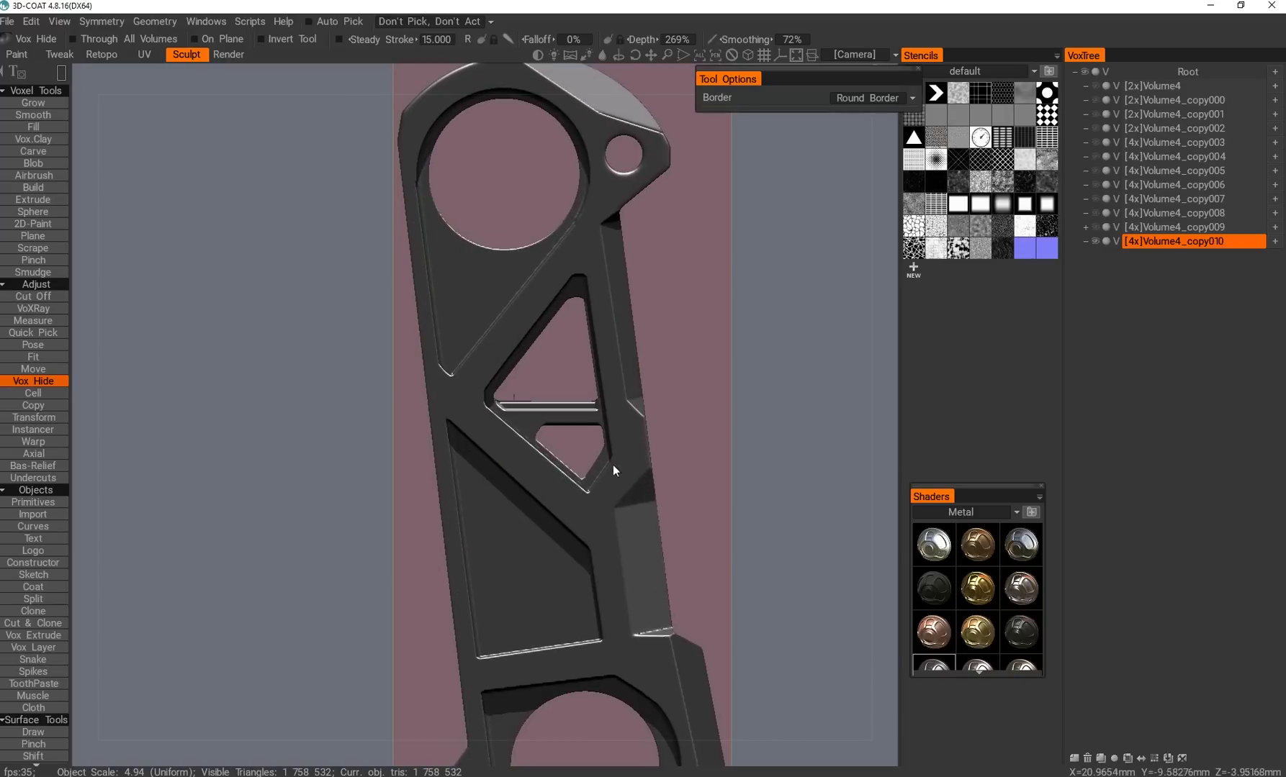
middle_click_drag(576, 333, 504, 461)
key("space")
scroll(447, 490, "down", 1)
scroll(556, 515, "up", 3)
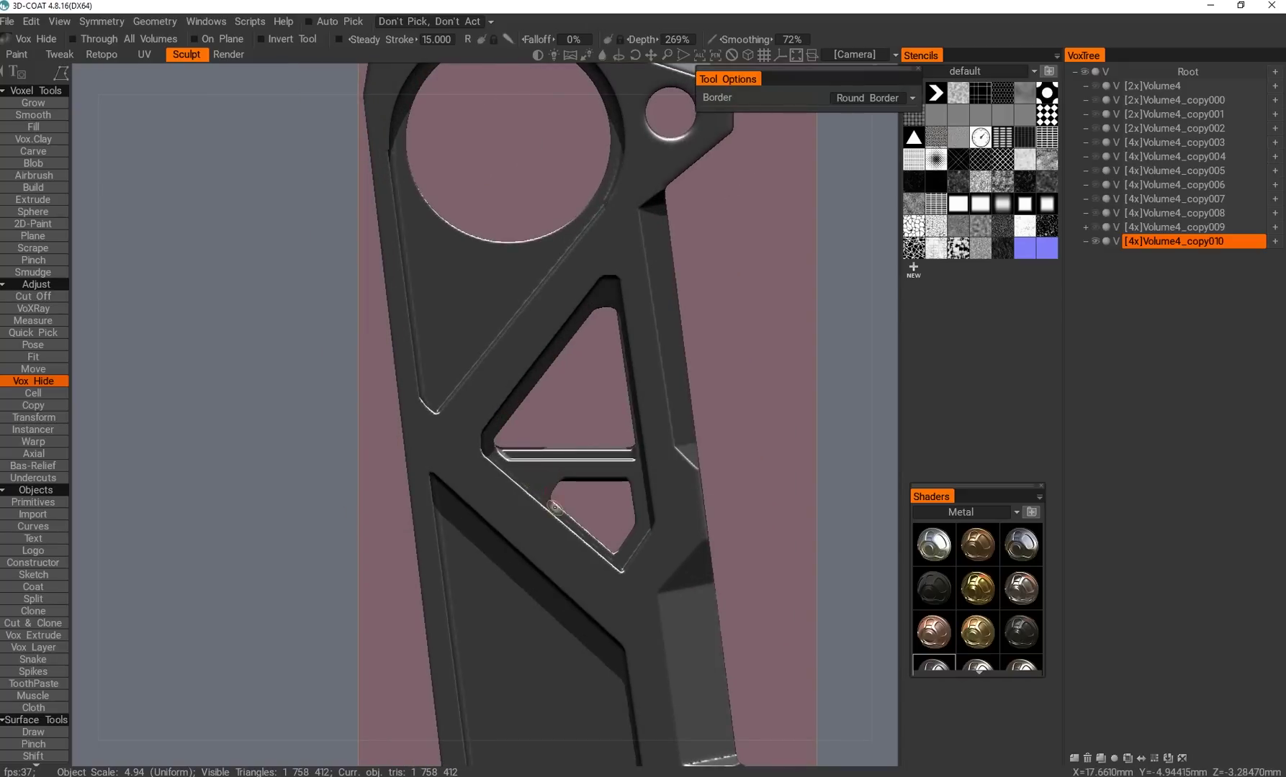
scroll(518, 504, "down", 3)
mouse_move(488, 494)
middle_mouse_down()
mouse_move(332, 488)
mouse_move(522, 429)
mouse_move(488, 517)
middle_mouse_up()
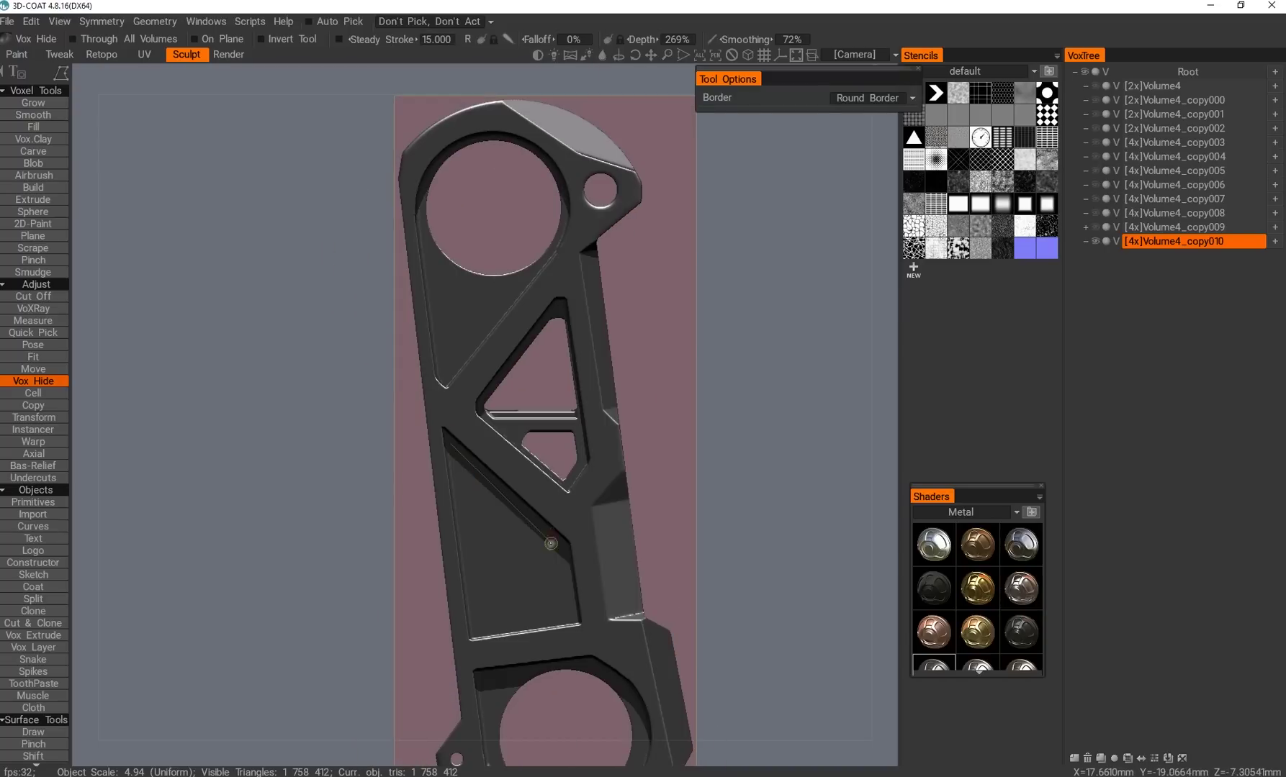
Cut the lower side pocket through into an open window with a bevelled inner corner.
left_click(451, 450)
scroll(490, 500, "down", 2)
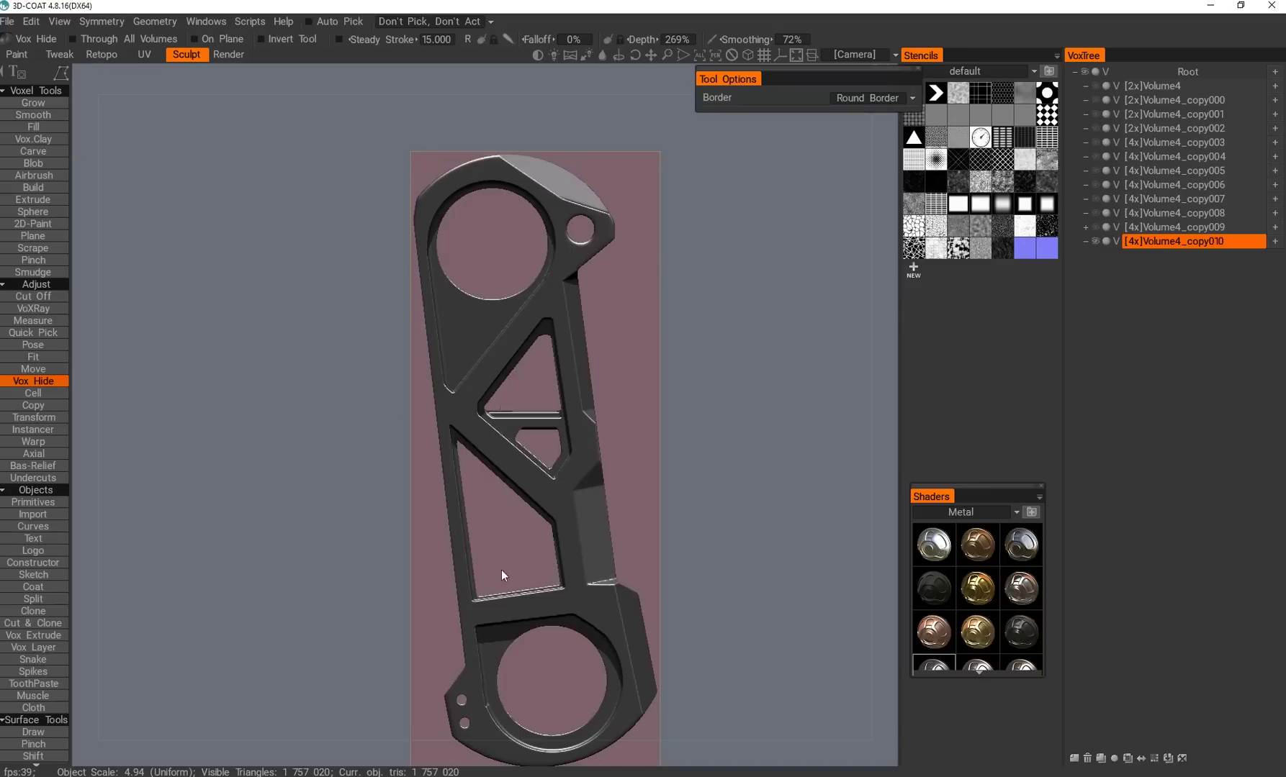
middle_click_drag(450, 435, 462, 387)
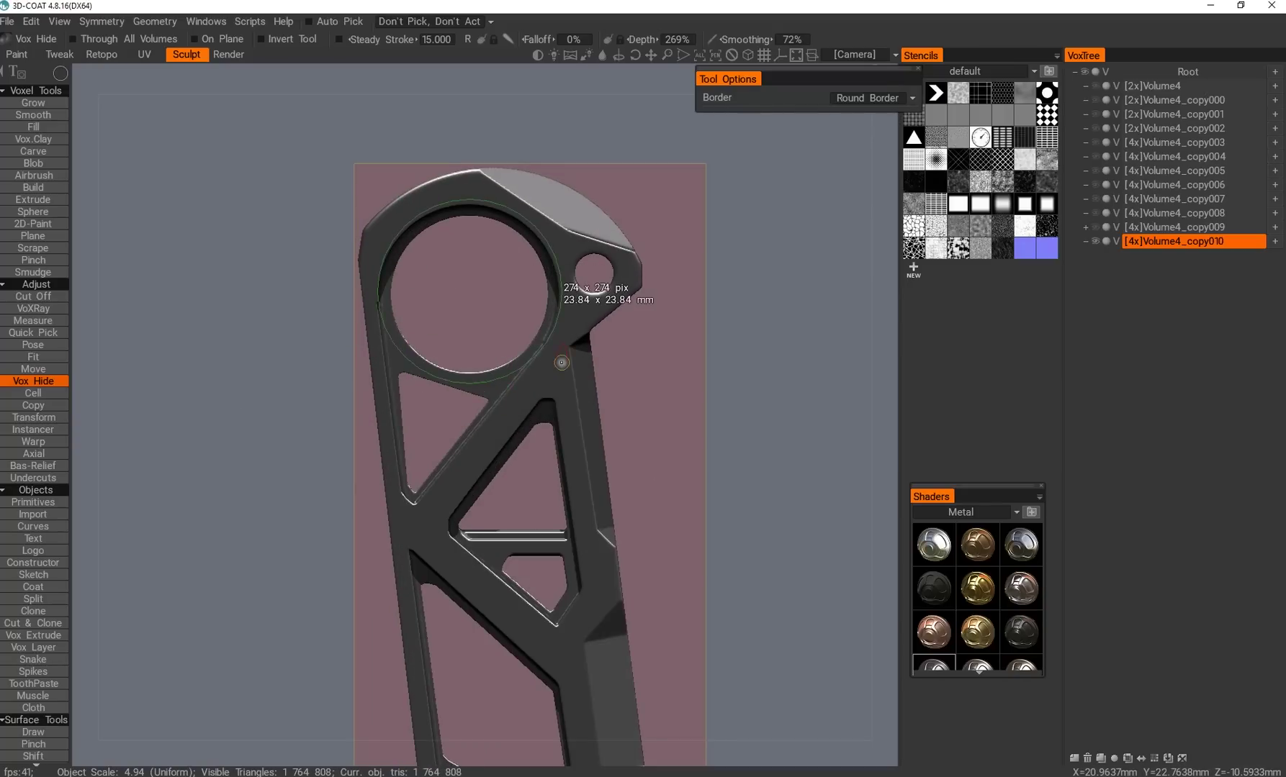
Rework the rim of the large upper side hole with a circular Vox Hide region about 23.84 mm across.
middle_click_drag(574, 374, 503, 403)
key("space")
mouse_move(576, 357)
middle_mouse_down()
mouse_move(527, 526)
mouse_move(577, 355)
middle_mouse_up()
key("space")
scroll(381, 333, "down", 3)
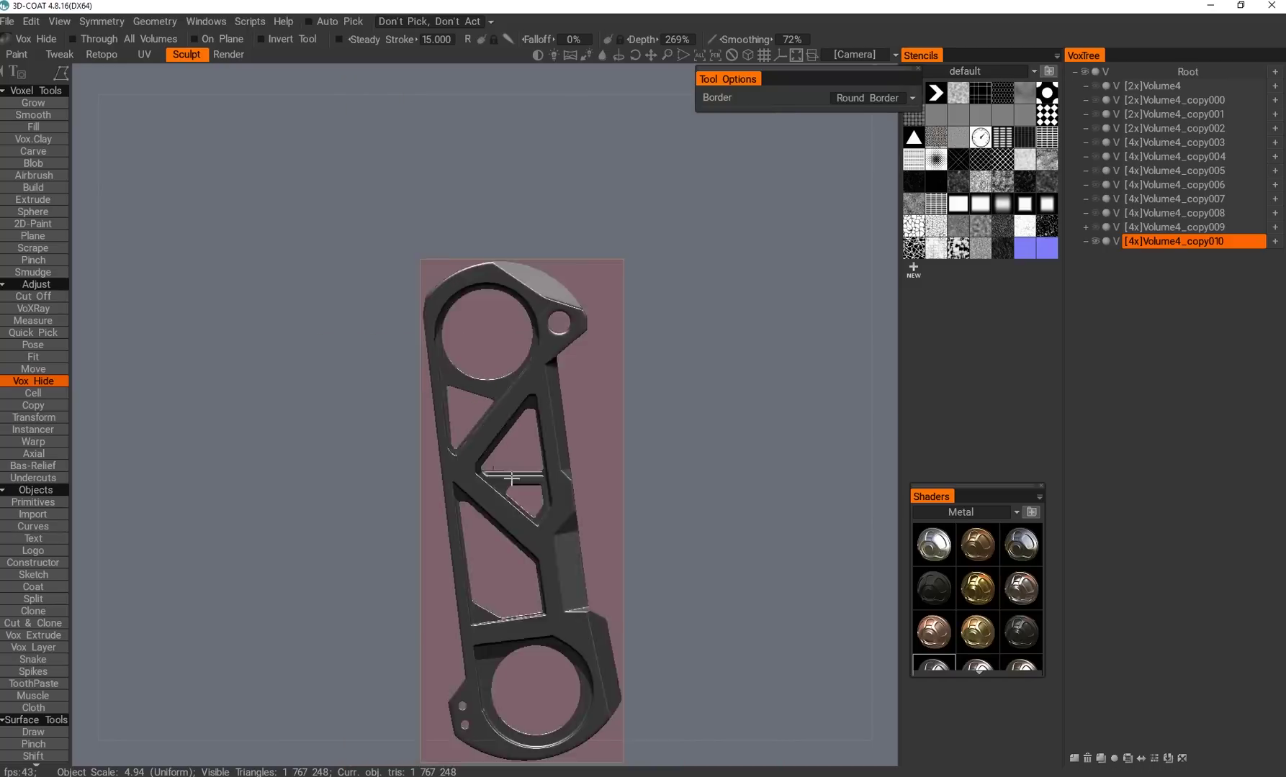
Try to cut a small square pocket into the chamfered outer face beside the large lower side hole.
middle_click_drag(381, 333, 372, 502)
scroll(373, 501, "up", 3)
key("space")
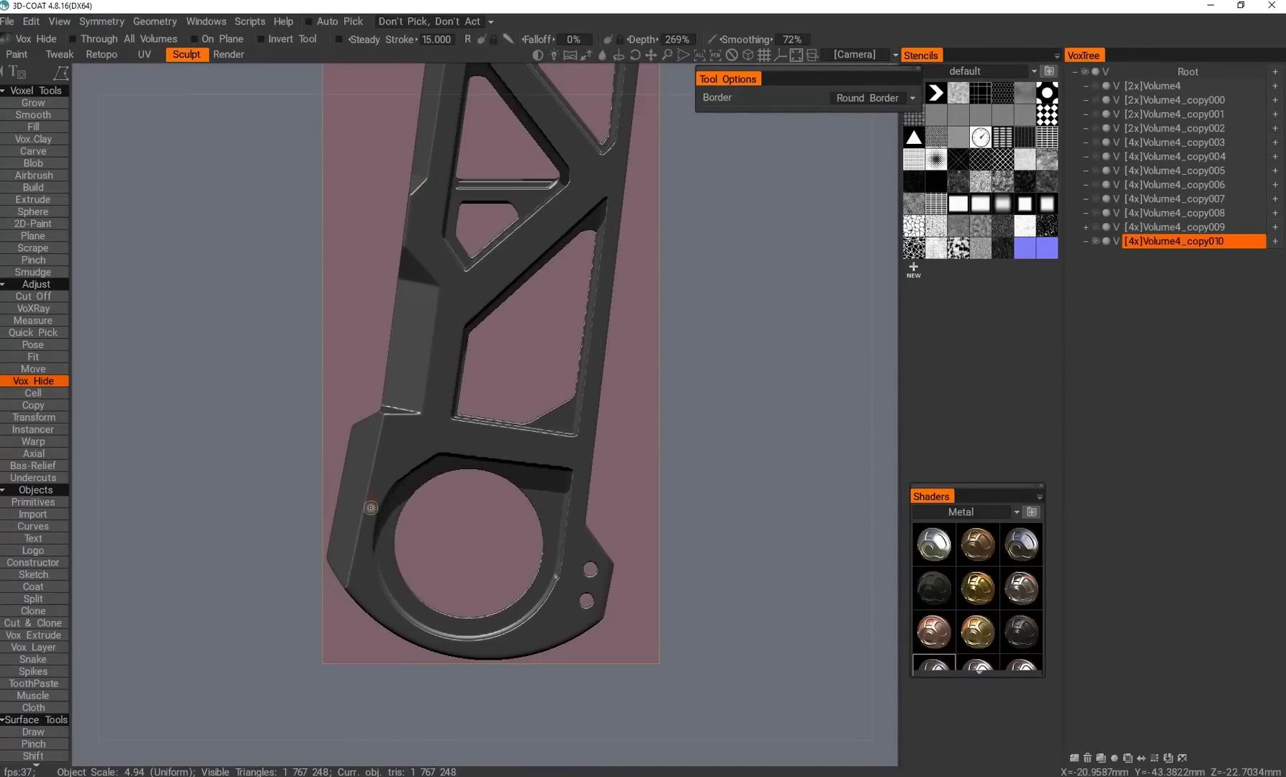
key("space")
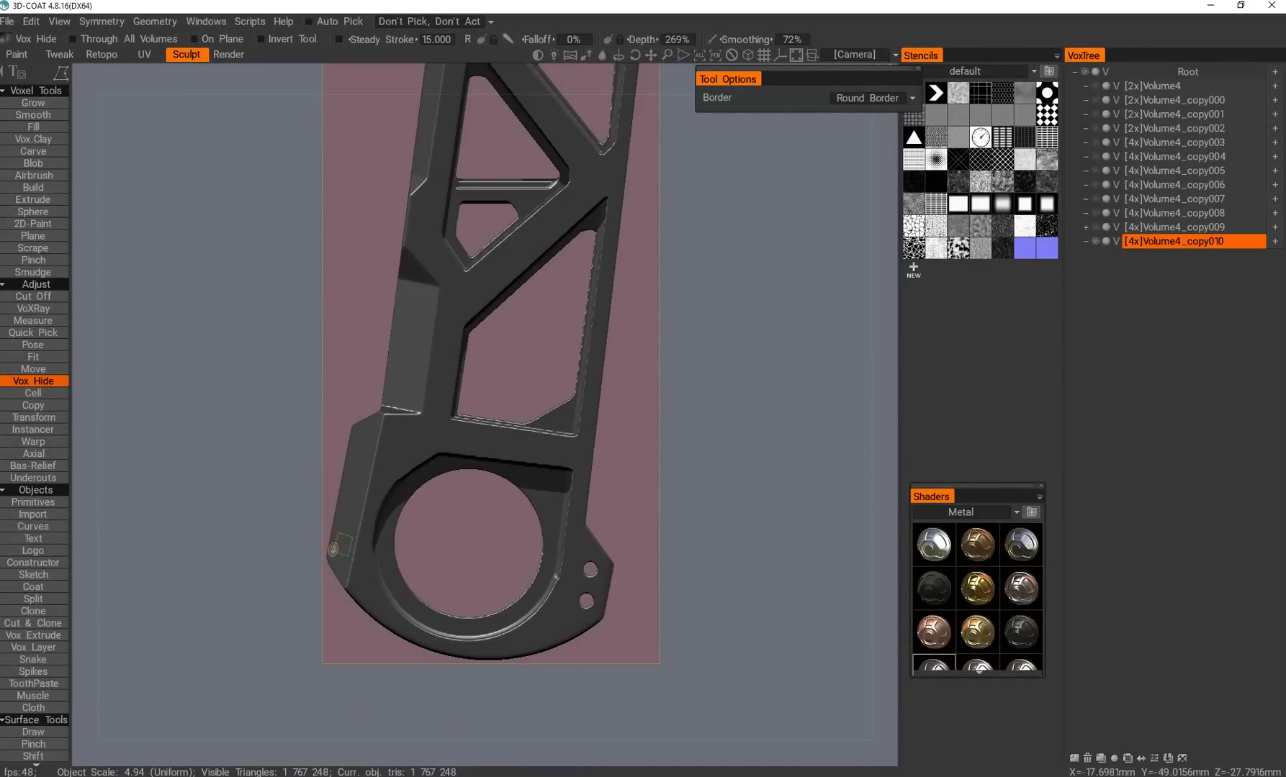
middle_click_drag(333, 550, 554, 551)
scroll(432, 573, "down", 3)
scroll(310, 574, "up", 3)
scroll(309, 573, "down", 3)
scroll(554, 551, "up", 5)
key("space")
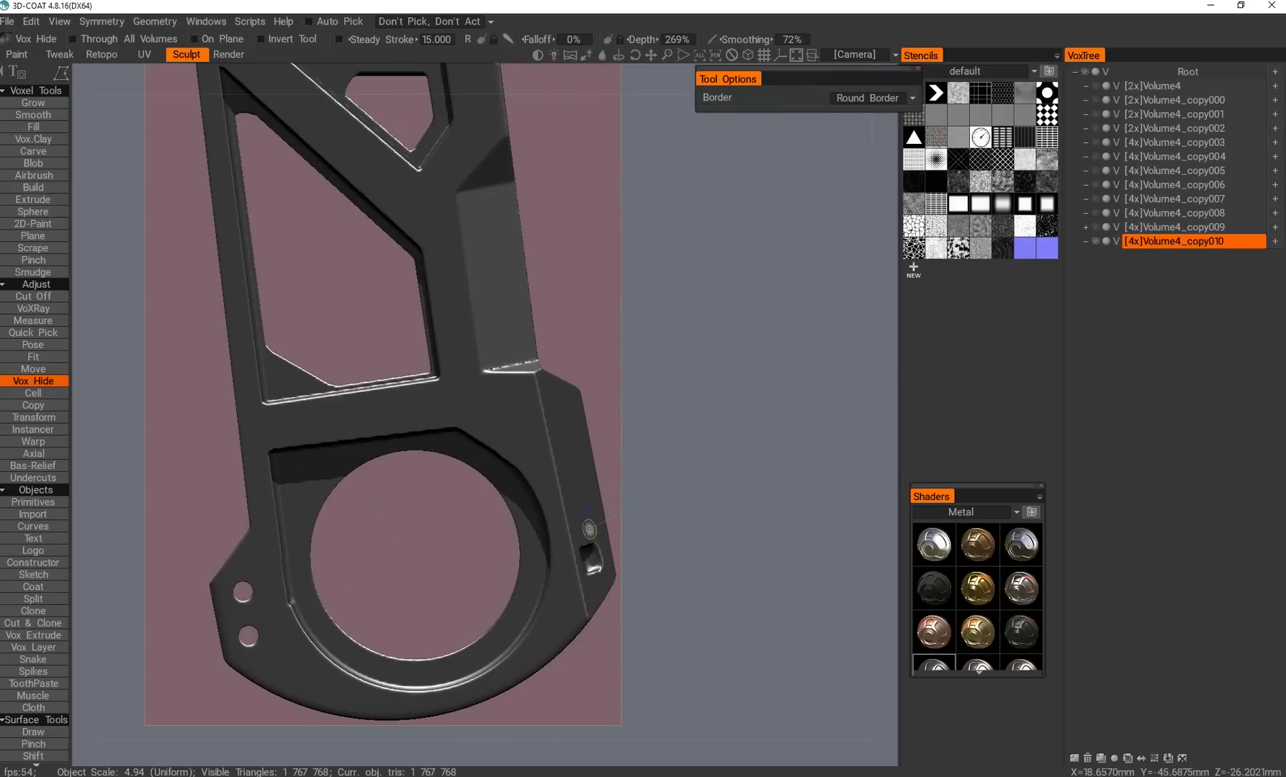
middle_click_drag(640, 555, 417, 633)
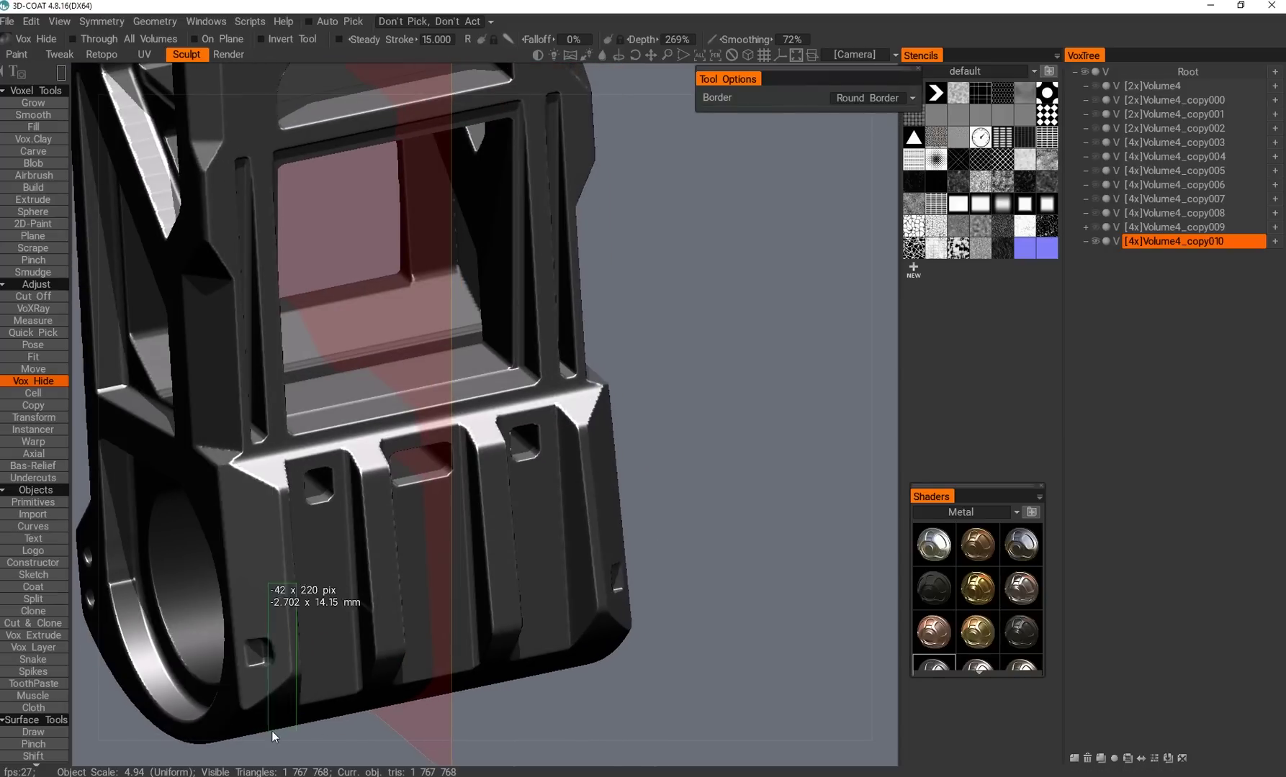
left_click_drag(257, 577, 373, 654)
middle_click_drag(373, 655, 421, 522)
scroll(420, 520, "up", 4)
Cut long tapered recesses into the chamfered outer faces of the limb's lower end and divide each with a crossbar.
key("e")
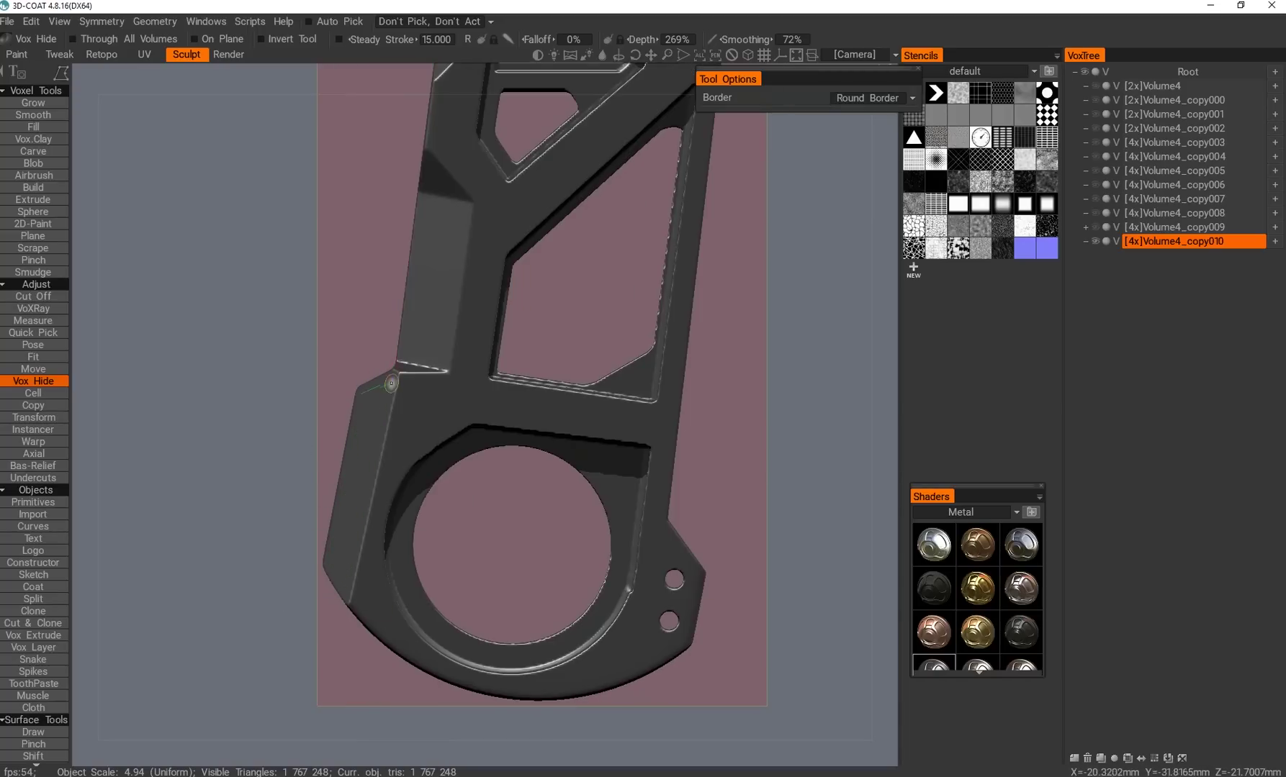
mouse_move(358, 413)
middle_mouse_down()
mouse_move(344, 512)
mouse_move(551, 547)
middle_mouse_up()
key("e")
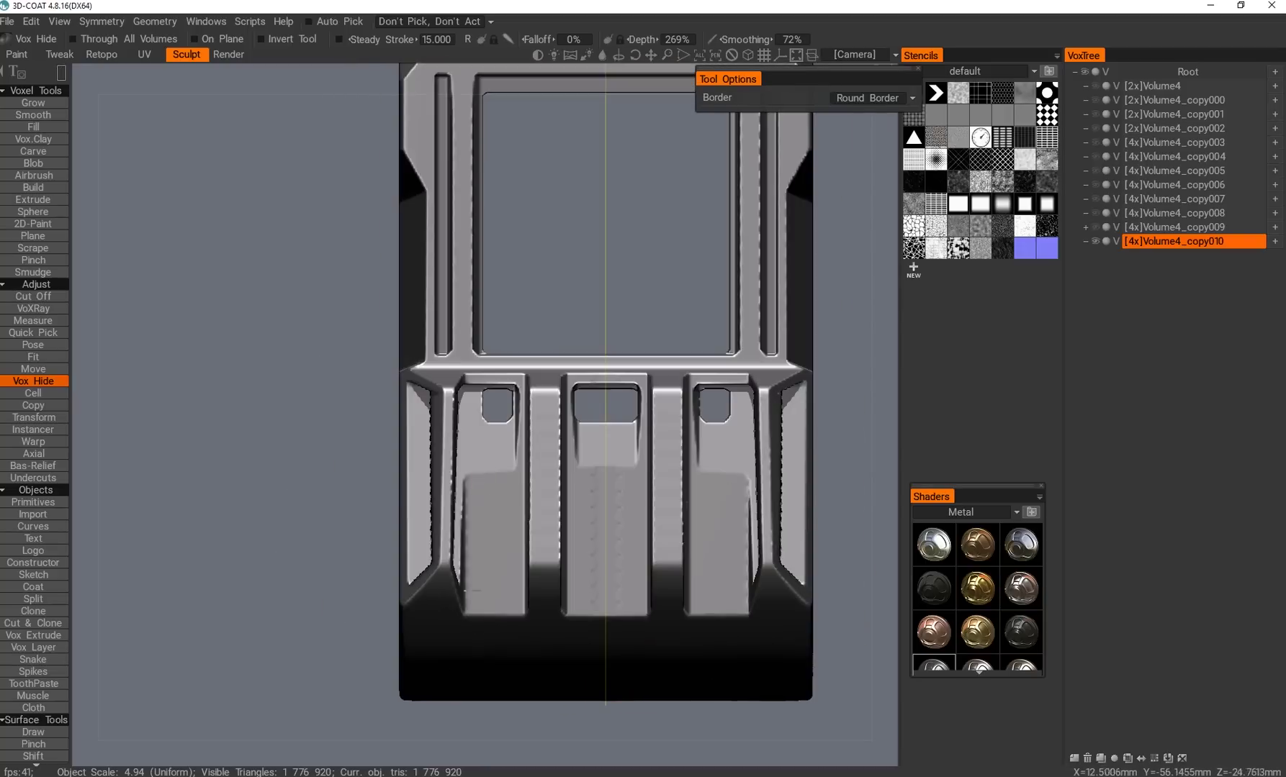
left_click_drag(477, 496, 477, 496)
middle_click_drag(477, 496, 517, 508)
left_click_drag(485, 562, 460, 374)
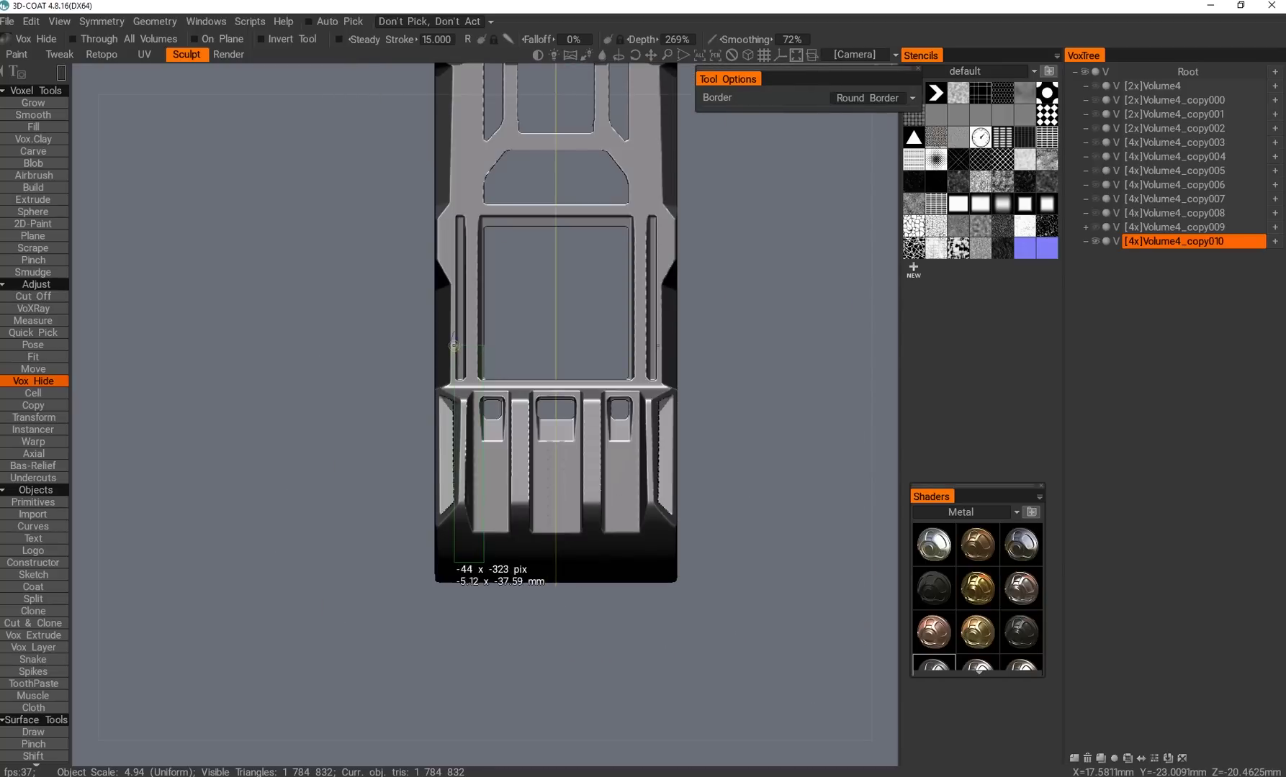
middle_click_drag(452, 405, 429, 477)
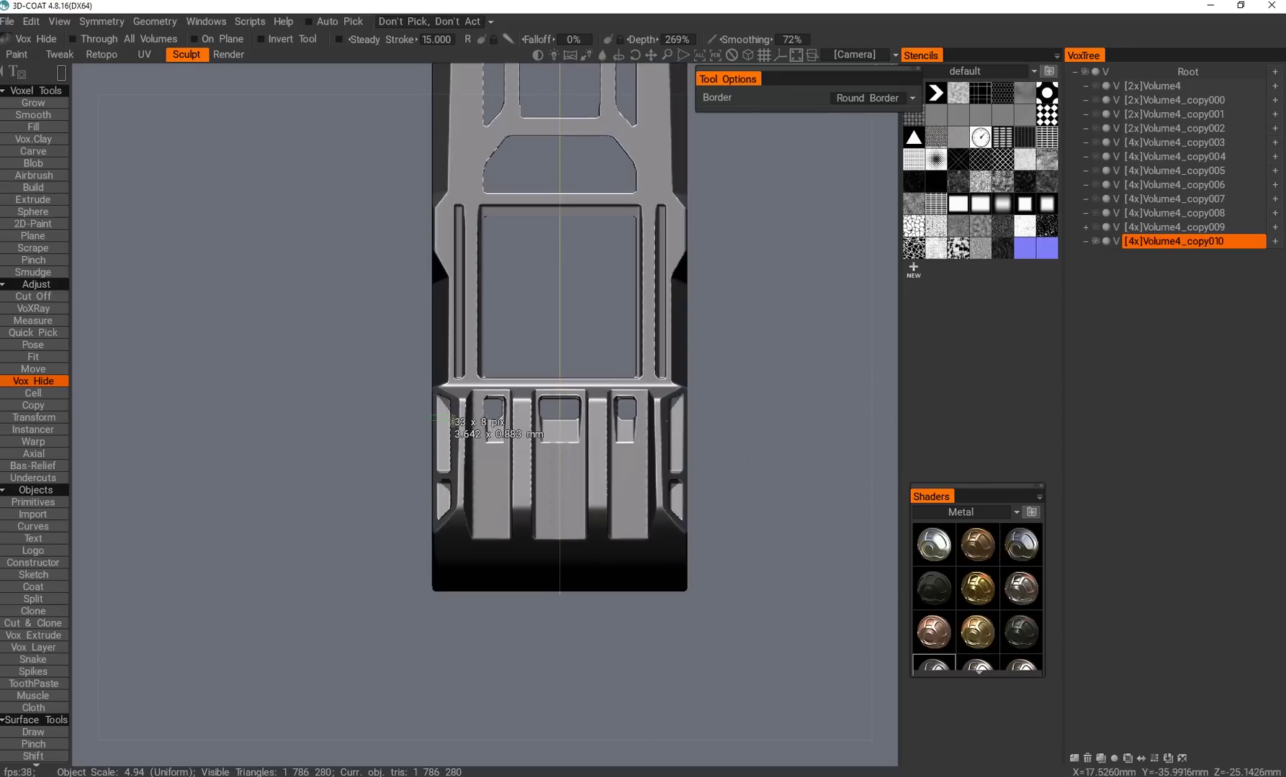
Reshape the divided recesses on the lower end's outer faces into a small upper pocket and a separate lower slot.
middle_click_drag(454, 419, 376, 463)
scroll(397, 542, "up", 2)
middle_click_drag(401, 544, 457, 522)
left_click_drag(387, 441, 425, 510)
middle_click_drag(426, 509, 448, 609)
scroll(264, 602, "down", 3)
scroll(427, 548, "up", 5)
scroll(360, 562, "down", 5)
scroll(447, 609, "up", 5)
Refill the lower side window and cut it through again along its inner frame with Vox Hide.
middle_click_drag(502, 548, 663, 381)
scroll(524, 567, "down", 3)
scroll(646, 508, "up", 5)
scroll(646, 508, "down", 5)
middle_click_drag(646, 508, 624, 442)
scroll(623, 442, "up", 5)
middle_click_drag(618, 521, 561, 515)
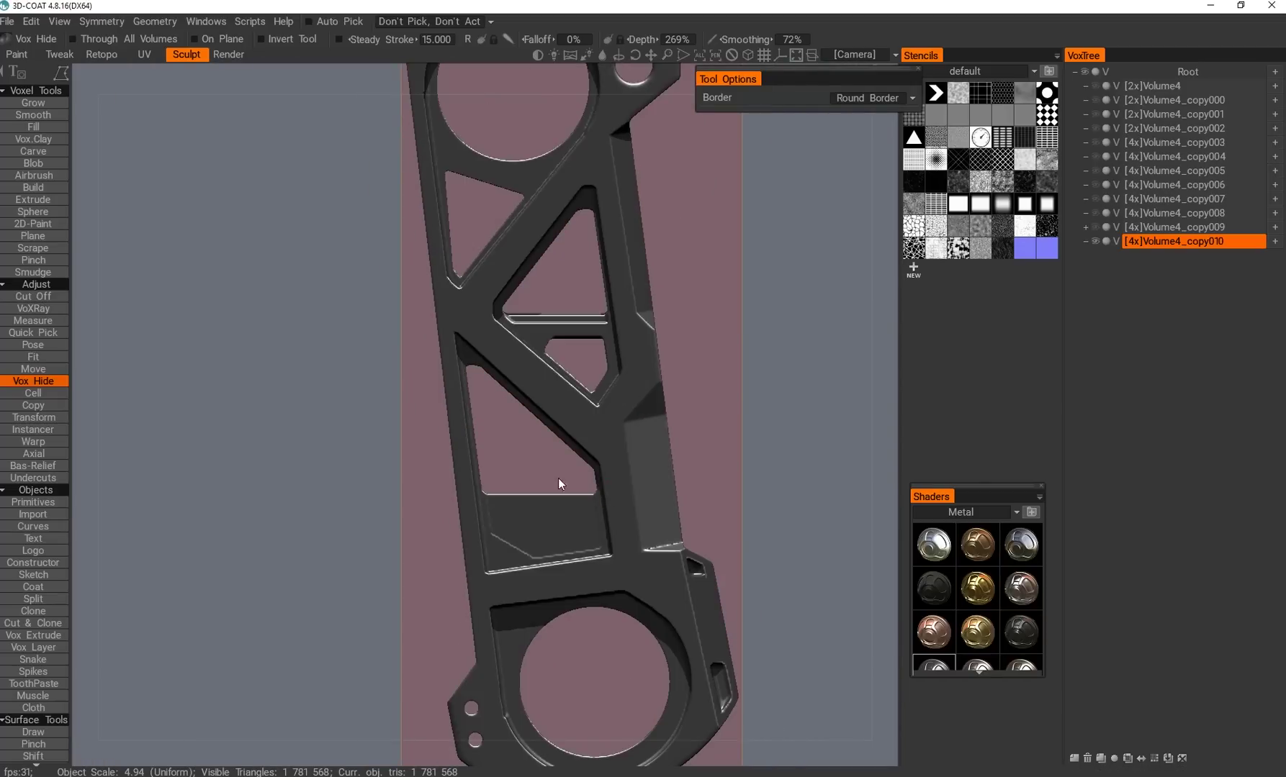
left_click(486, 507)
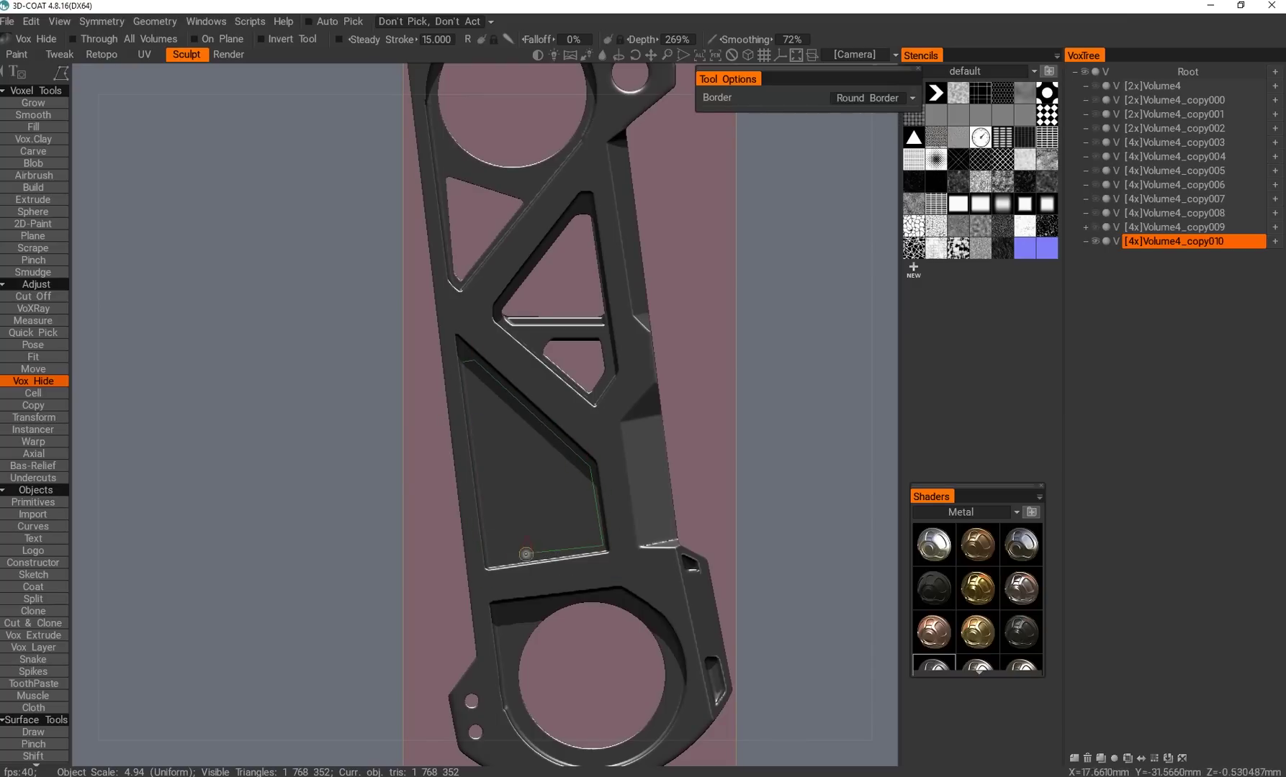
scroll(473, 428, "down", 5)
Duplicate the working volume and return to the Vox Hide tool on the copy.
middle_click_drag(472, 428, 403, 461)
left_click(33, 417)
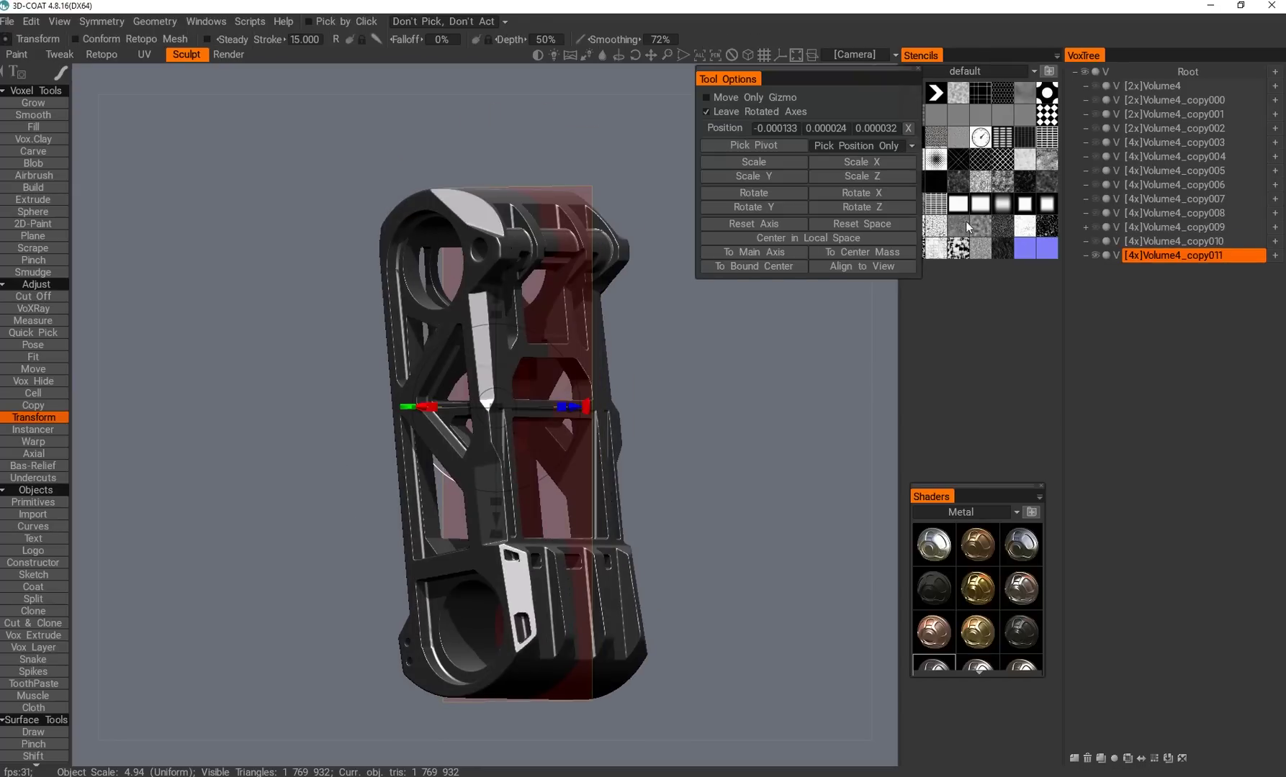
left_click(34, 332)
left_click(33, 381)
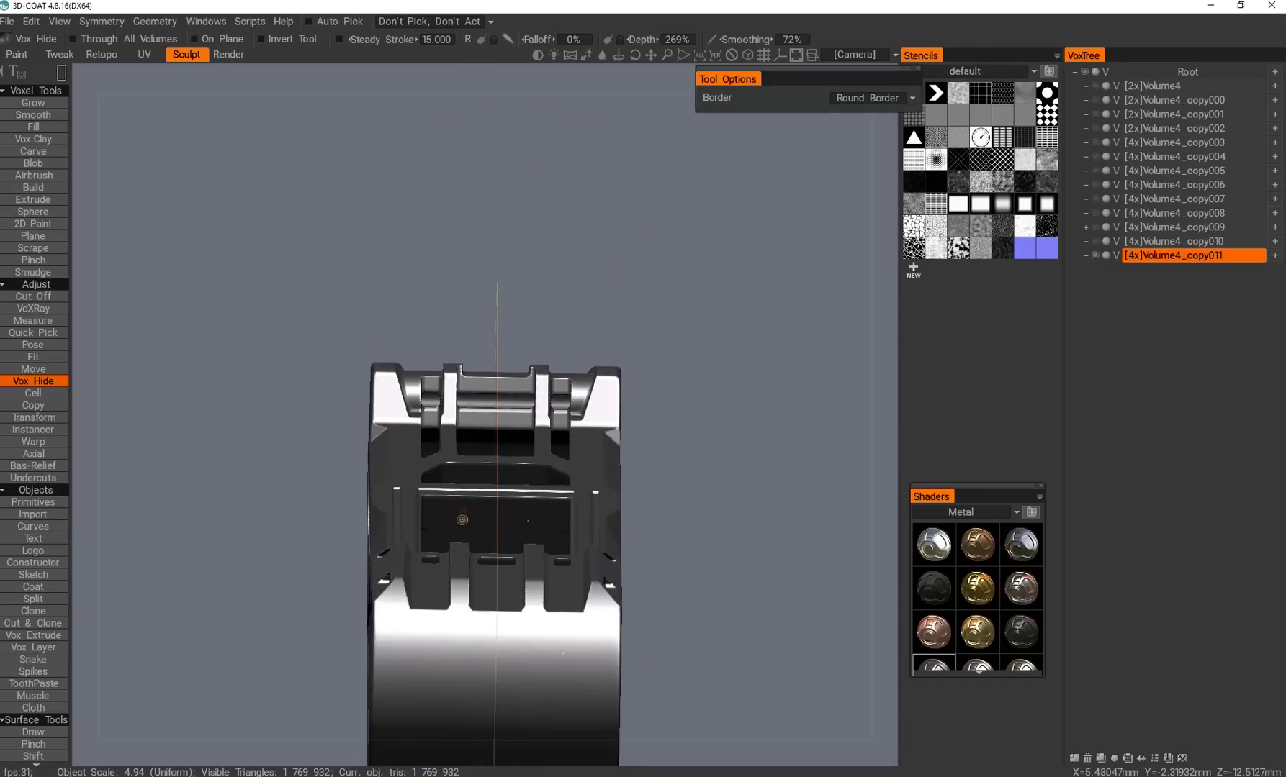
Try to recess a rectangular panel about 31.5 × 24.18 mm around the upper group of front windows.
middle_click_drag(460, 520, 417, 484)
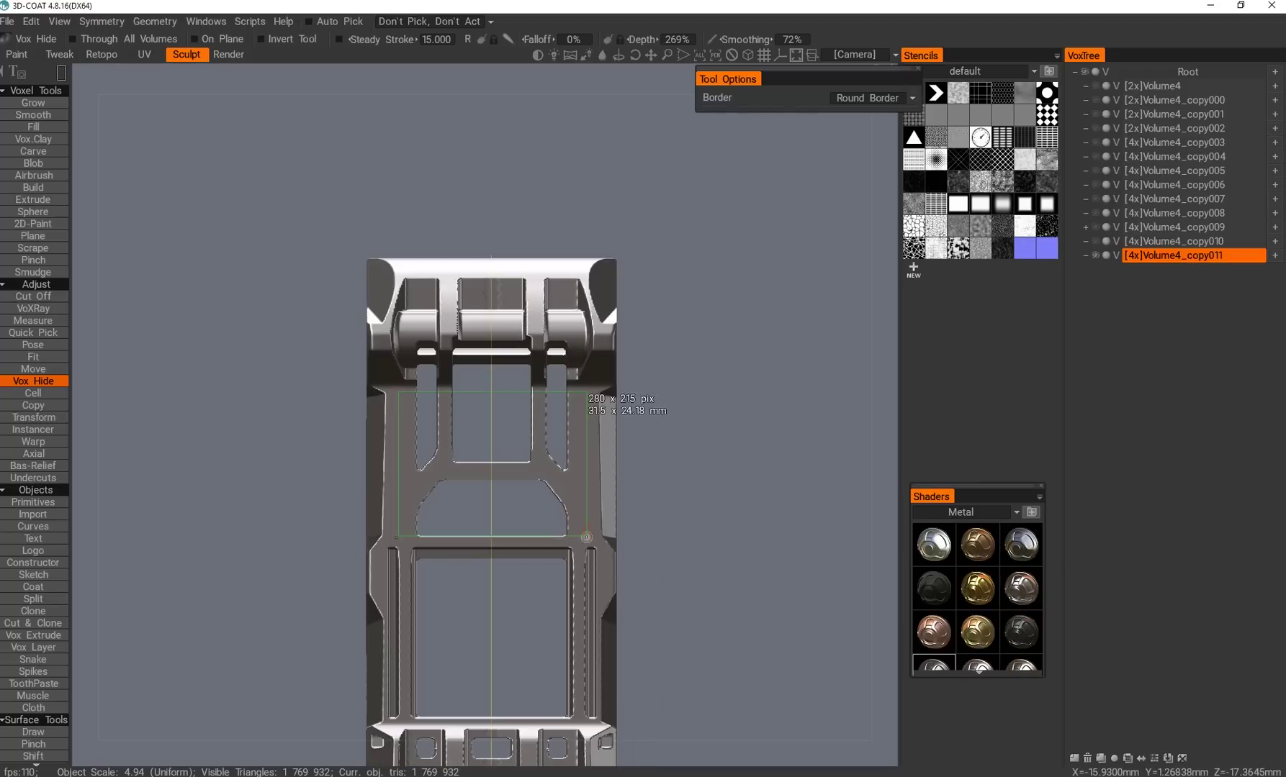
left_click_drag(588, 540, 588, 540)
left_click(410, 466)
key("ctrl+z")
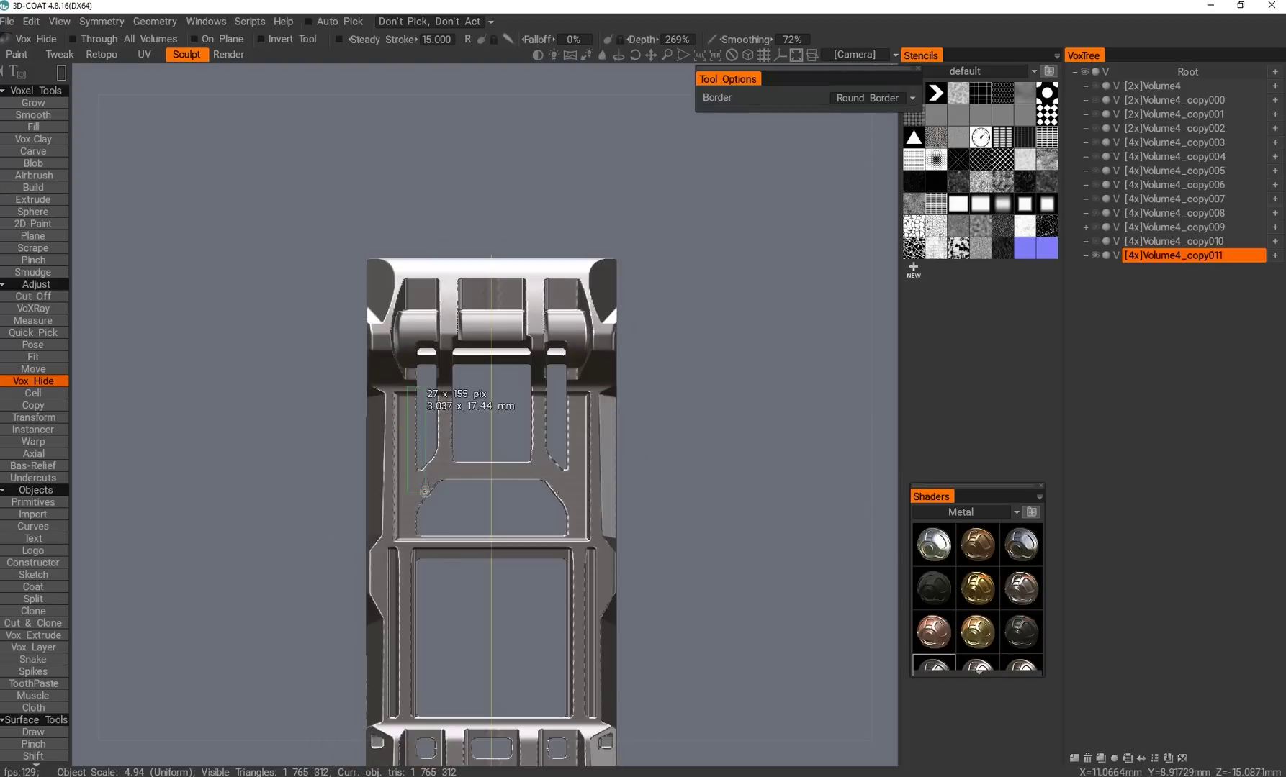
key("ctrl+z")
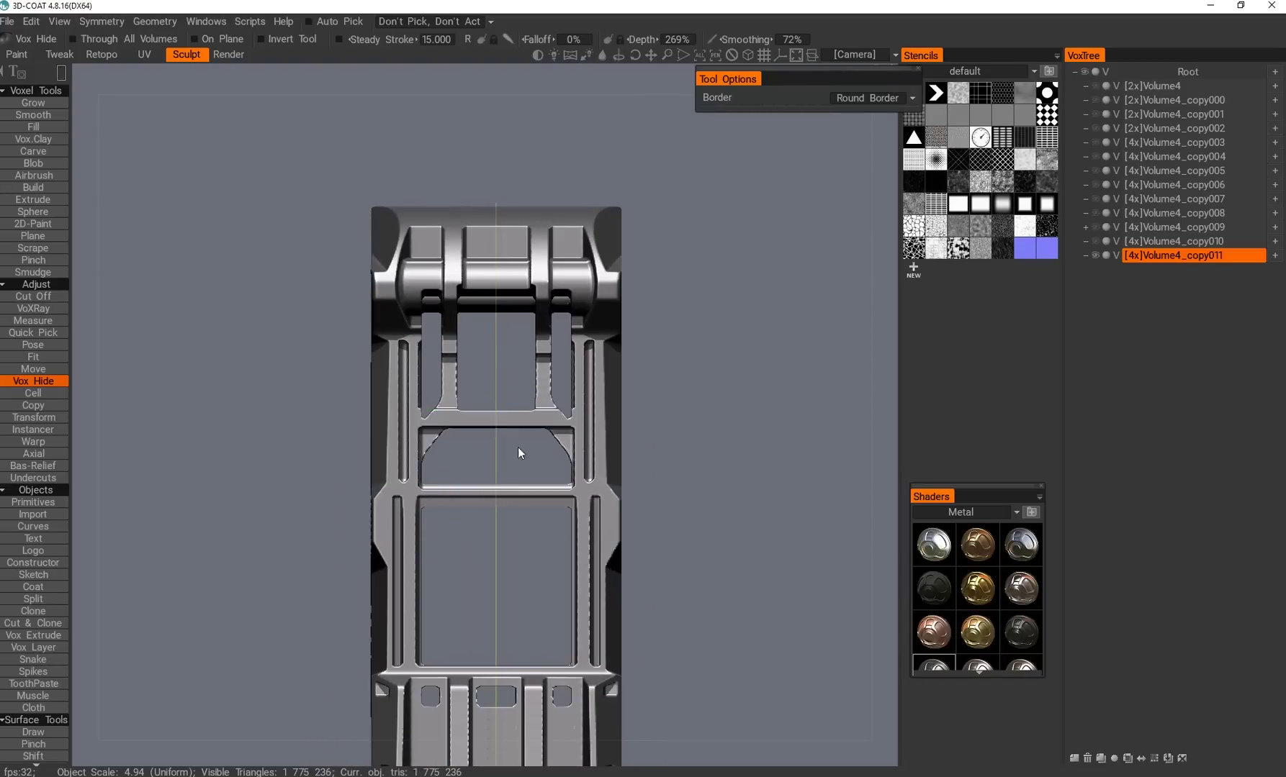
Adjust the Vox Hide depth limit and cut short slots at both ends of the side rails flanking the upper windows.
left_click_drag(406, 493, 577, 509)
key("space")
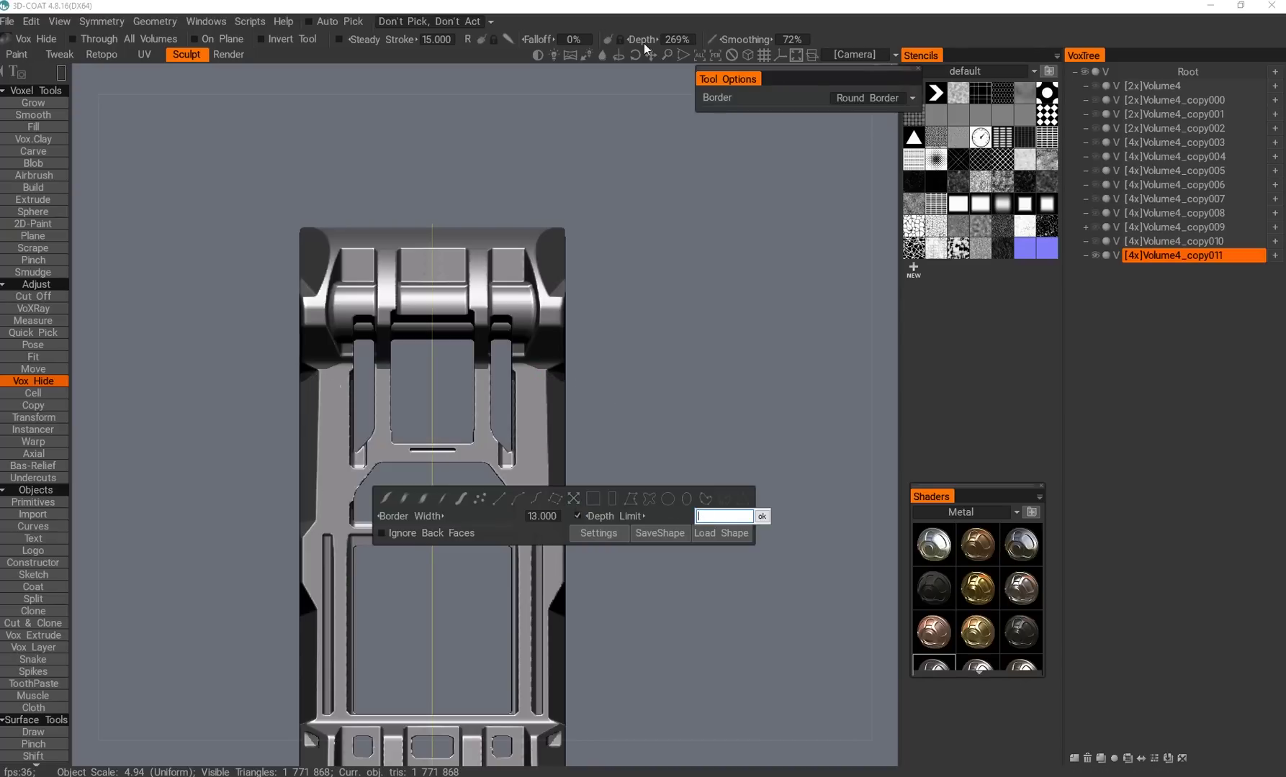
key("Return")
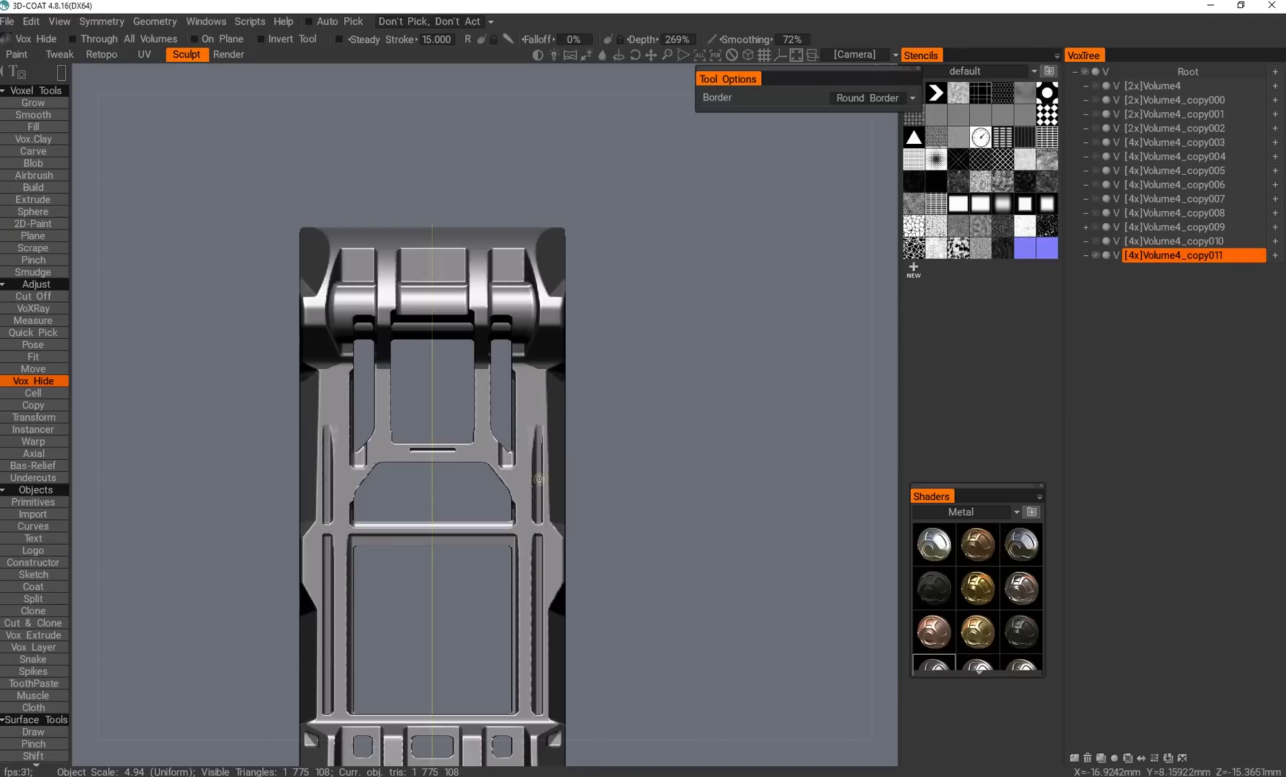
scroll(448, 629, "down", 5)
scroll(447, 628, "up", 5)
left_click_drag(448, 629, 355, 584)
key("KP_7")
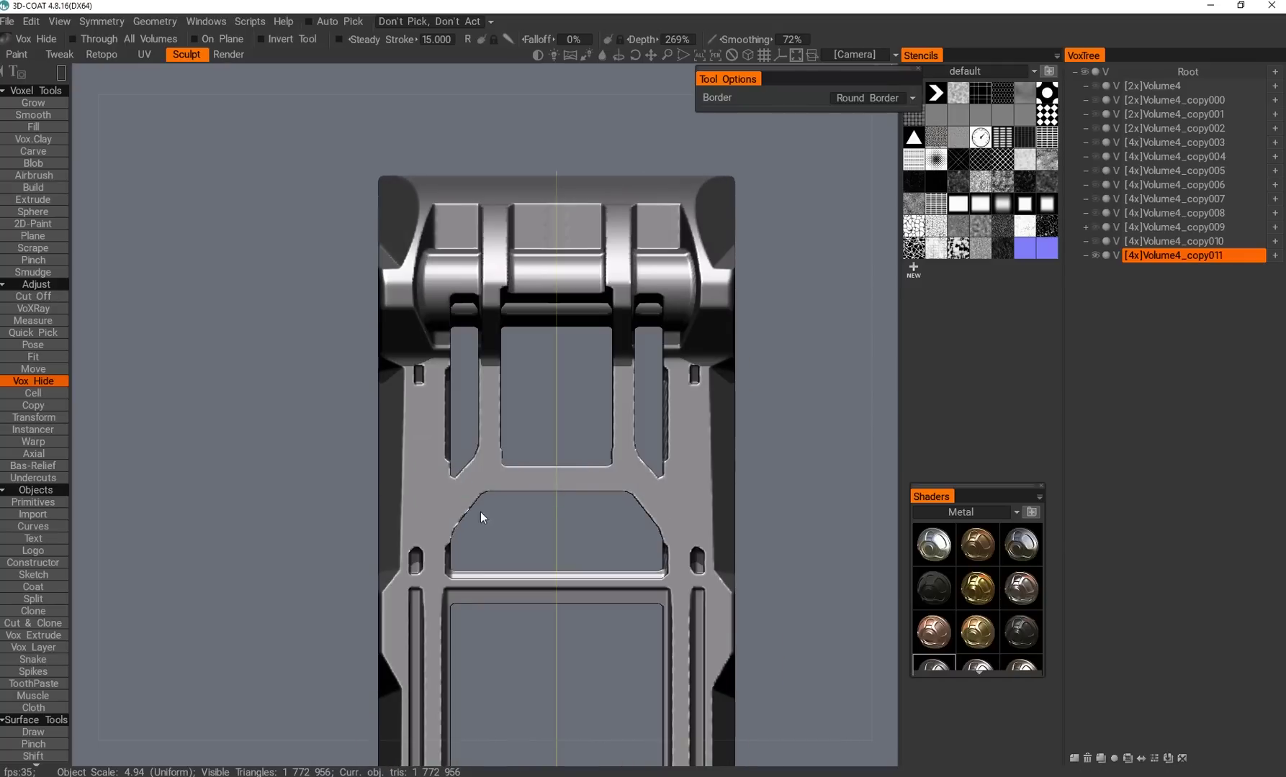
mouse_move(489, 473)
left_mouse_down()
mouse_move(444, 565)
mouse_move(490, 472)
left_mouse_up()
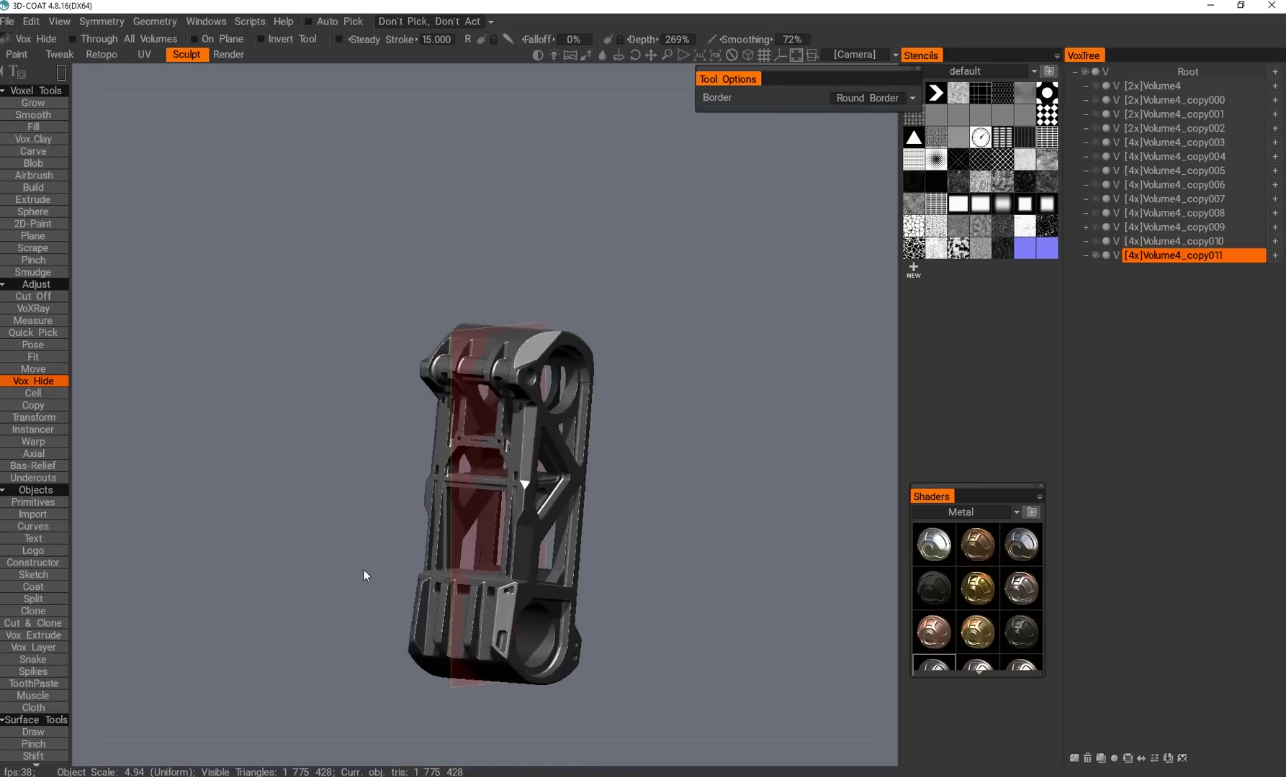
Cut small square recesses, about 1.5 × 1.4 mm, into the side frame near the large upper and lower holes.
key("KP_1")
key("KP_3")
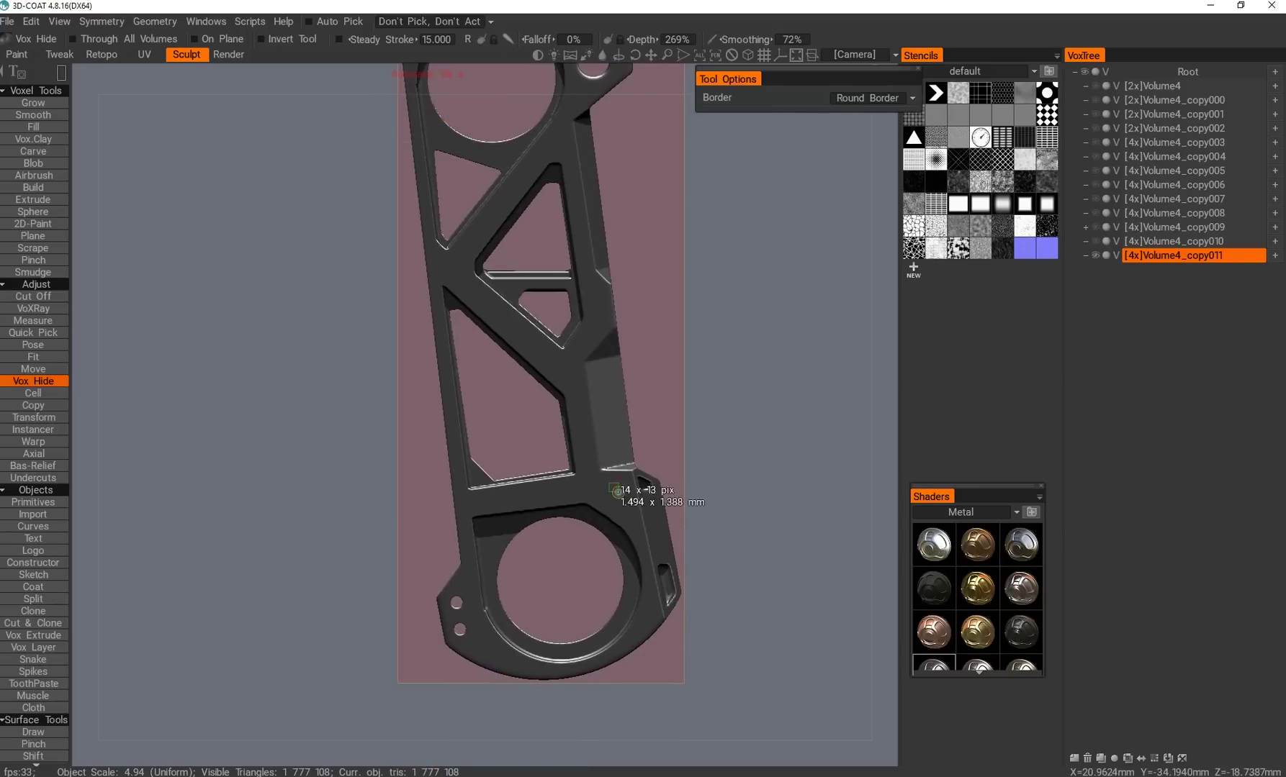
middle_click_drag(615, 501, 493, 327)
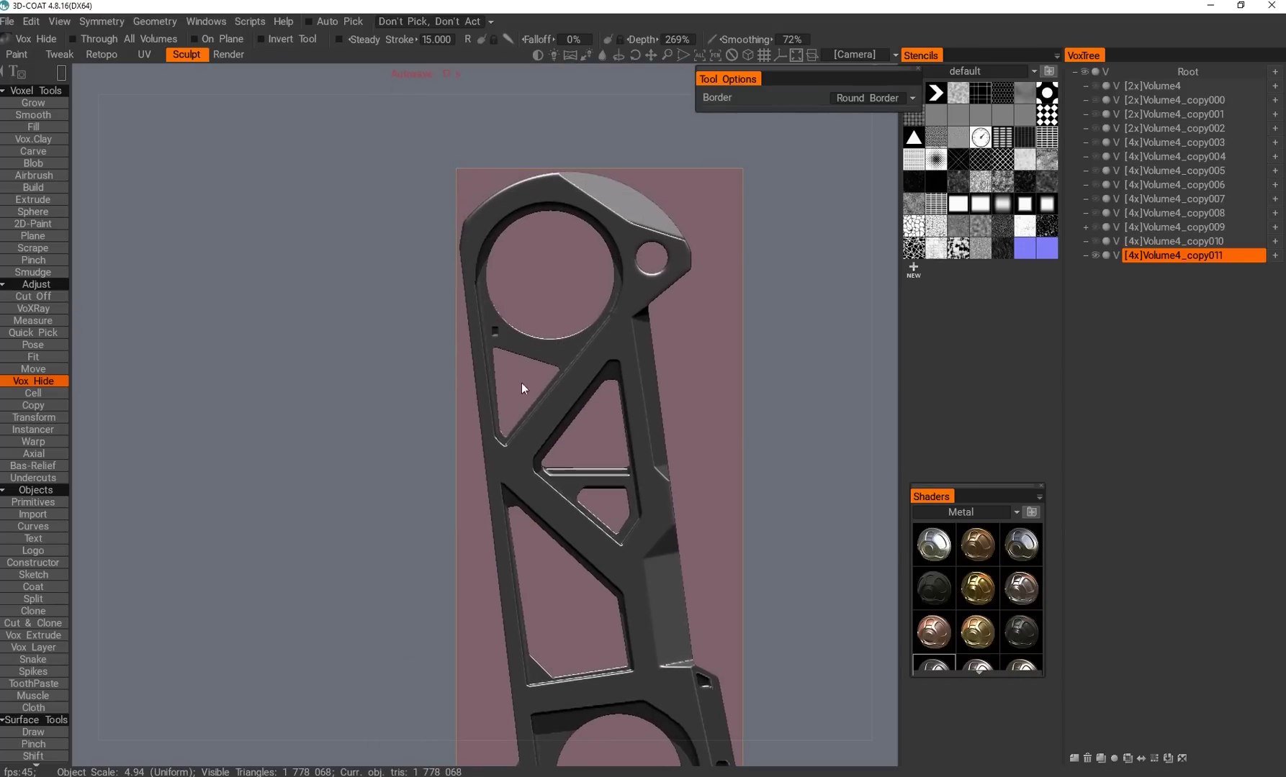
middle_click_drag(616, 336, 609, 141)
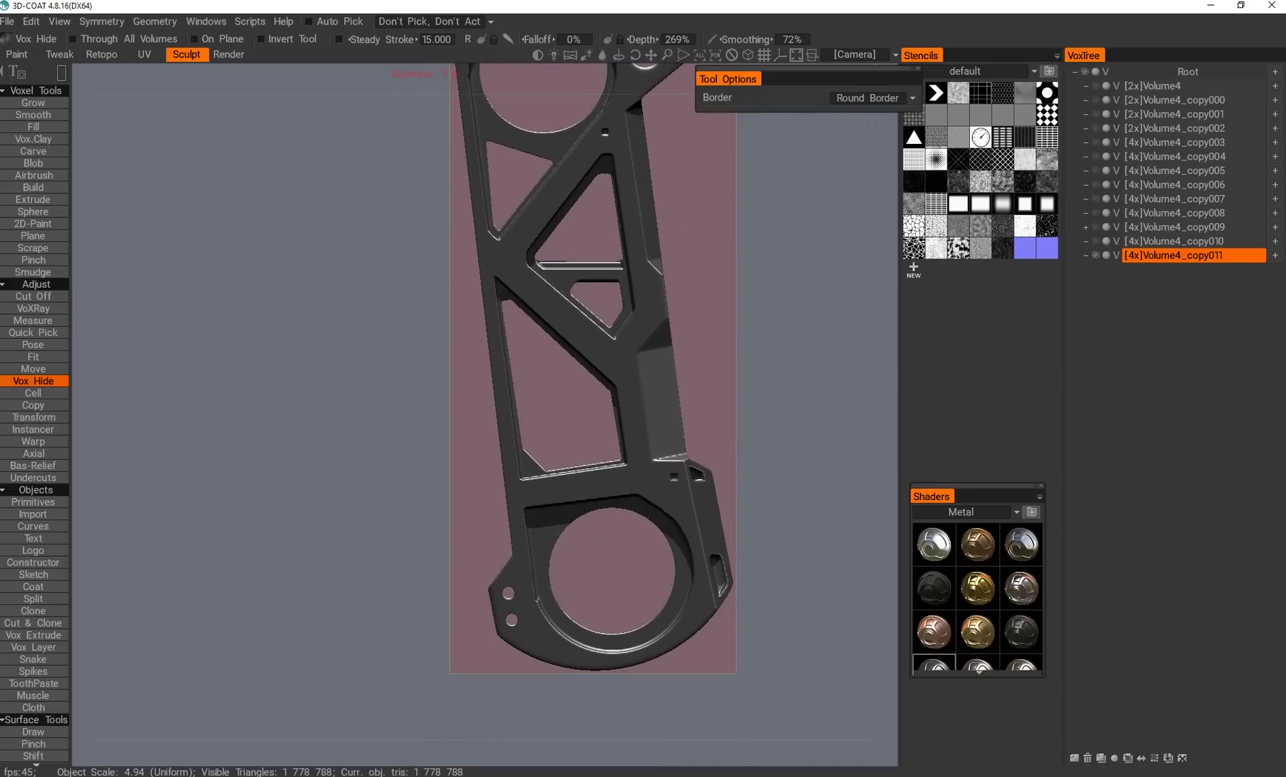
Cut small symmetric pockets into the chamfered band and the lower corners of the end block with the segmented pads.
key("KP_1")
scroll(482, 512, "up", 5)
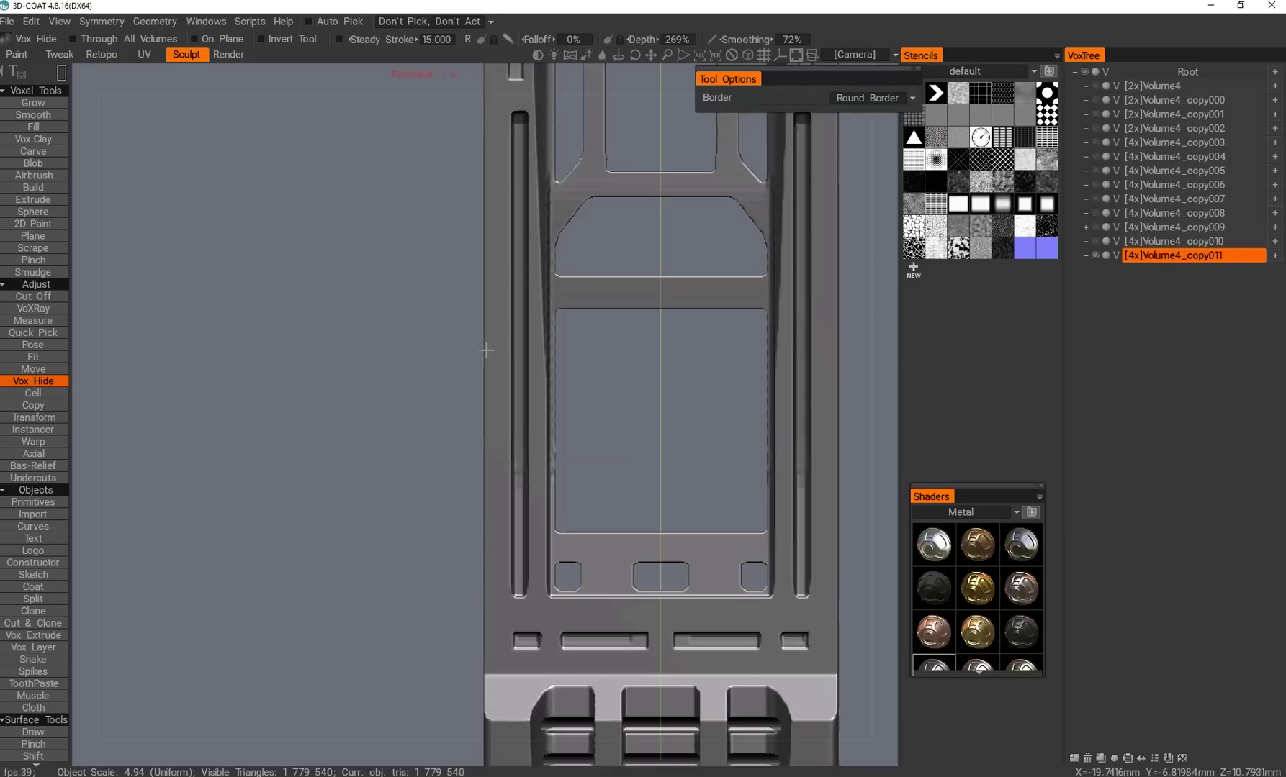
middle_click_drag(503, 524, 487, 484)
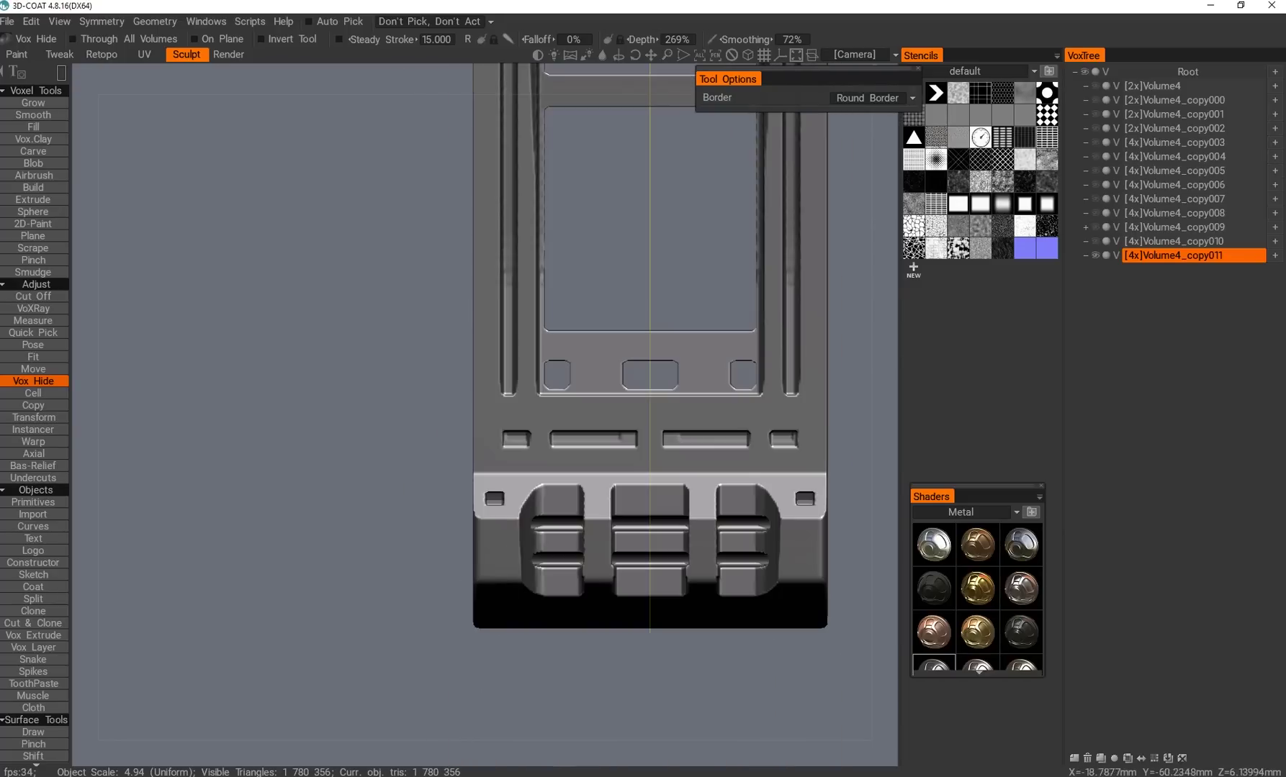
left_click_drag(502, 622, 503, 624)
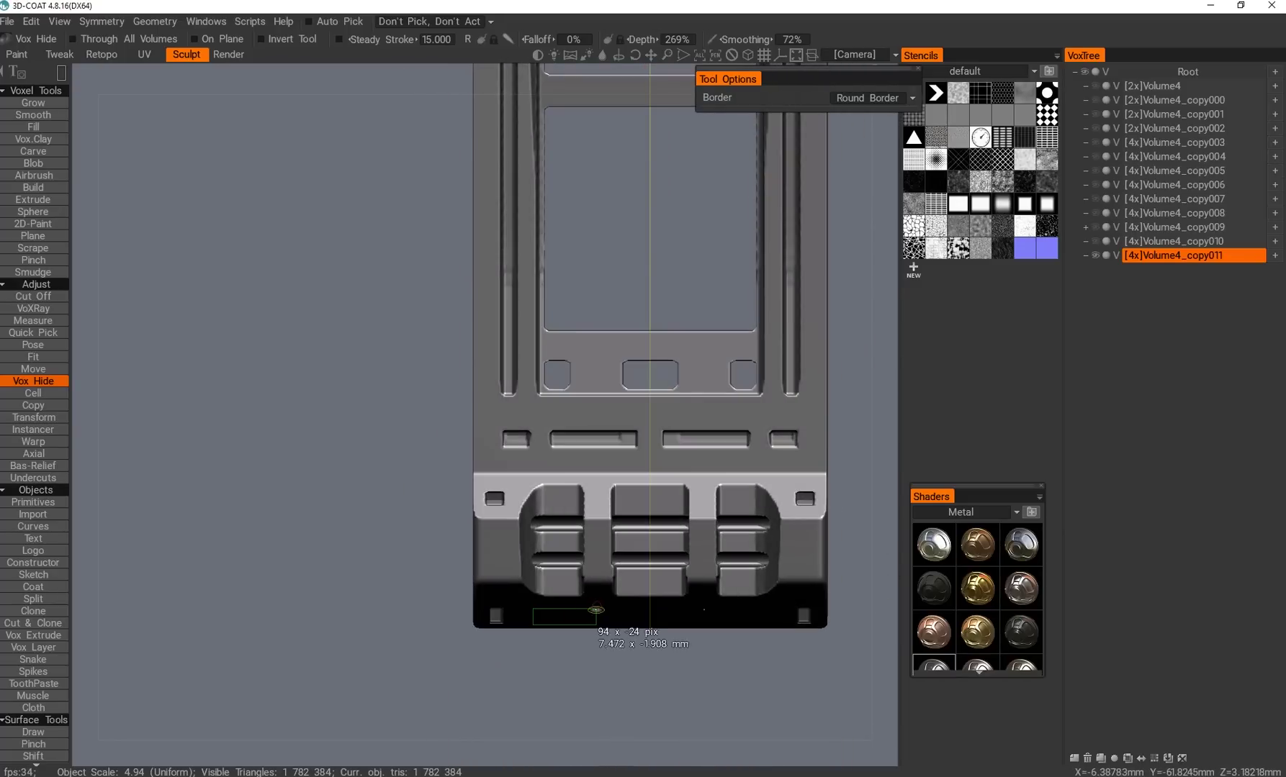
Cut a narrow slot into the limb's outer edge beside the triangular side window with Vox Hide.
middle_click_drag(597, 610, 670, 304)
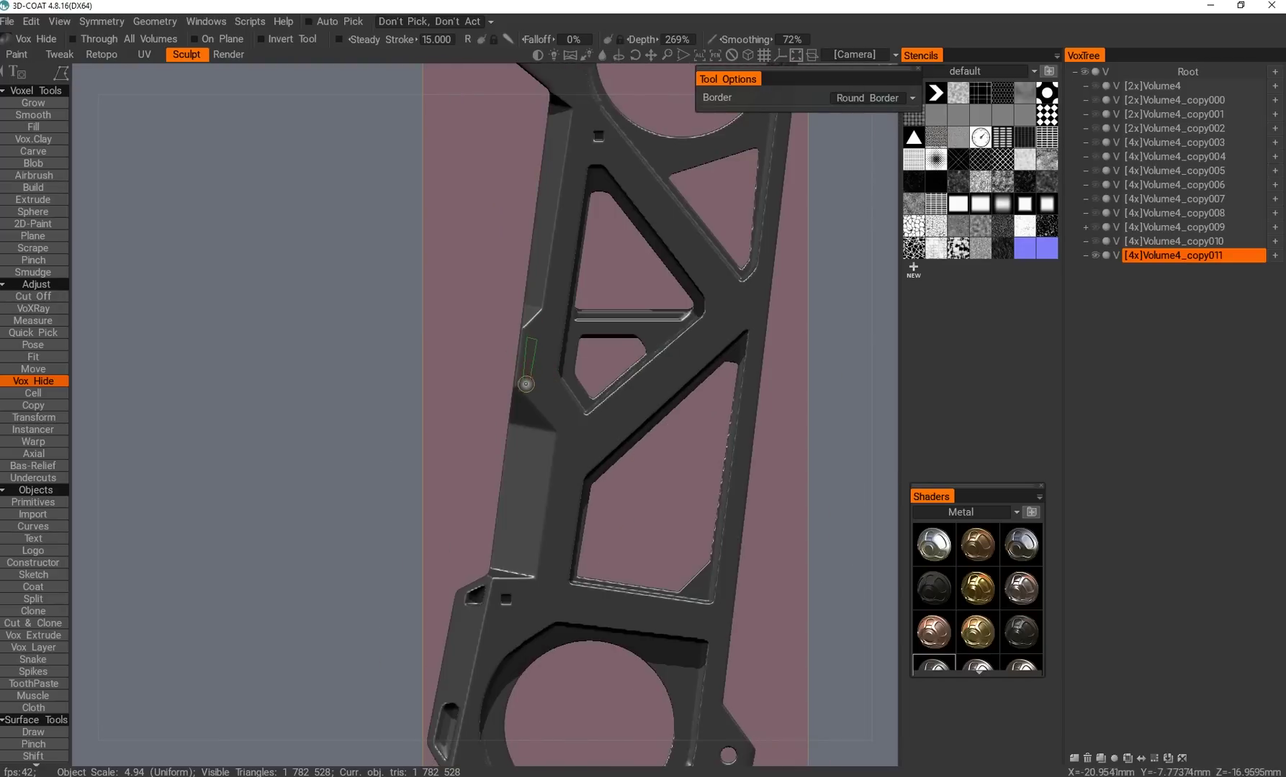
left_click_drag(523, 381, 523, 382)
mouse_move(523, 382)
middle_mouse_down()
mouse_move(493, 402)
mouse_move(446, 357)
middle_mouse_up()
scroll(444, 353, "up", 3)
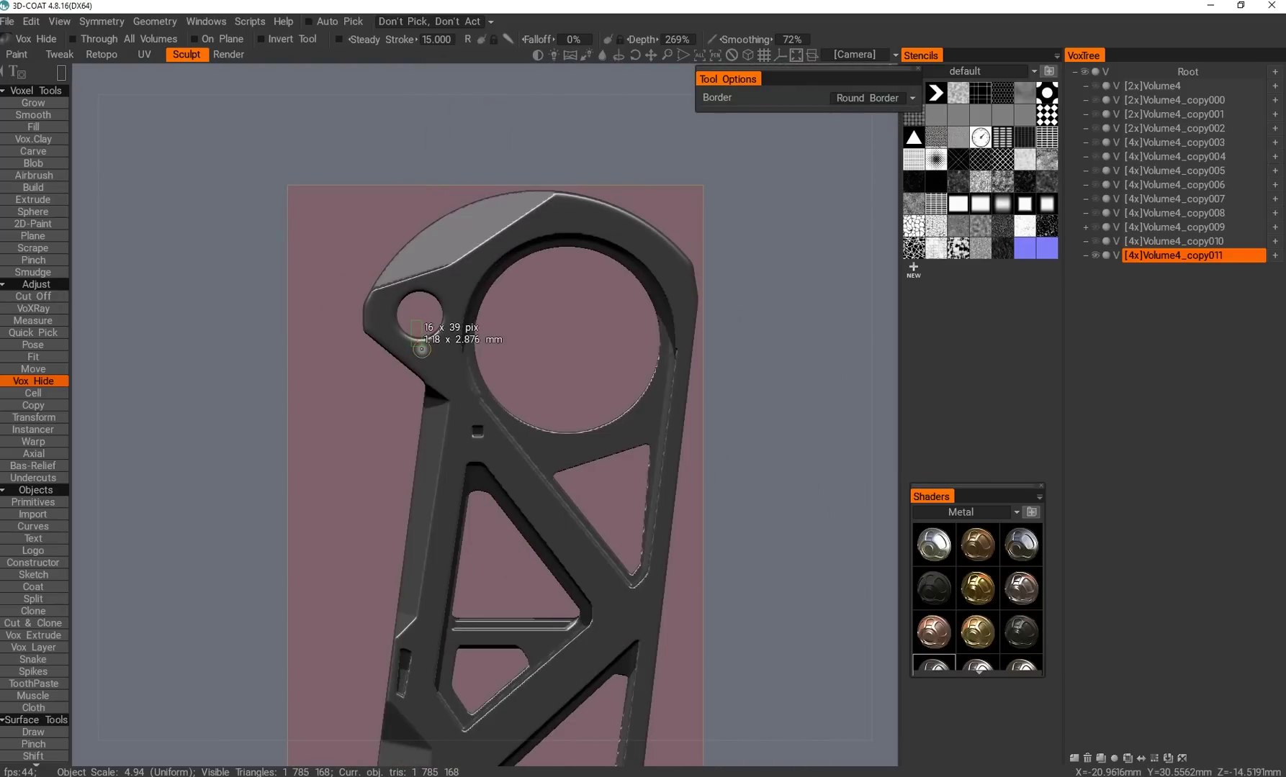
Cut a small notch about 1.2 × 2.9 mm into the lower rim of the small hole in the upper lug with Vox Hide.
left_click_drag(421, 349, 422, 351)
mouse_move(422, 350)
middle_mouse_down()
mouse_move(525, 373)
mouse_move(347, 568)
mouse_move(517, 498)
mouse_move(653, 496)
middle_mouse_up()
scroll(537, 468, "up", 2)
middle_click_drag(537, 468, 394, 86)
middle_click_drag(563, 351, 579, 434)
mouse_move(517, 36)
middle_mouse_down()
mouse_move(504, 360)
mouse_move(518, 403)
mouse_move(504, 360)
middle_mouse_up()
scroll(447, 302, "up", 1)
left_click_drag(427, 286, 456, 321)
middle_click_drag(455, 321, 422, 396)
key("space")
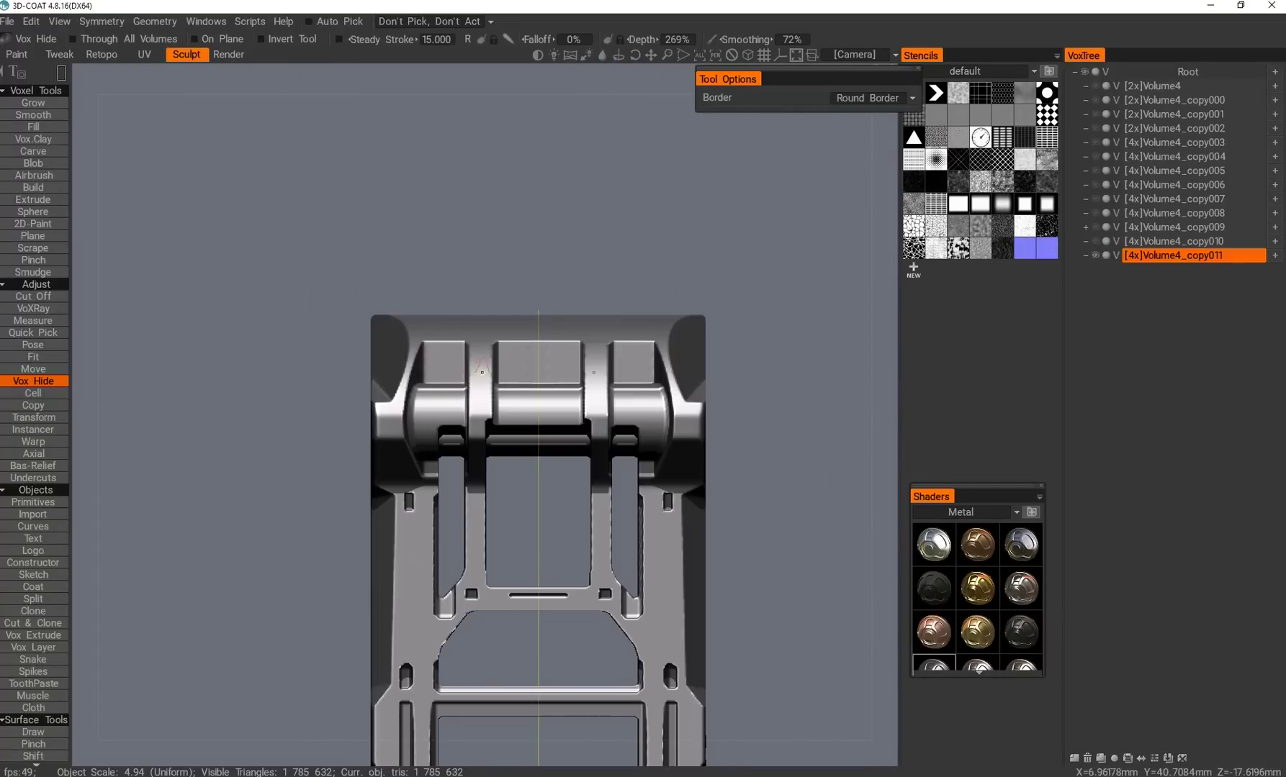
Try to hollow out the limb's interior with a Vox Hide rectangle about 28 × 31 mm across the end view.
middle_click_drag(514, 337, 600, 489)
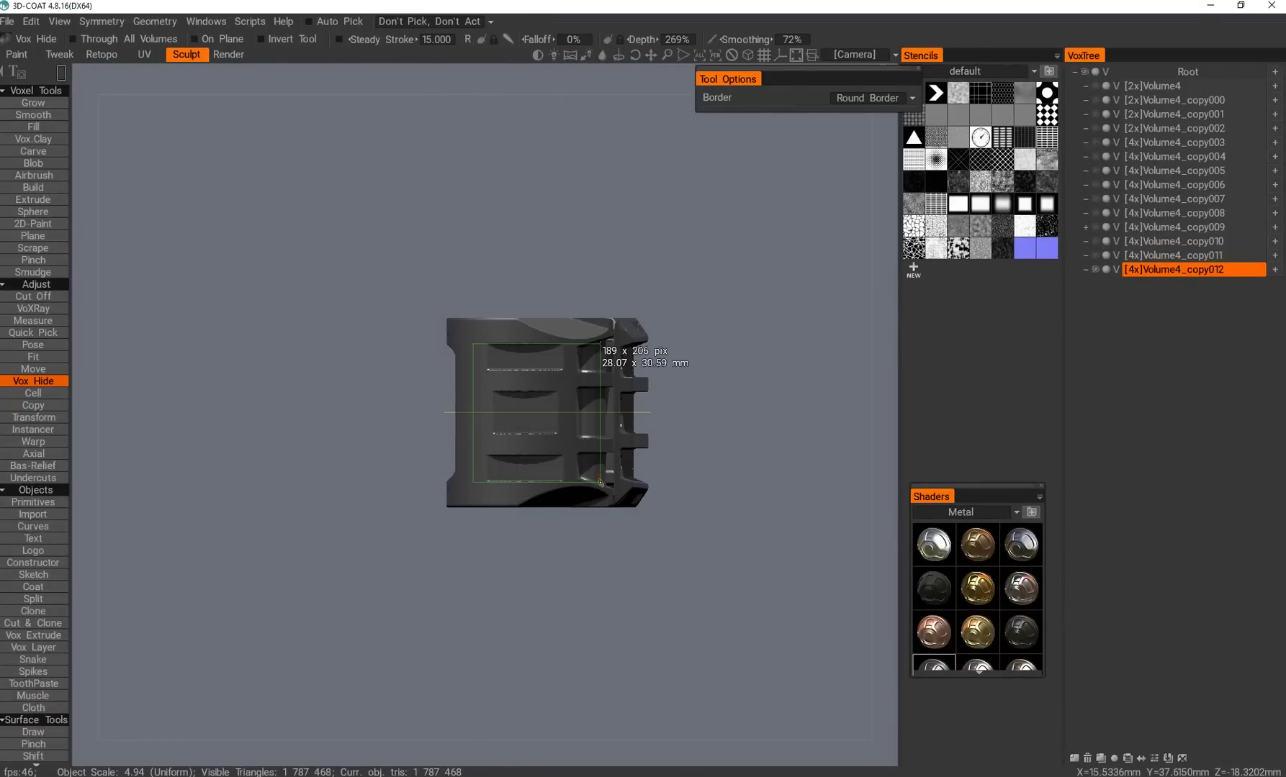
left_click_drag(600, 481, 600, 482)
middle_click_drag(600, 481, 424, 198)
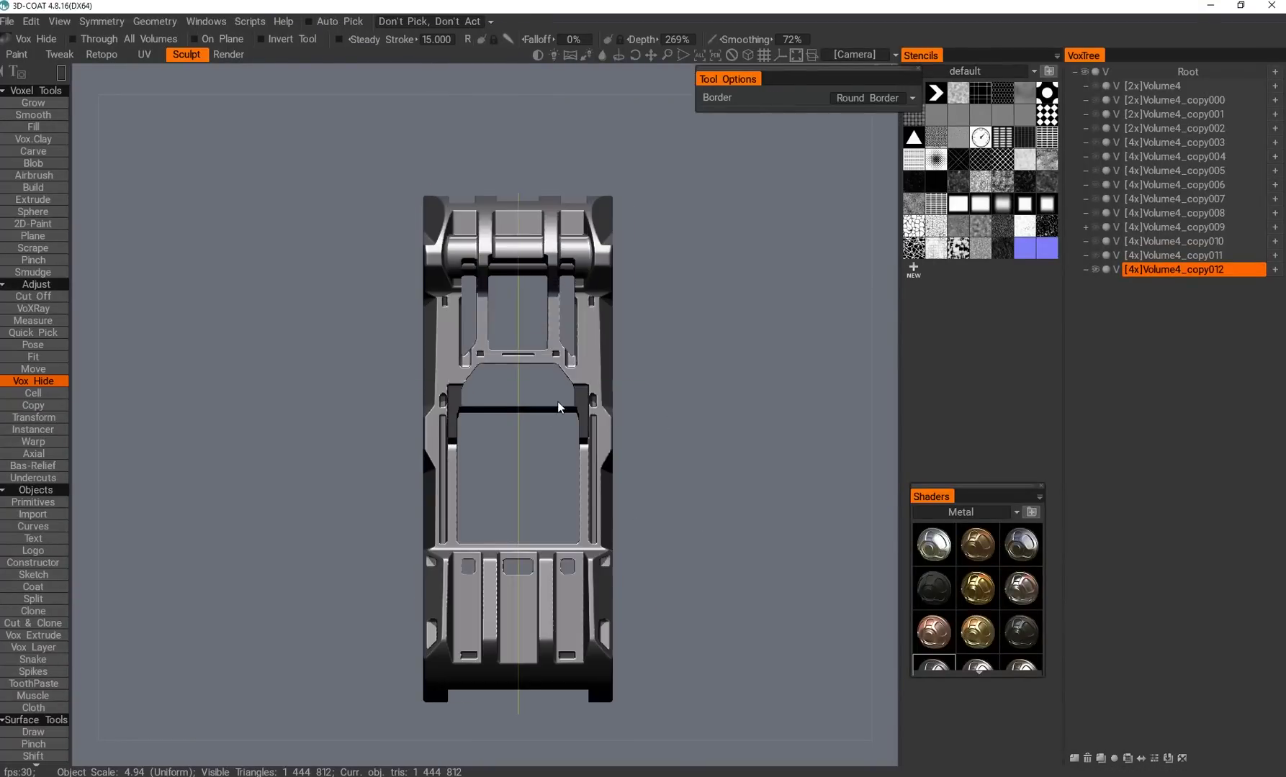
Cut short horizontal slots beside the arched window and strips about 1.3 × 9.4 mm into the outer sides by the lower window.
middle_click_drag(551, 416, 474, 596)
mouse_move(458, 547)
middle_mouse_down()
mouse_move(497, 502)
mouse_move(474, 397)
mouse_move(498, 383)
mouse_move(680, 419)
mouse_move(611, 437)
mouse_move(402, 419)
mouse_move(446, 558)
middle_mouse_up()
right_click_drag(446, 558, 448, 389)
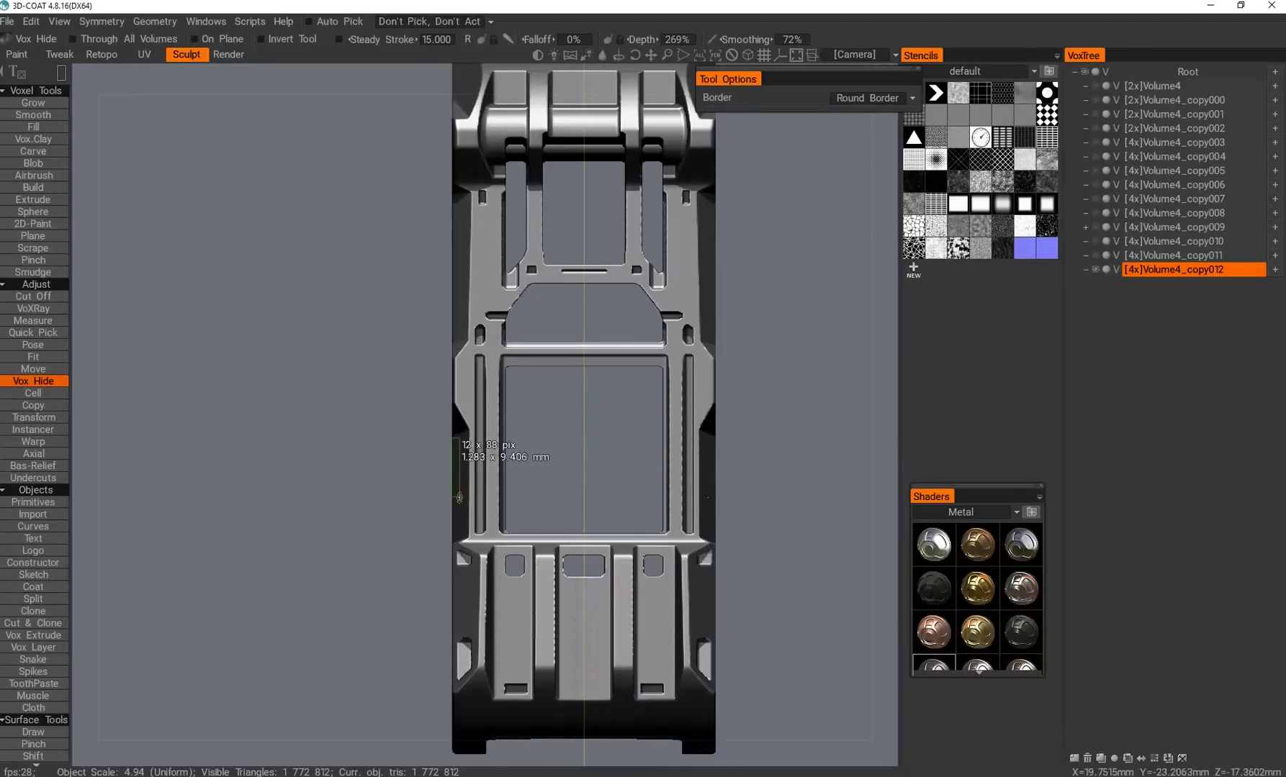
left_click_drag(459, 507, 461, 508)
middle_click_drag(461, 508, 523, 519)
Cut two small round holes and a surrounding recessed pocket in the small lug beside the large lower hole.
key("space")
left_click_drag(522, 519, 522, 519)
middle_click_drag(523, 520, 555, 489)
scroll(494, 510, "up", 5)
key("space")
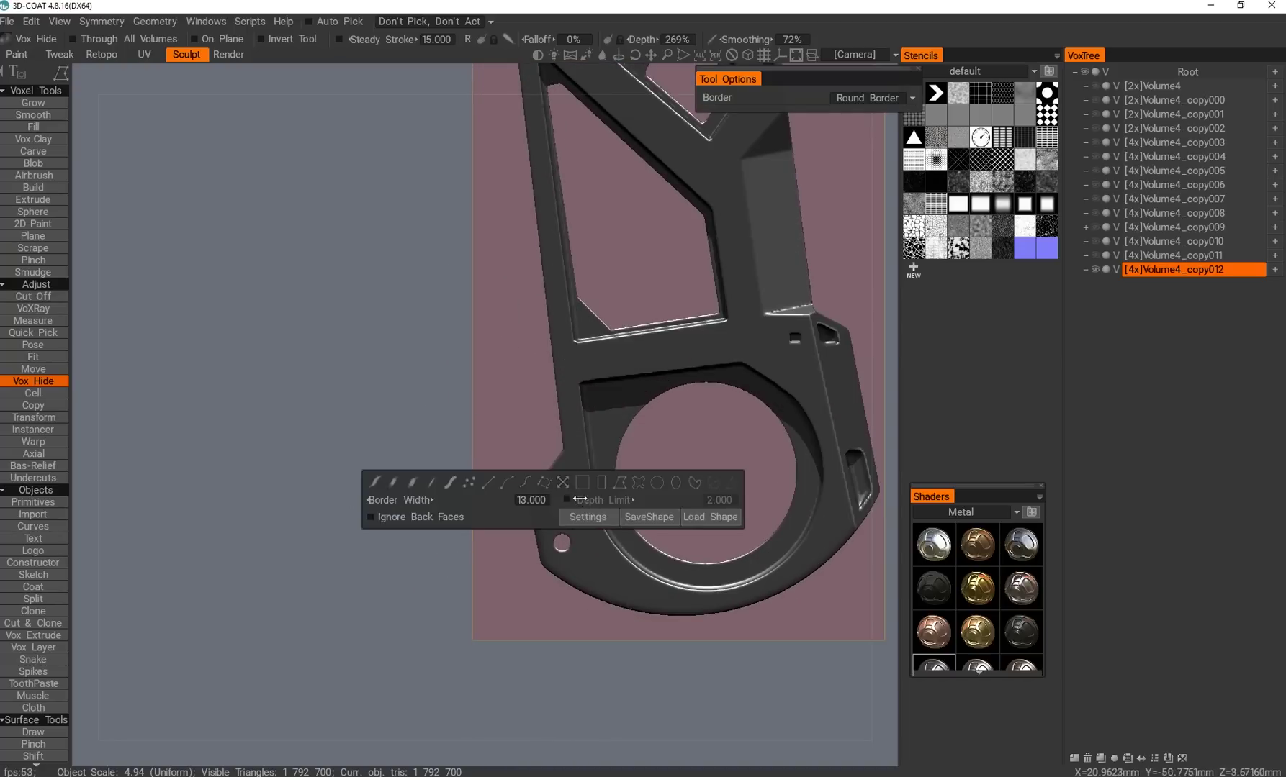
scroll(532, 544, "down", 2)
left_click_drag(540, 457, 563, 472)
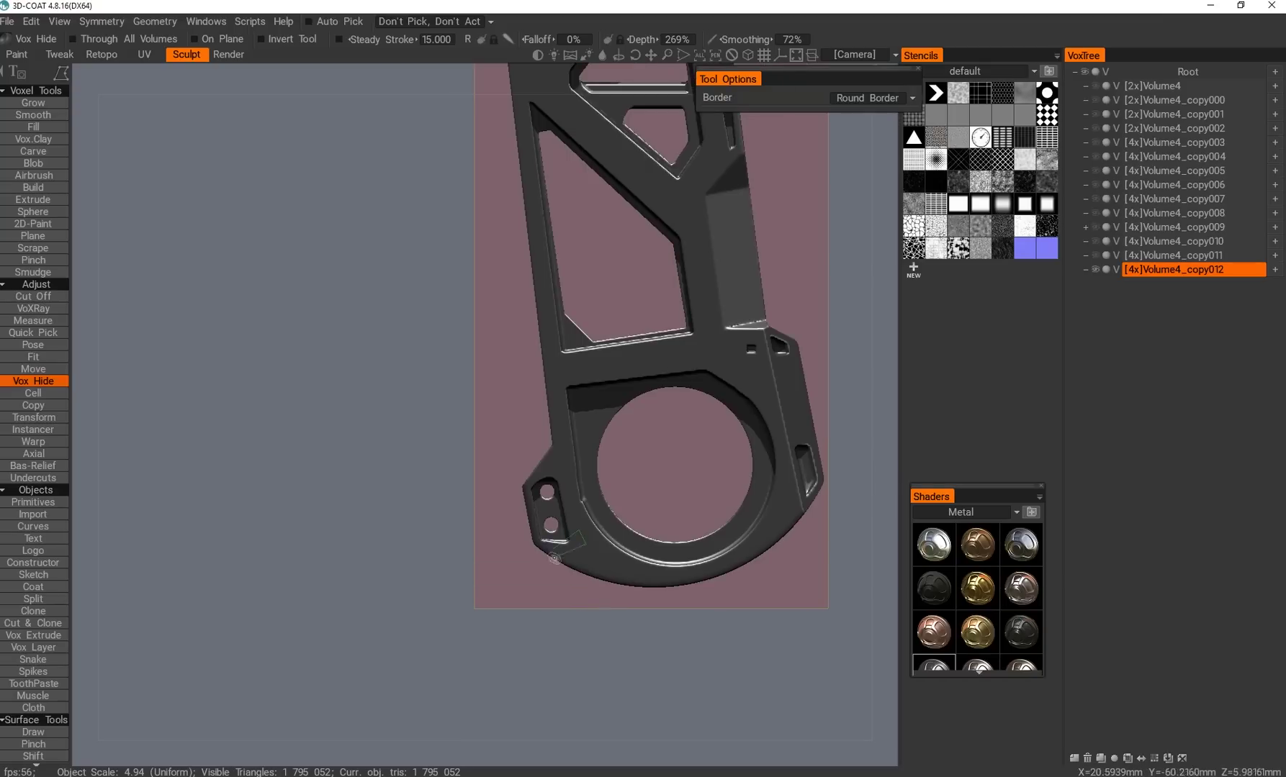
Cut a long narrow recess into the flat edge face beside the lower window, just above the segmented pads.
middle_click_drag(579, 527, 563, 432)
scroll(631, 468, "up", 3)
key("space")
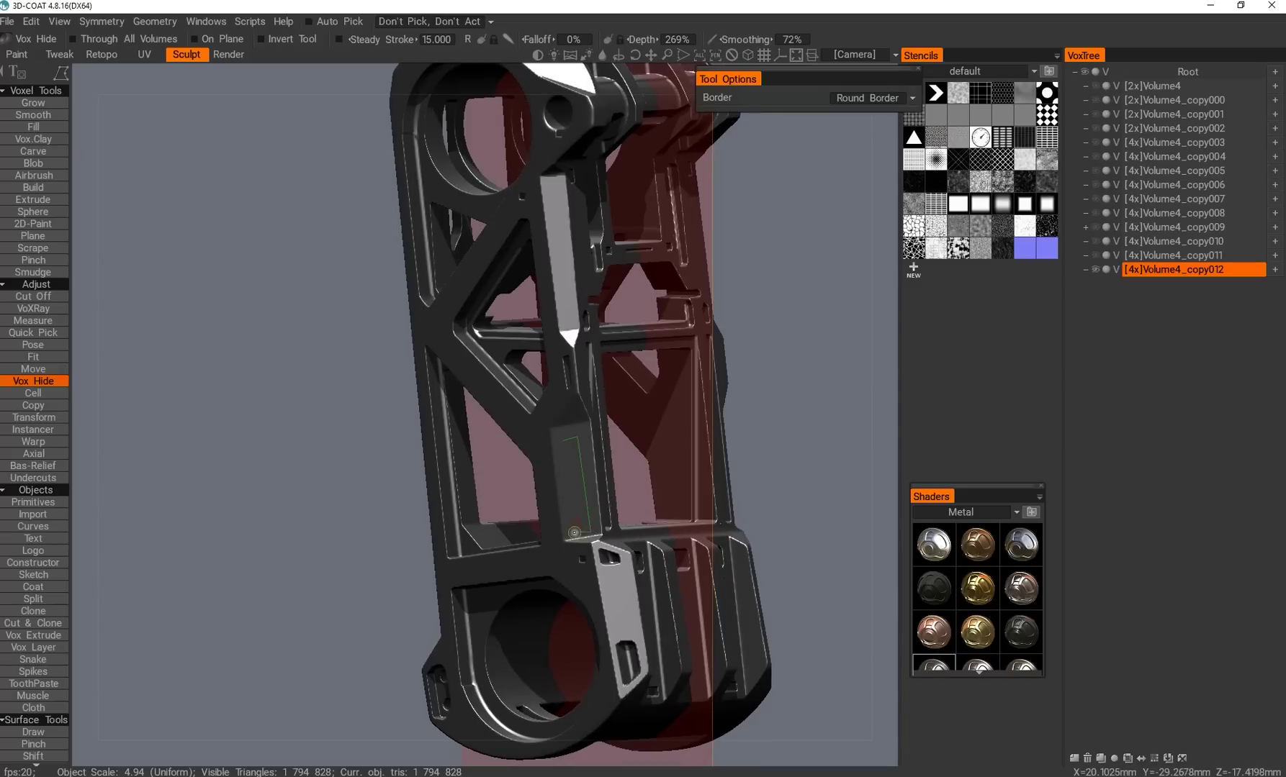
scroll(570, 484, "down", 5)
scroll(570, 471, "up", 5)
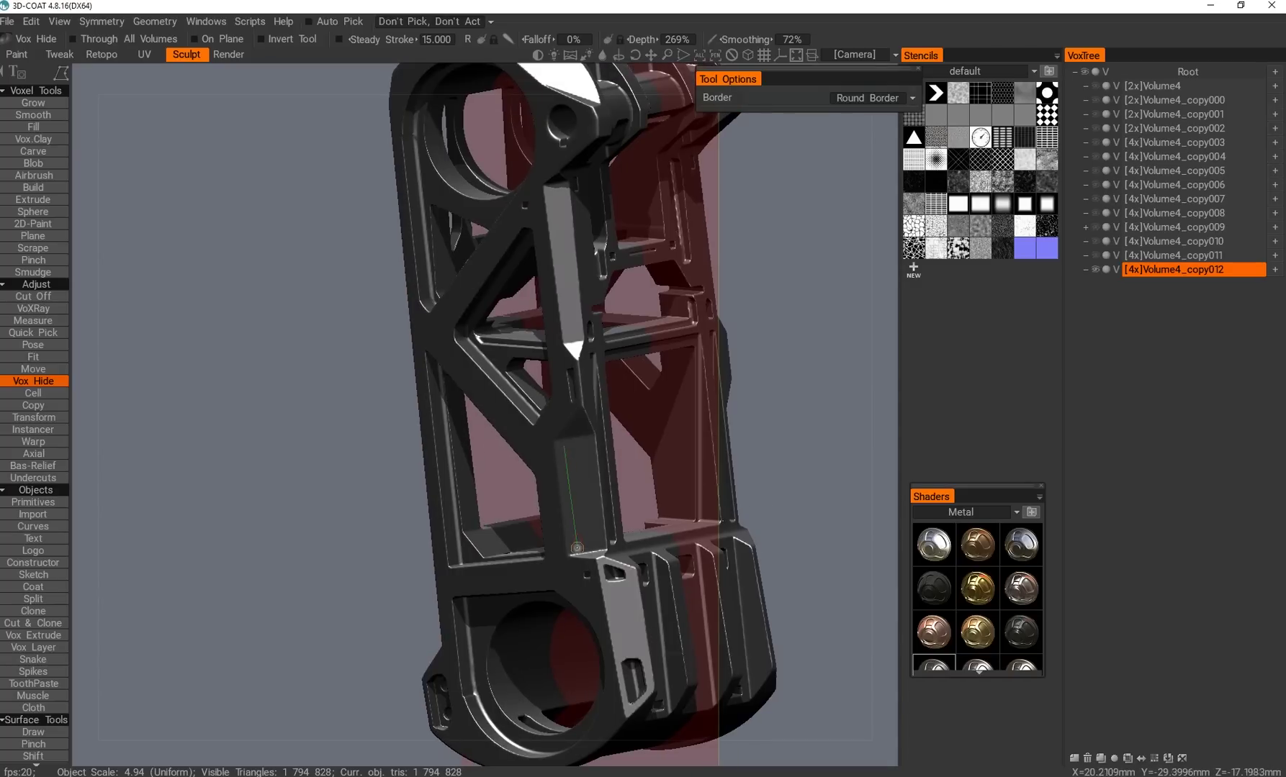
scroll(566, 448, "down", 5)
middle_click_drag(565, 448, 371, 588)
middle_click_drag(736, 583, 756, 432)
scroll(557, 435, "up", 5)
scroll(564, 431, "down", 3)
Duplicate the detailed frame volume, then duplicate the earlier Volume4_copy006 as a solid base for the inner structure.
key("ctrl+t")
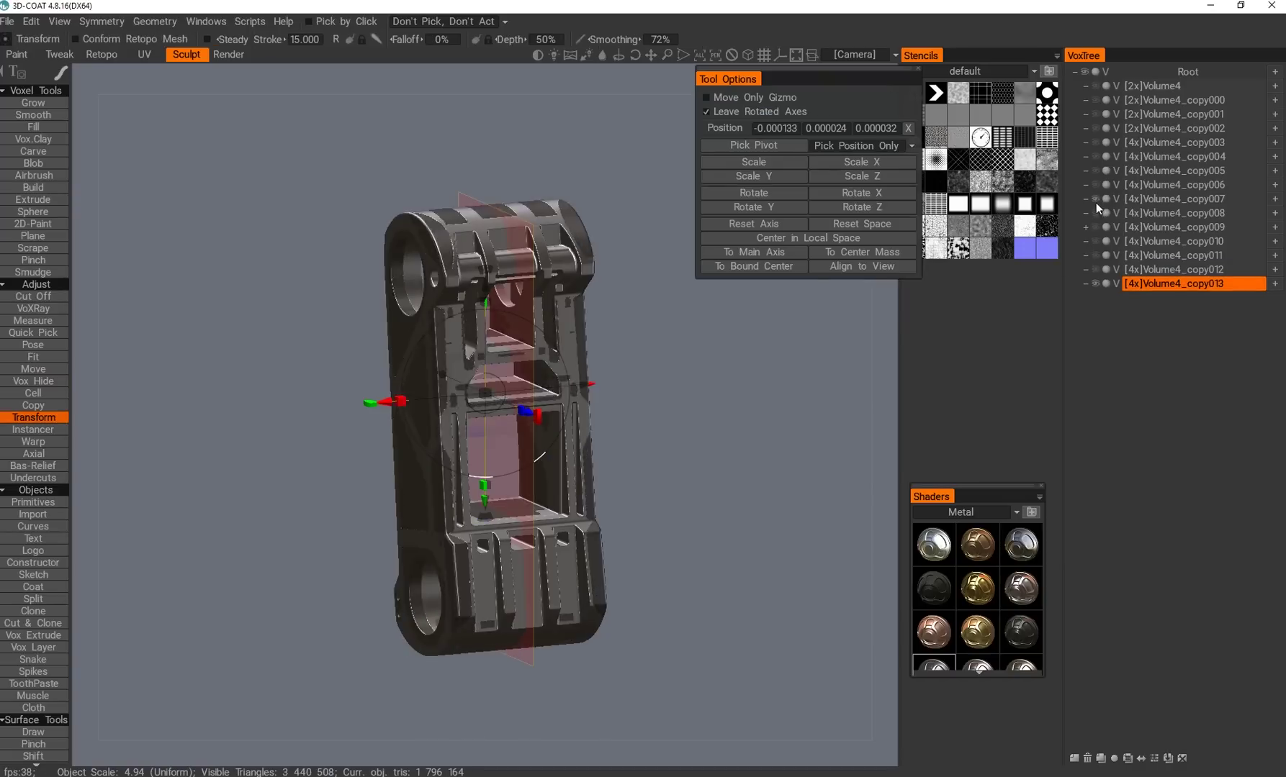
left_click(1151, 186)
left_click_drag(1243, 279, 1118, 317)
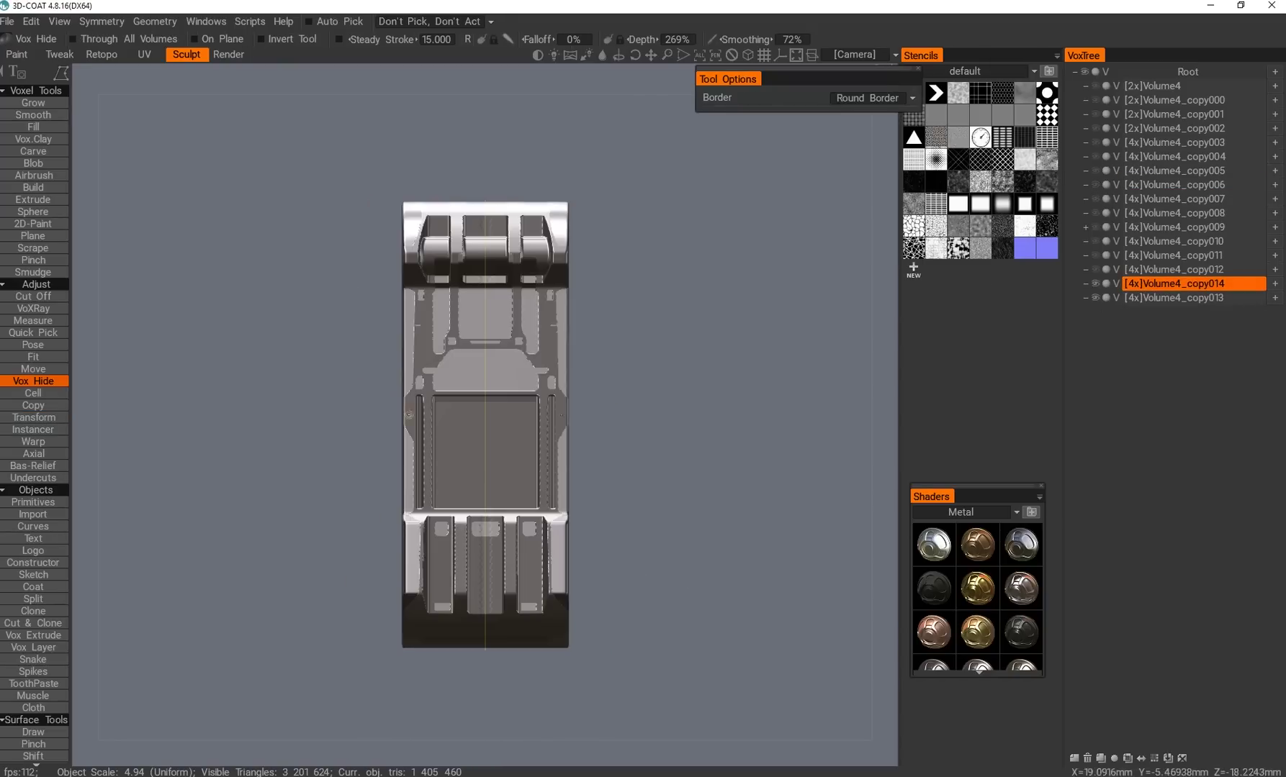
Trim the side surface of the duplicated solid with a Vox Hide rectangle about 80 × 146 mm covering the whole limb.
left_click_drag(253, 539, 345, 178)
left_click_drag(353, 494, 507, 506)
key("space")
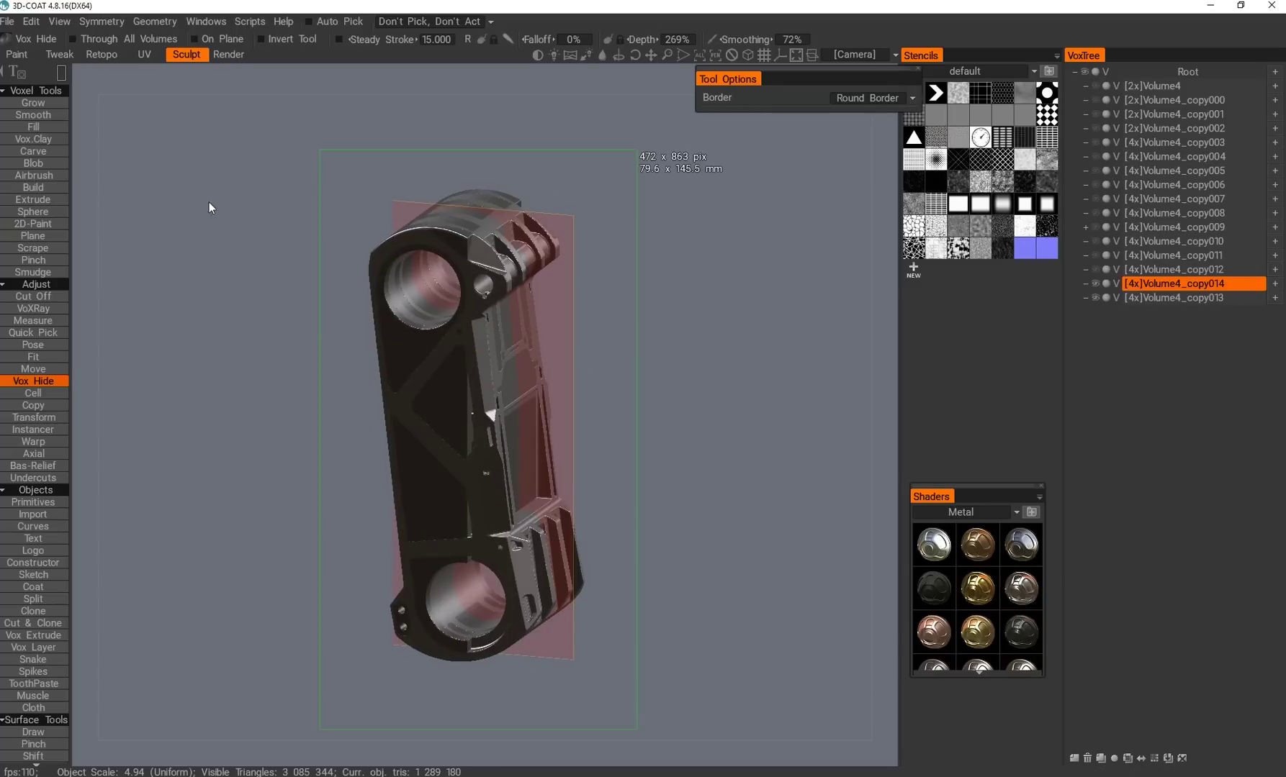
left_click_drag(490, 414, 579, 455)
key("space")
Carve the duplicated solid into two mirrored inner plates with an angular, zigzag side silhouette.
left_click_drag(412, 385, 418, 344)
left_click_drag(483, 451, 270, 568)
left_click_drag(521, 603, 228, 529)
left_click_drag(356, 488, 391, 418)
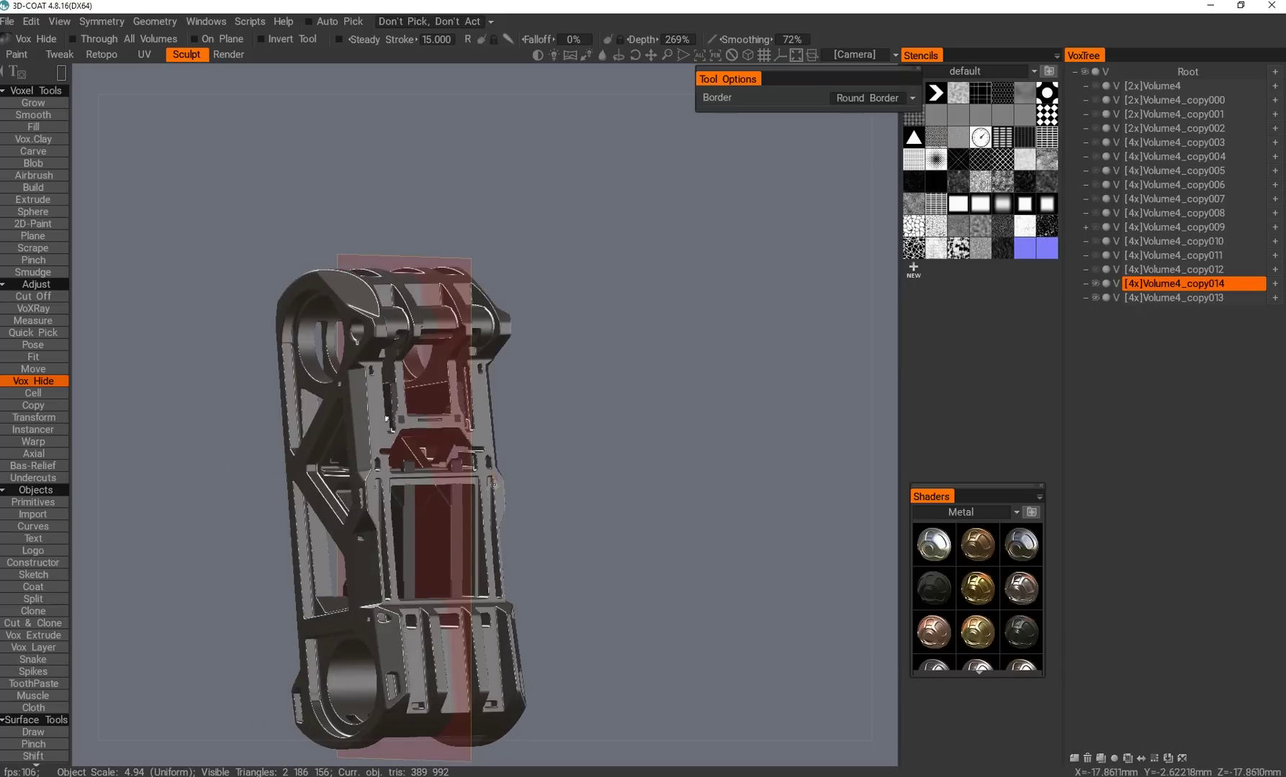
left_click_drag(421, 497, 526, 456)
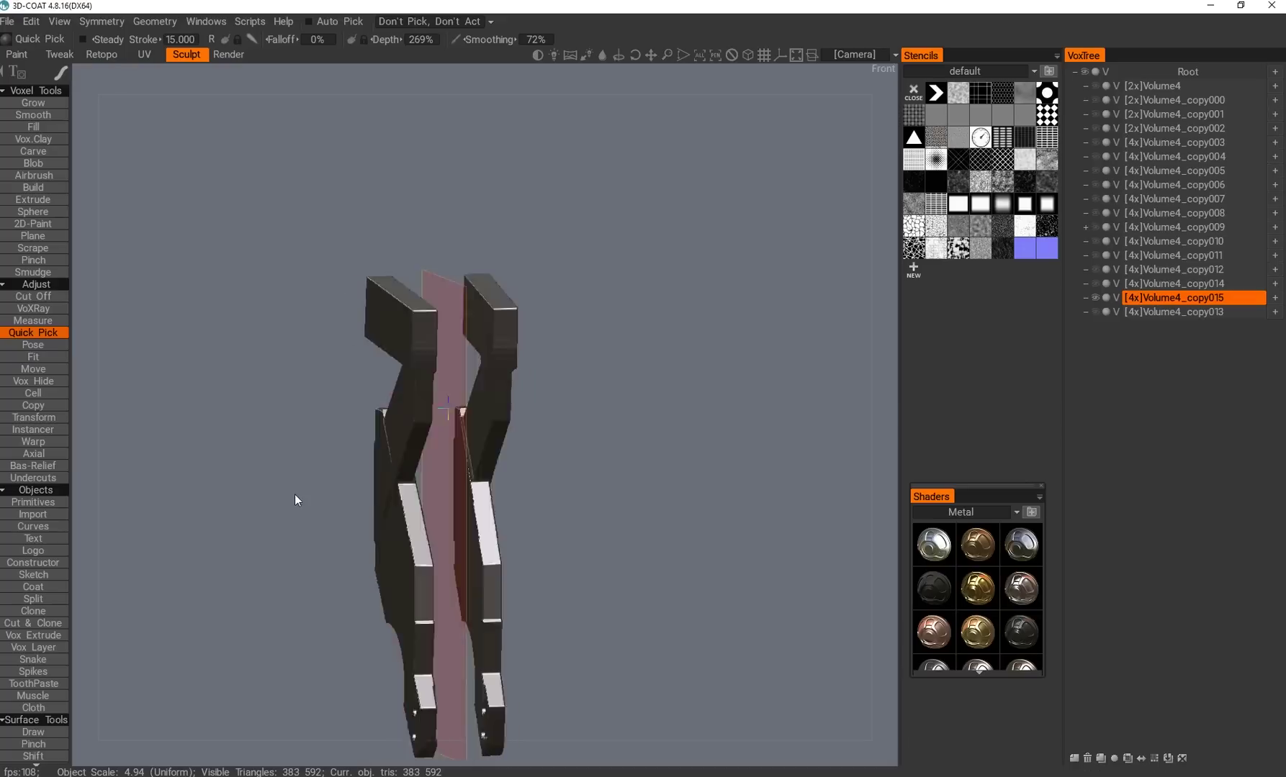
Thin the inner plates from outside with a rectangle about 9.9 × 100.5 mm and cut angular windows through them.
left_click_drag(296, 497, 362, 24)
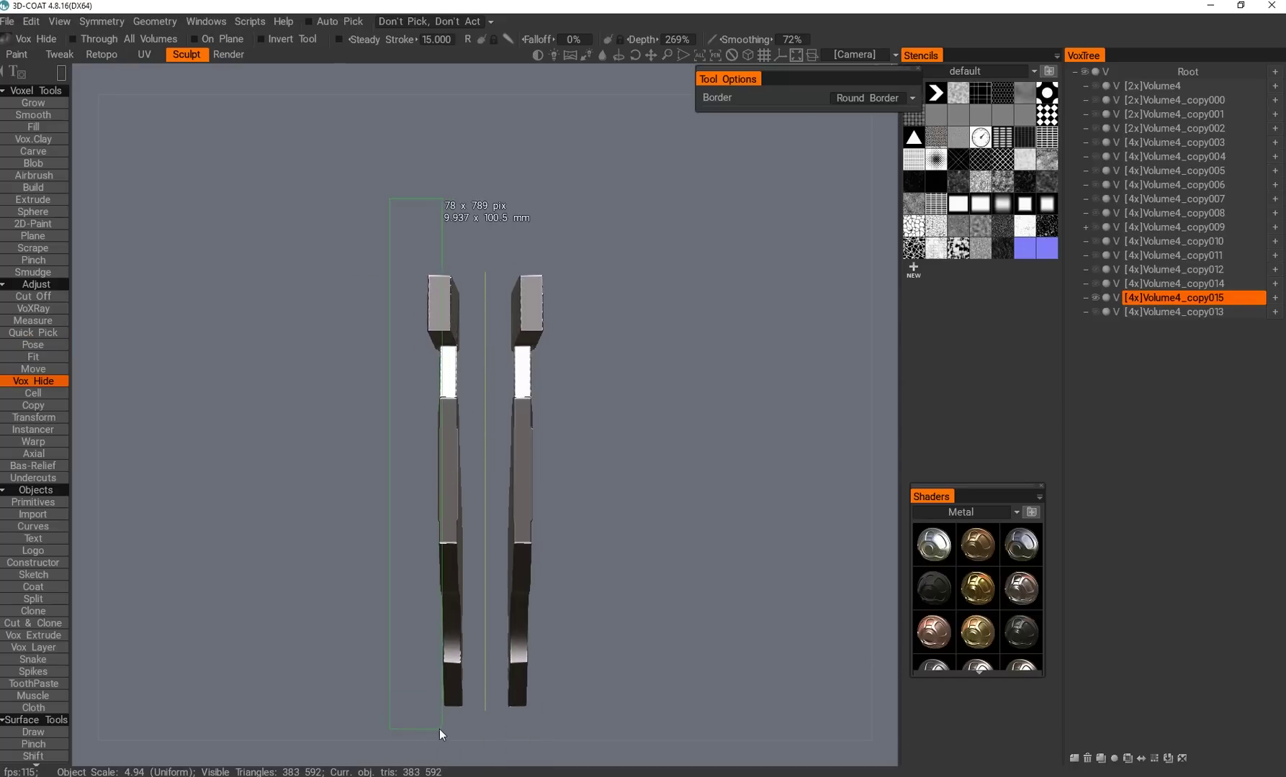
left_click_drag(458, 720, 413, 563)
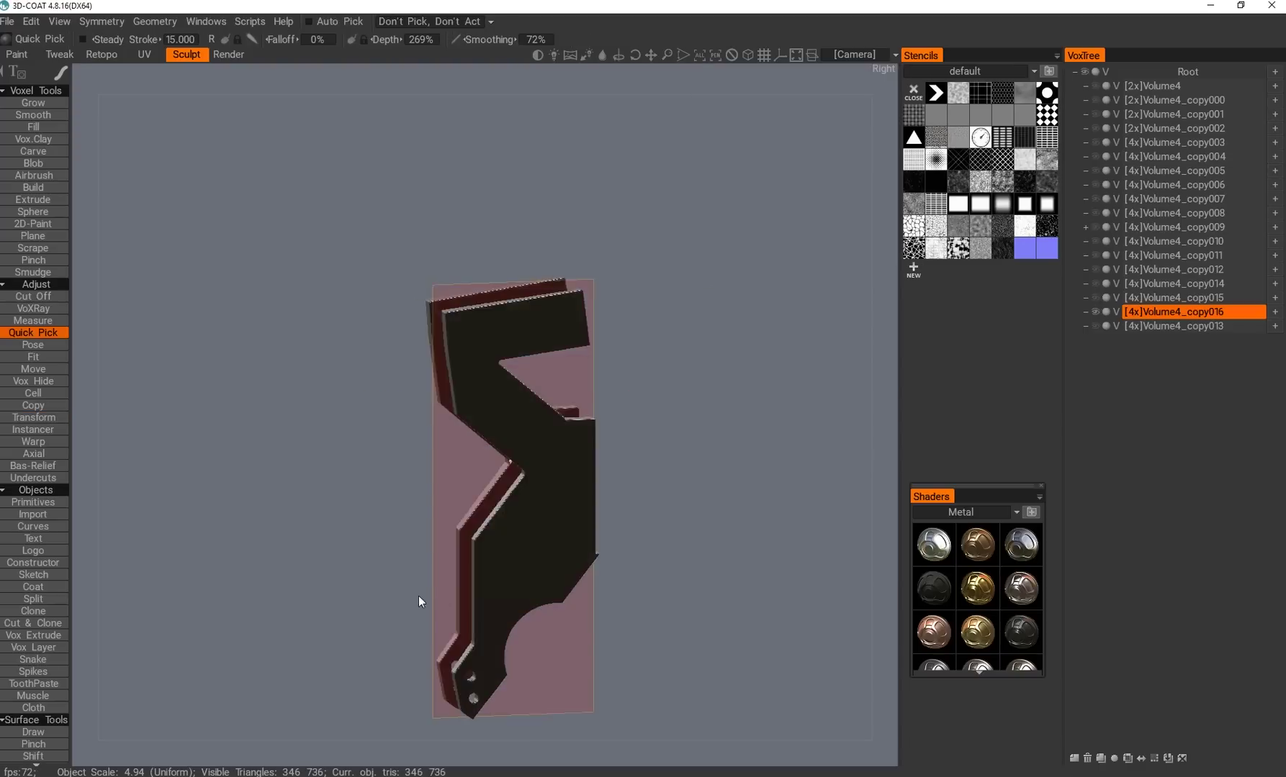
key("space")
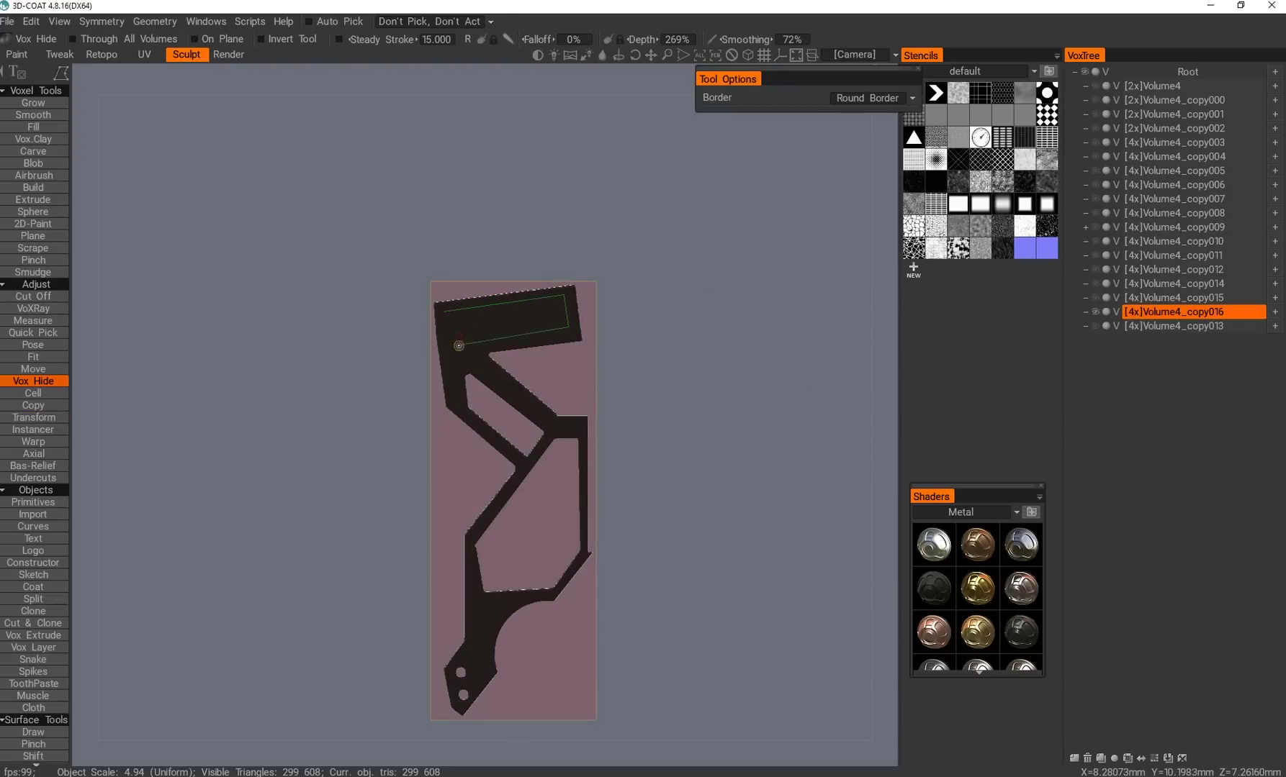
left_click_drag(352, 506, 638, 404)
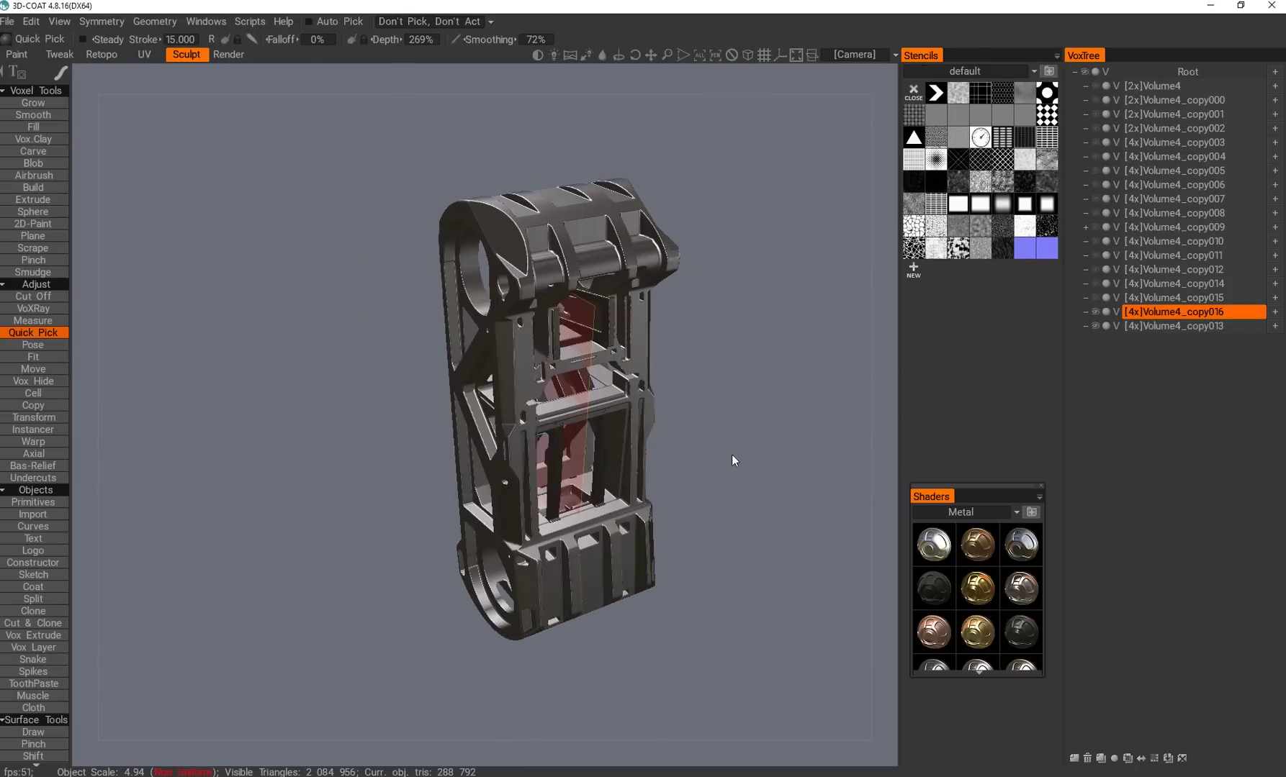
Move frame volume Volume4_copy013 above the inner plates in the tree, then duplicate it and hide the original.
left_click_drag(731, 454, 545, 438)
left_click_drag(1244, 326, 1258, 314)
left_click_drag(696, 472, 828, 432)
left_click(1095, 312)
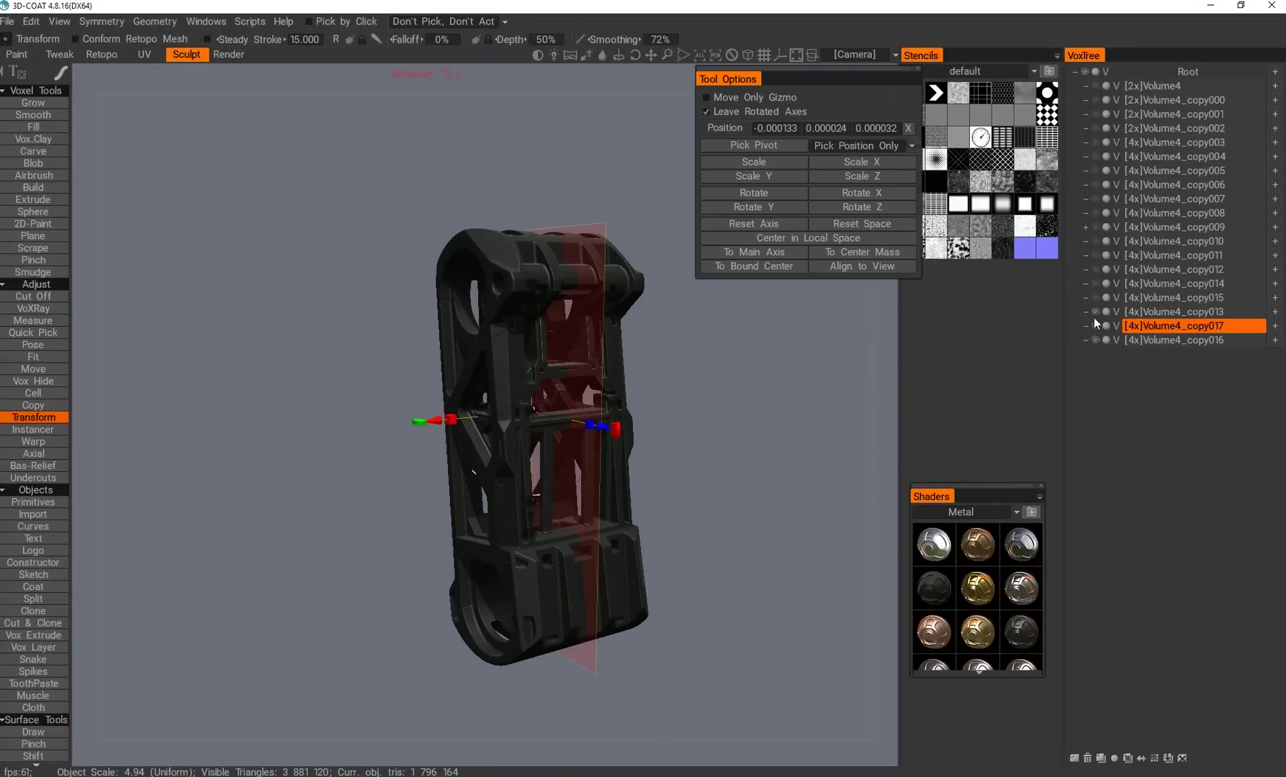